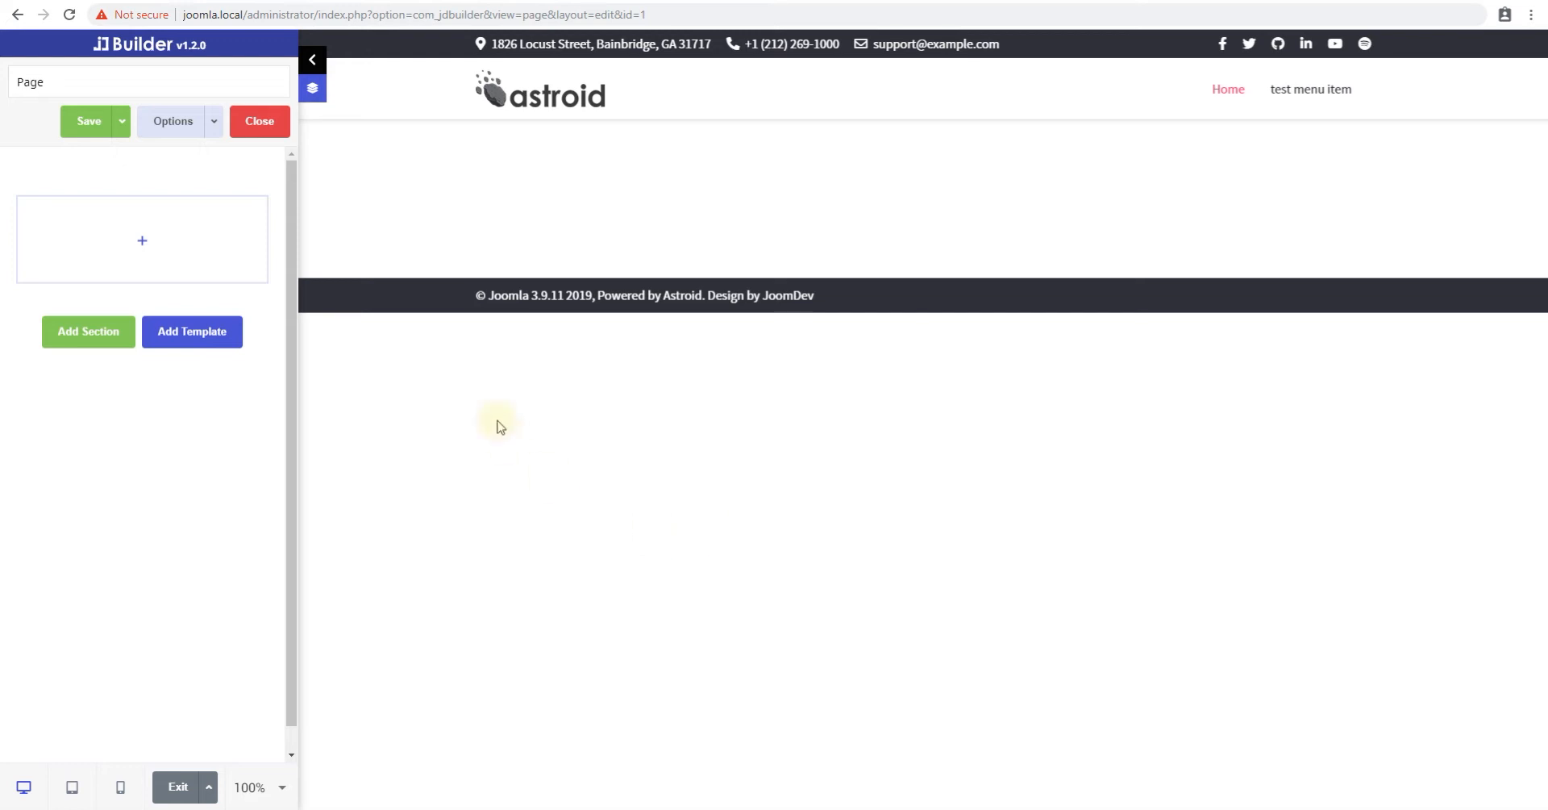
Step: Add a Team element to the empty section of the page, searching the element library for "team"
mouse_move(156, 245)
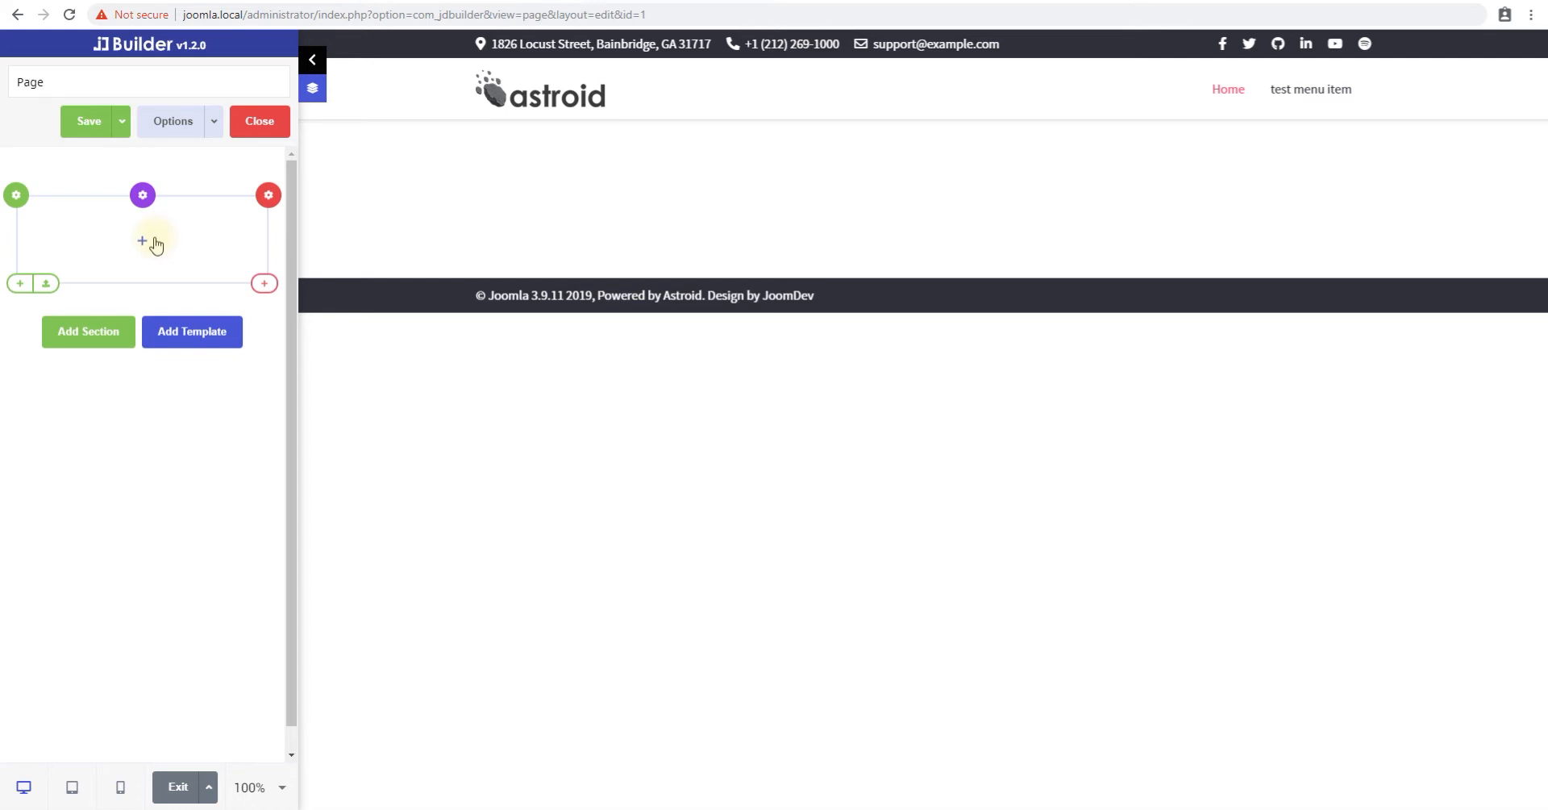
click(155, 244)
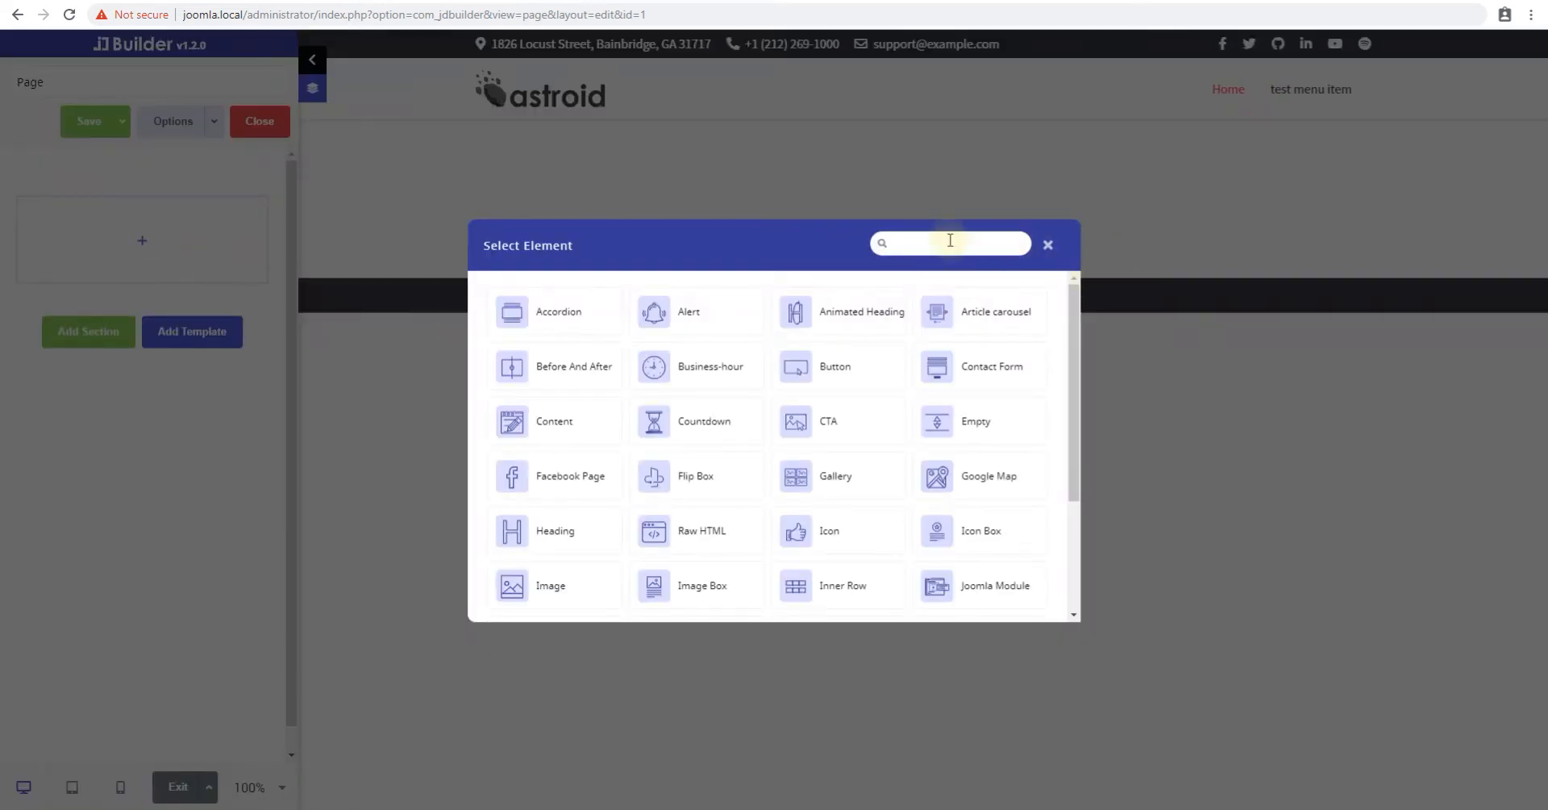
text(team)
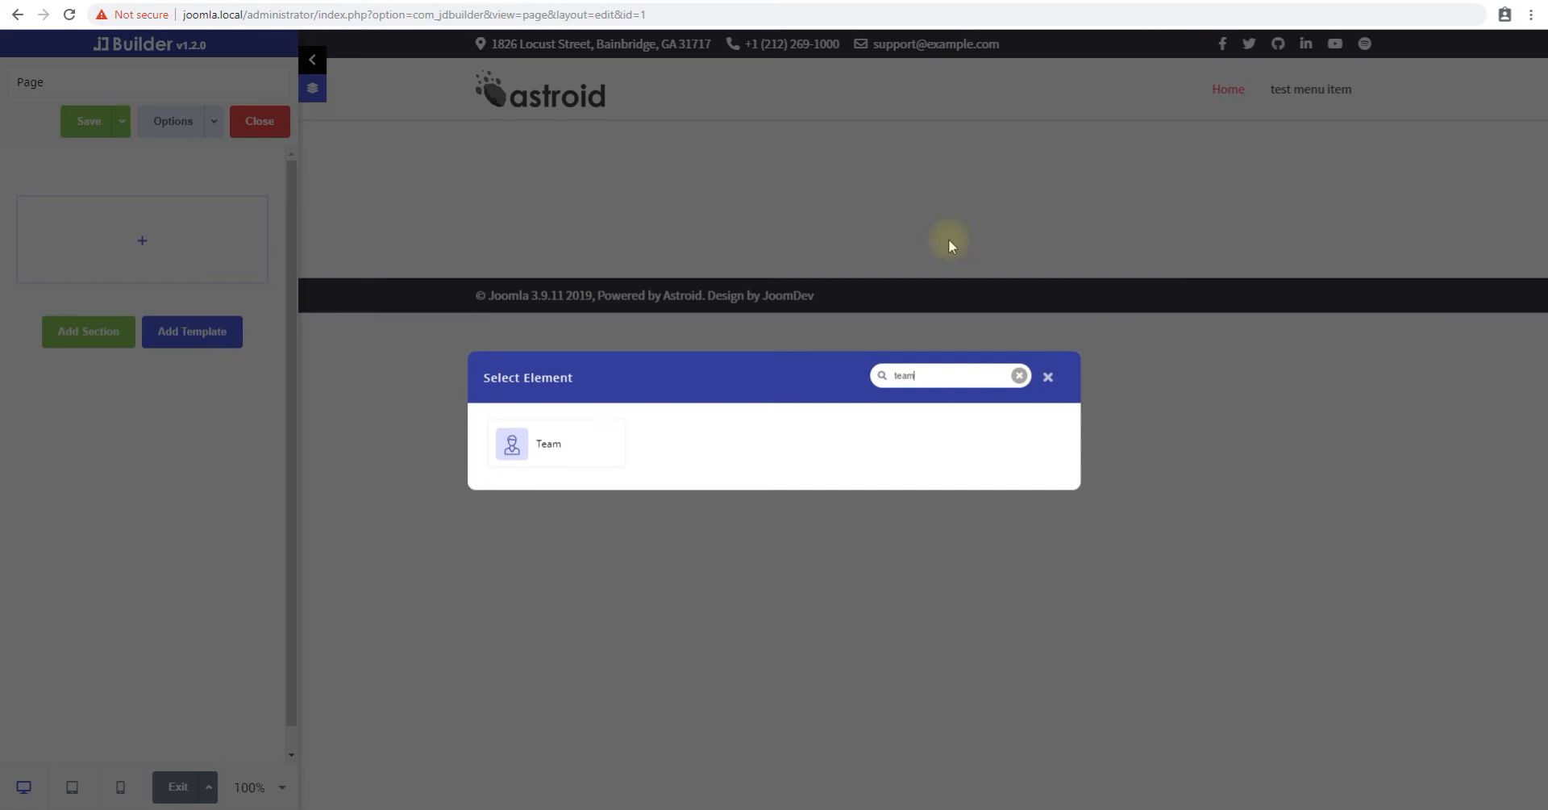
click(555, 427)
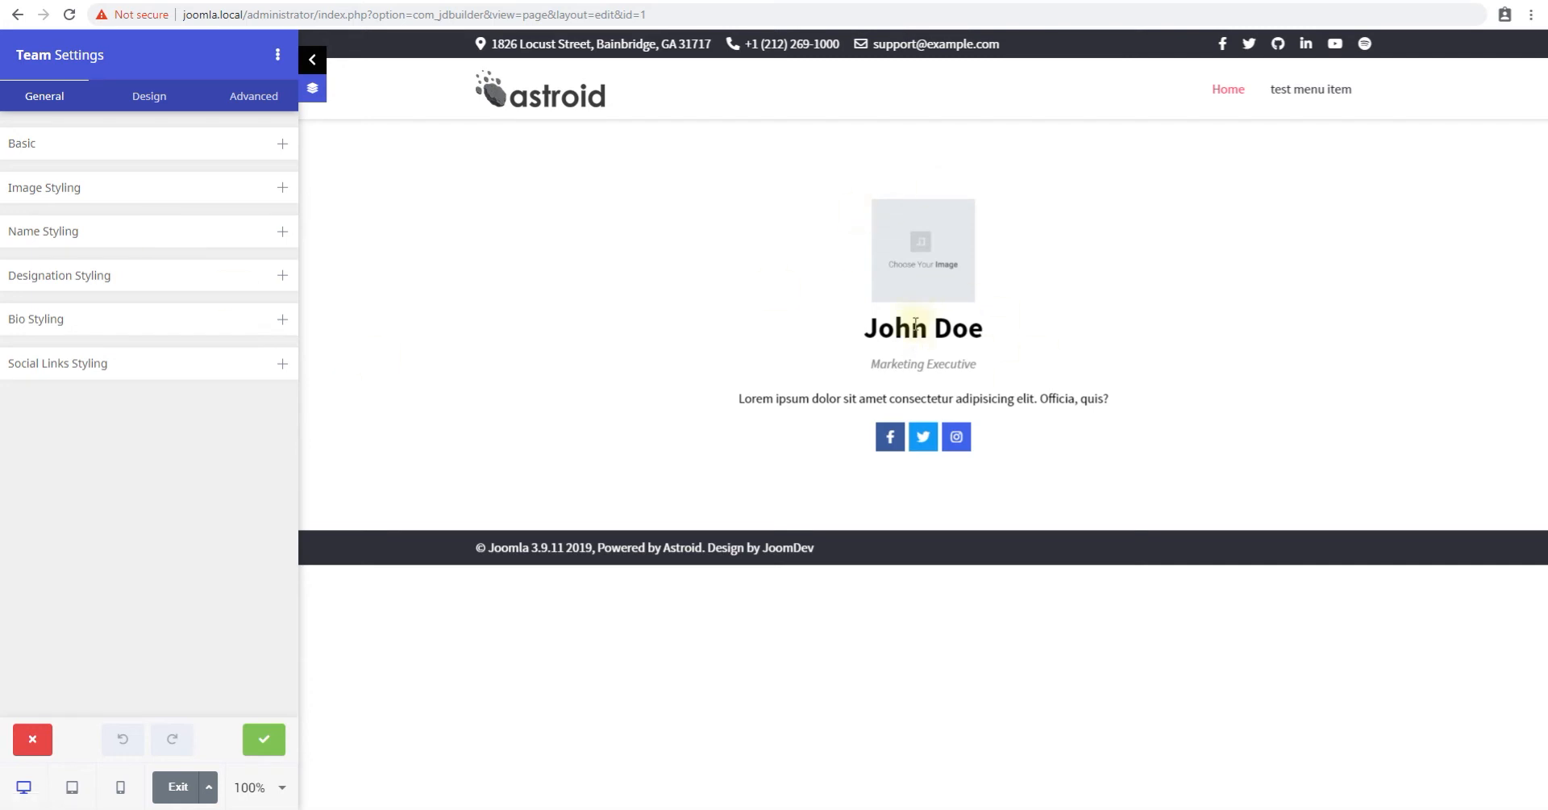
Step: Examine the team member's name, image, designation and bio in the page preview
drag(849, 327, 982, 325)
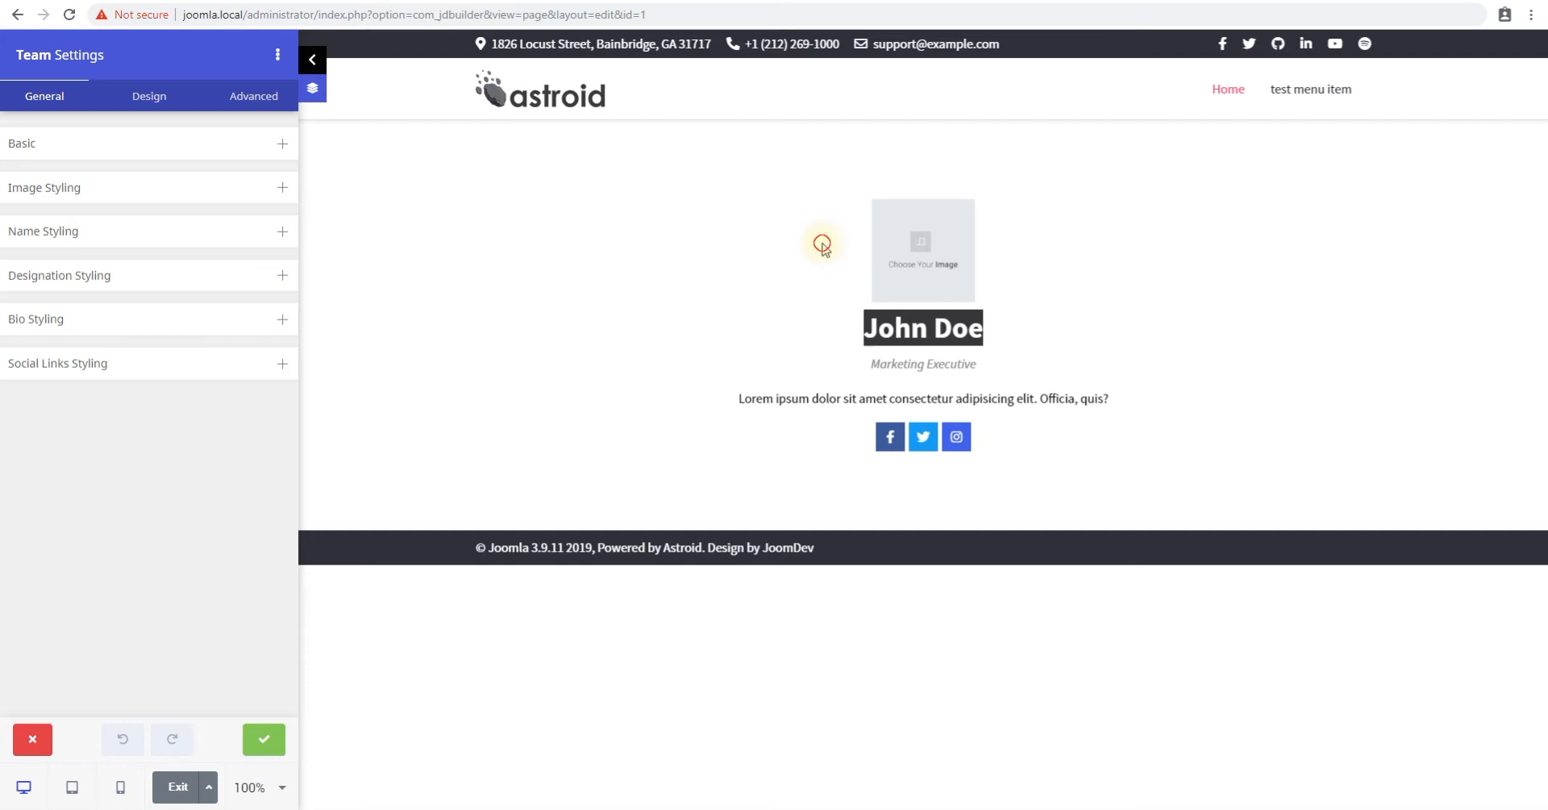
drag(821, 242, 1014, 249)
drag(851, 371, 1024, 371)
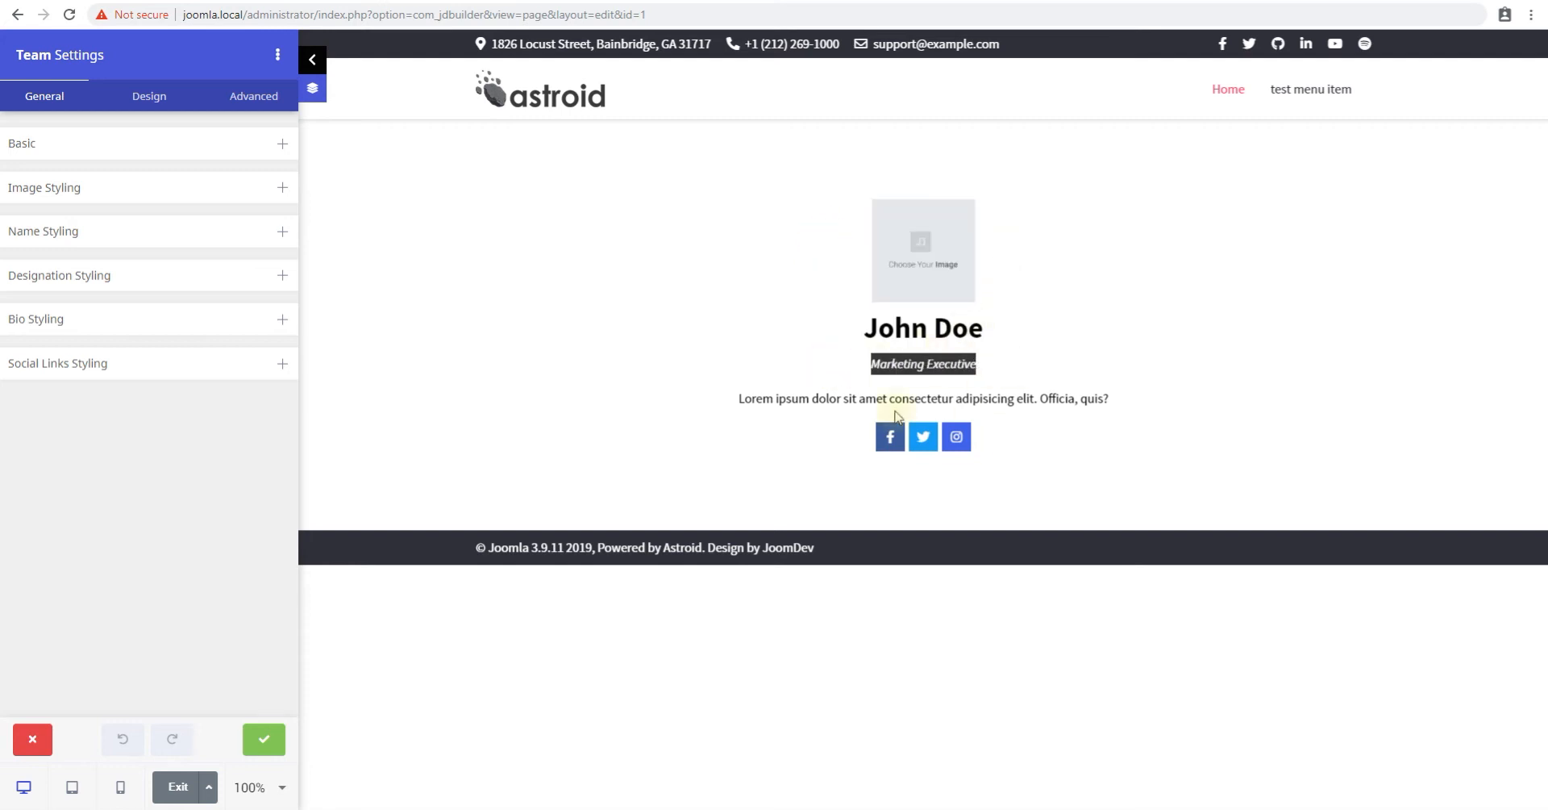
drag(723, 401, 1185, 408)
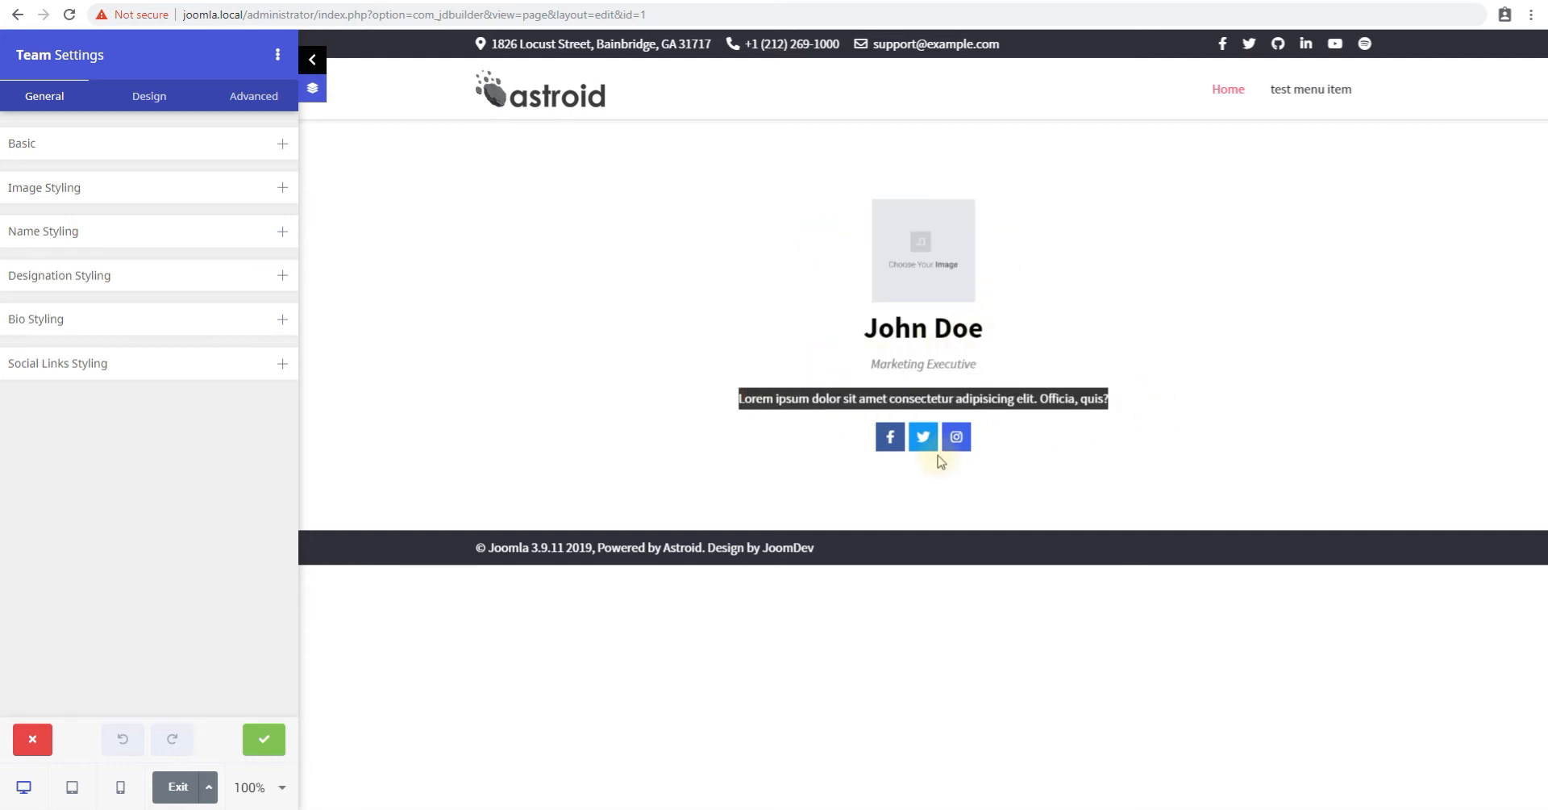
Step: Replace the placeholder name in the Team element's basic settings with the team member's full name
click(139, 150)
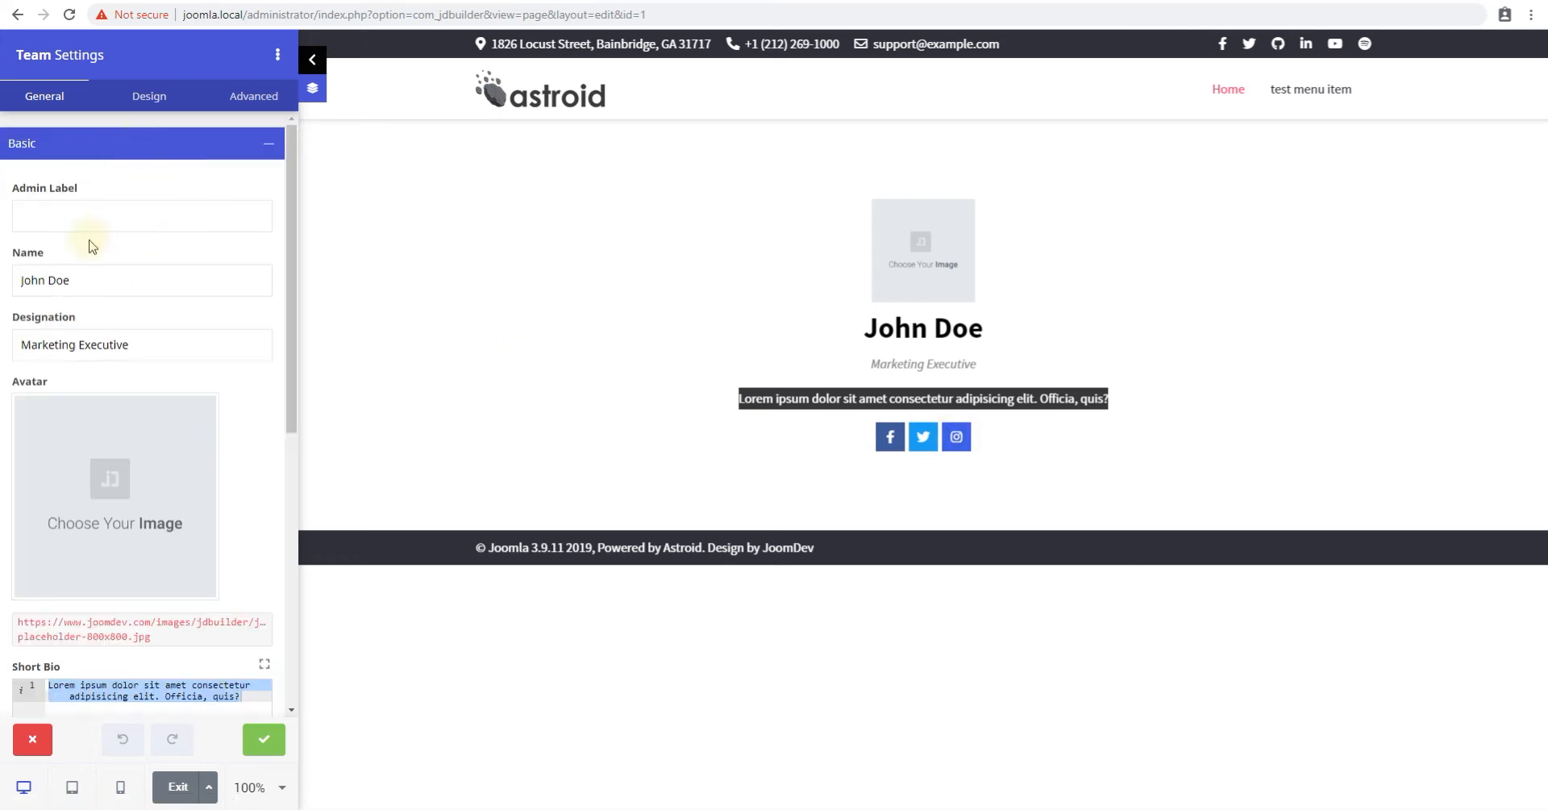
drag(108, 278, 12, 290)
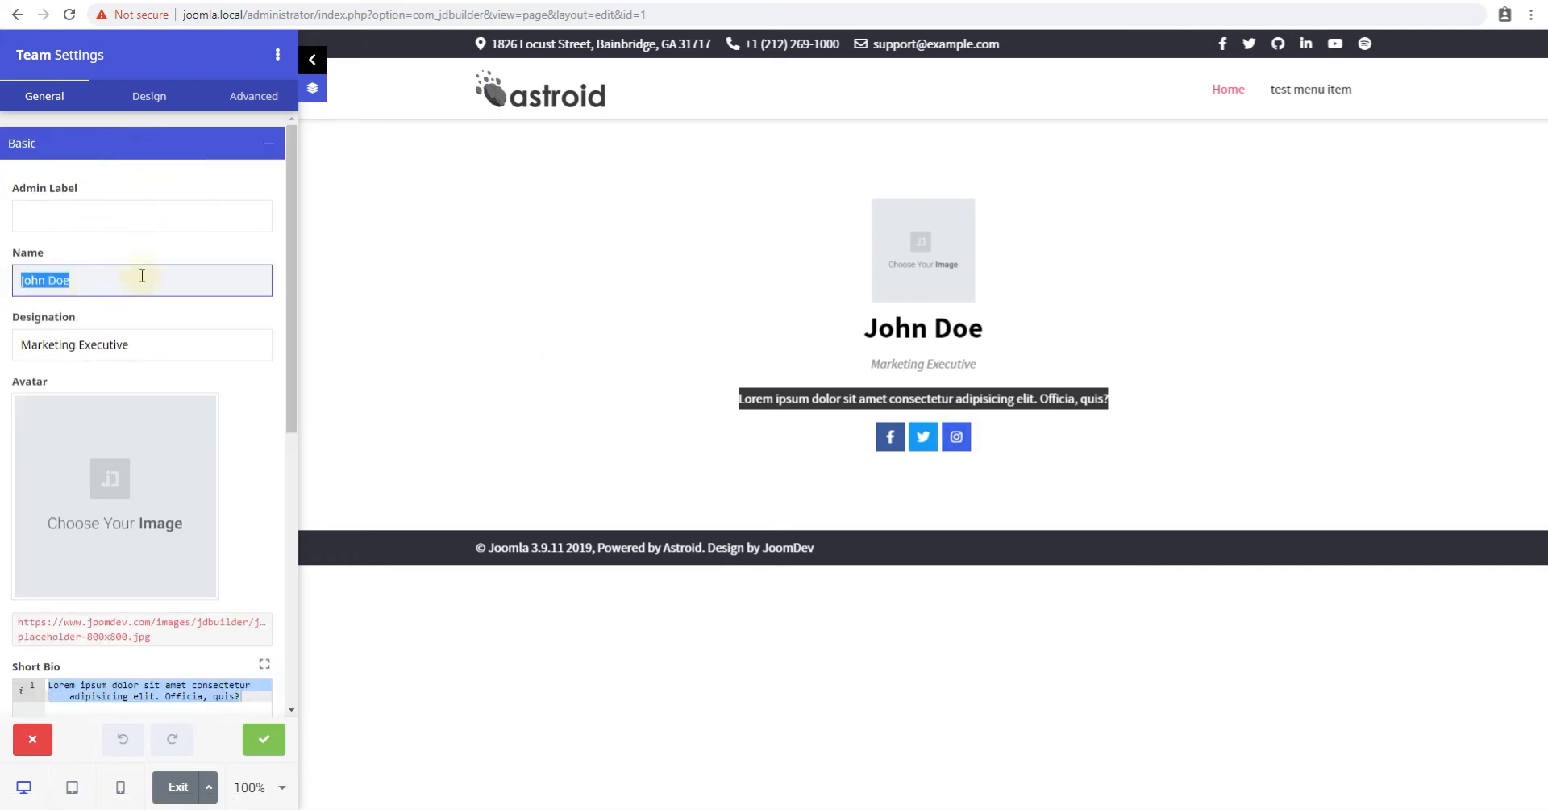
text(Bti)
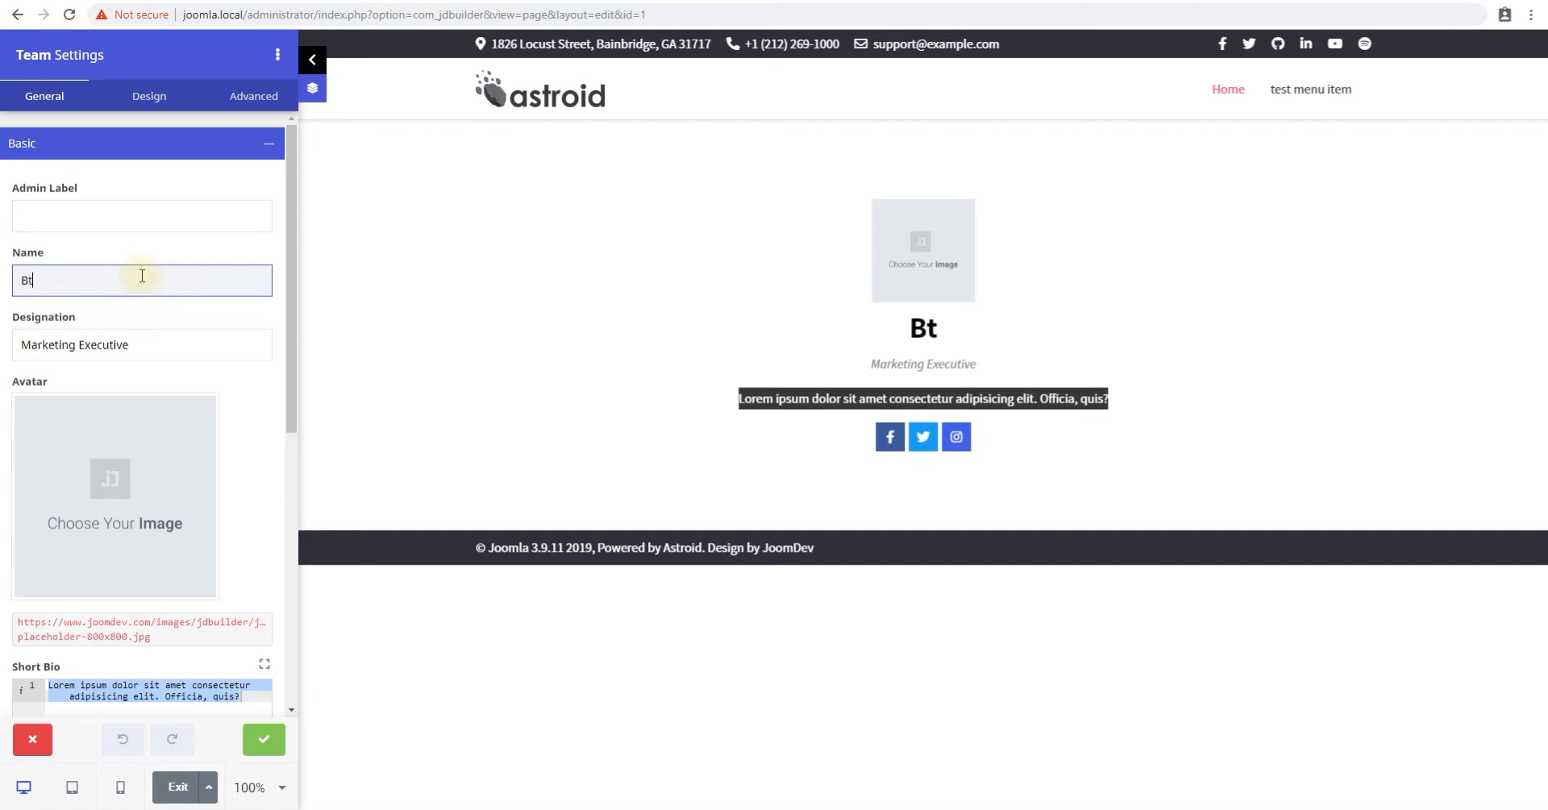
key(BackSpace)
key(BackSpace)
text(rittany )
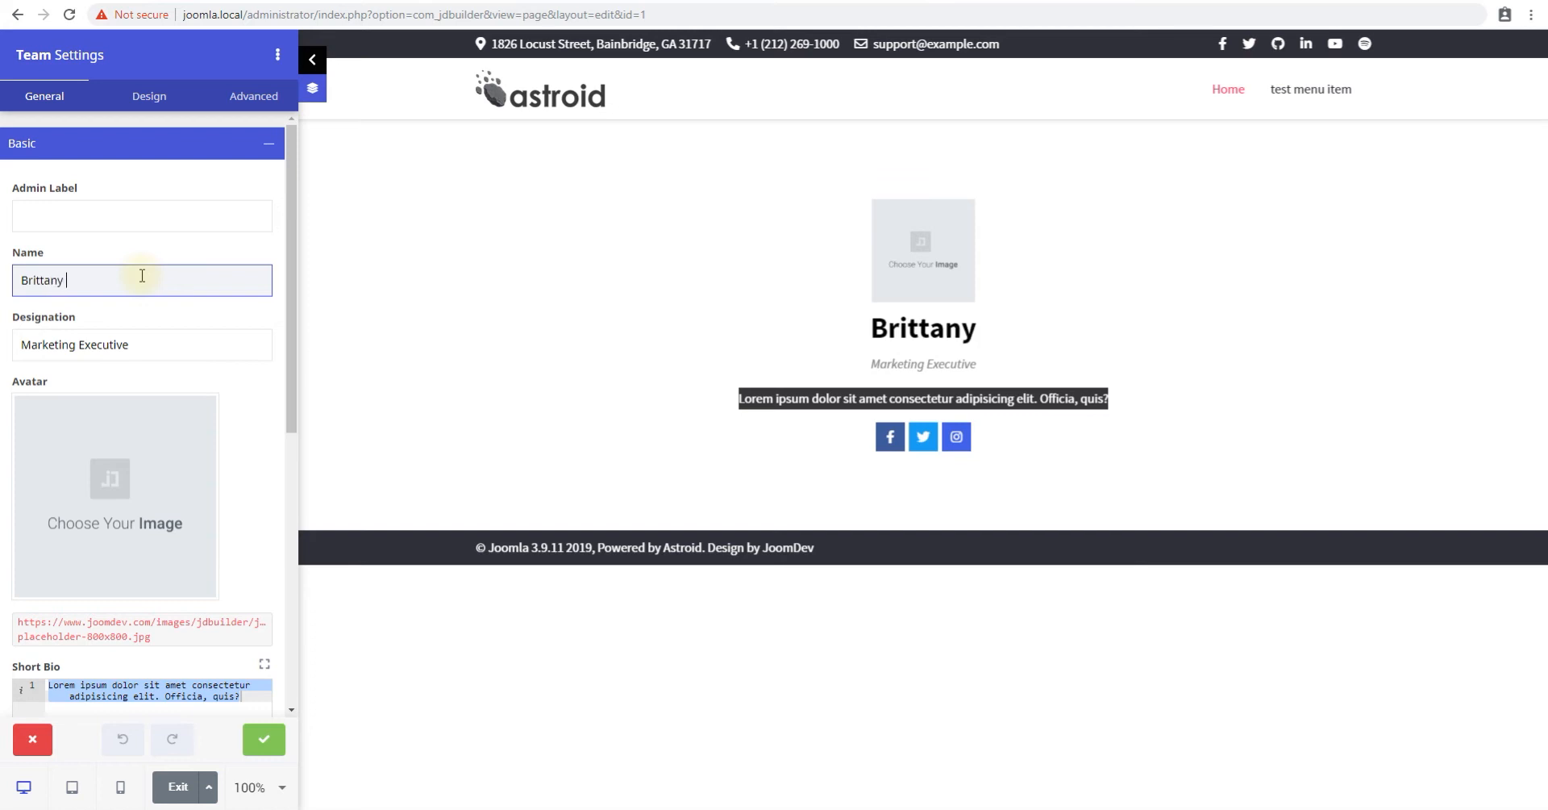
text(Evans)
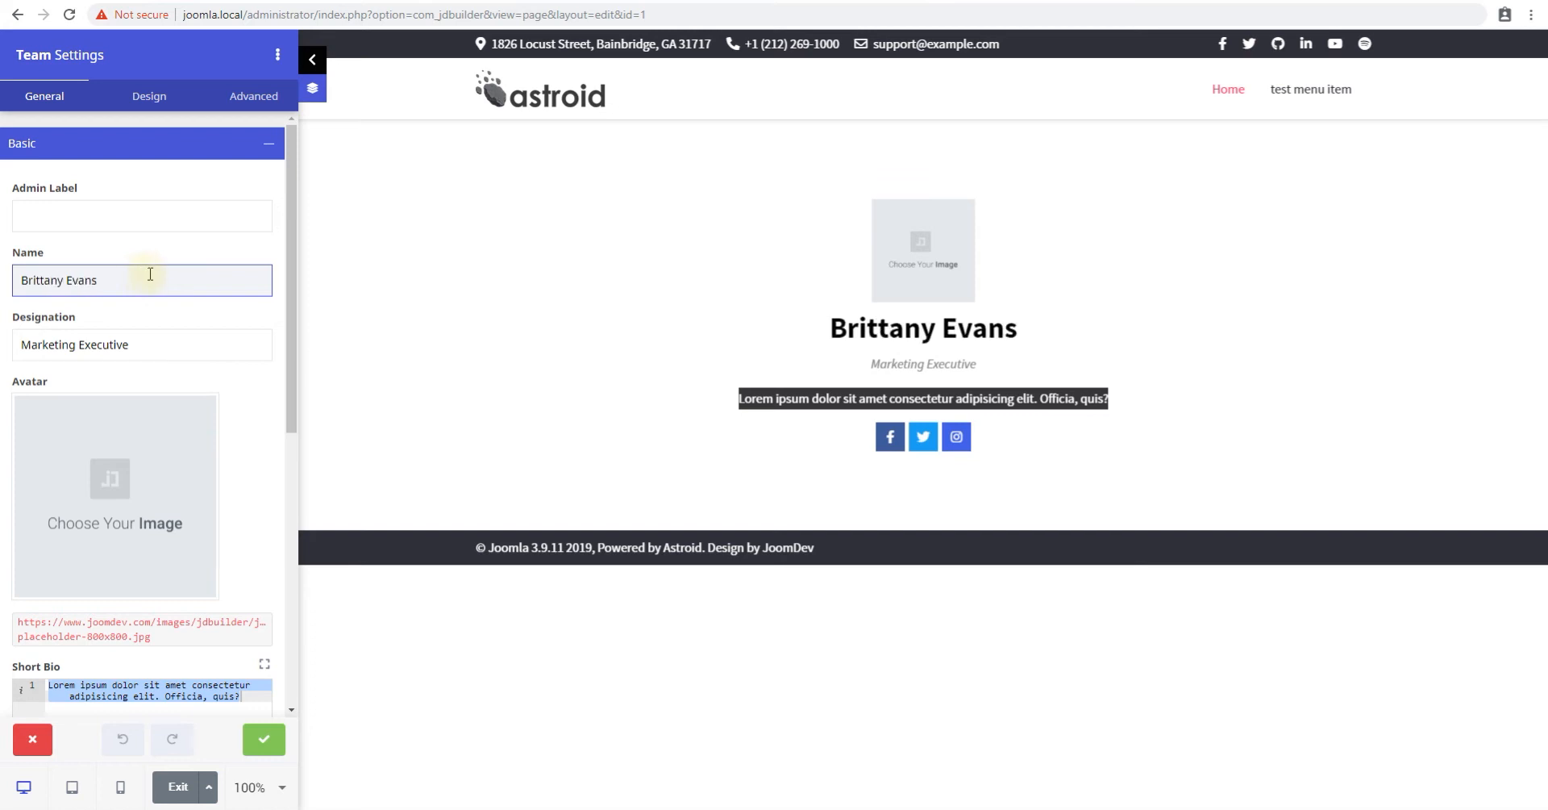
Step: Set the team member's designation to "Bnb Host"
key(Tab)
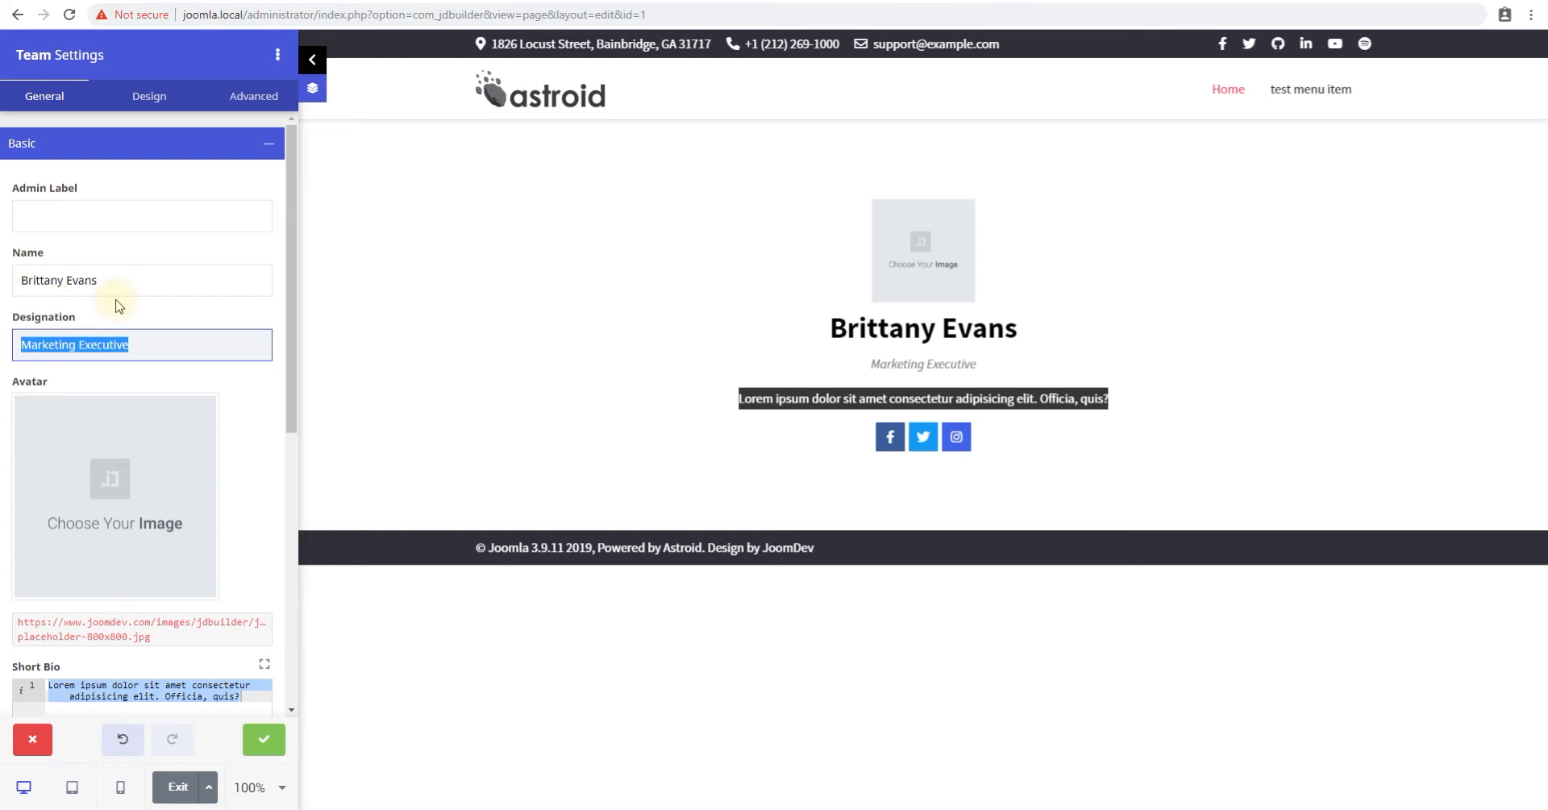
text(Bnb)
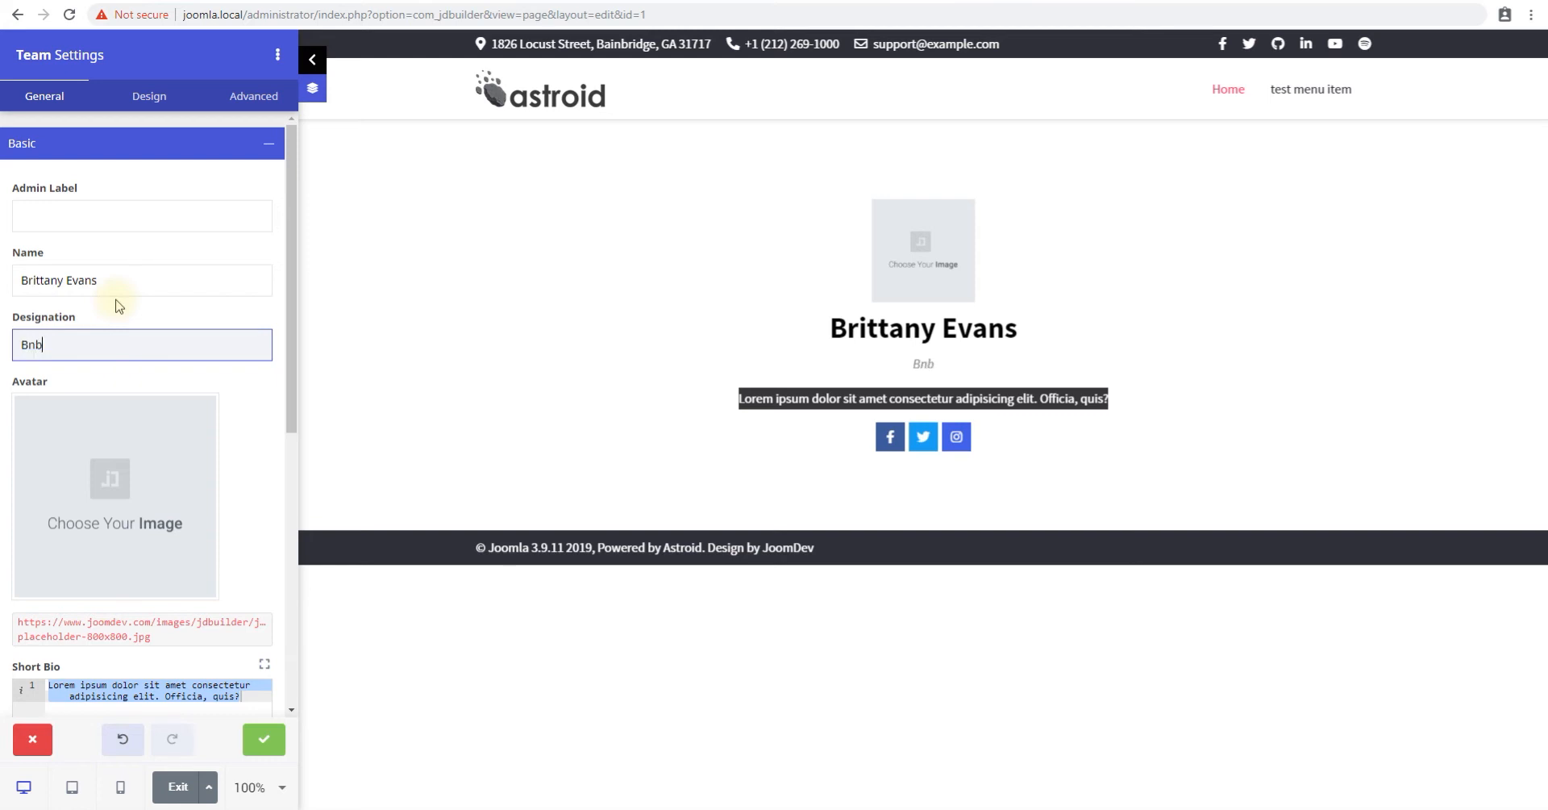
text( Host)
Step: Open the Pixabay image import for the avatar and search for "working female portrait"
scroll(121, 420, down, 1)
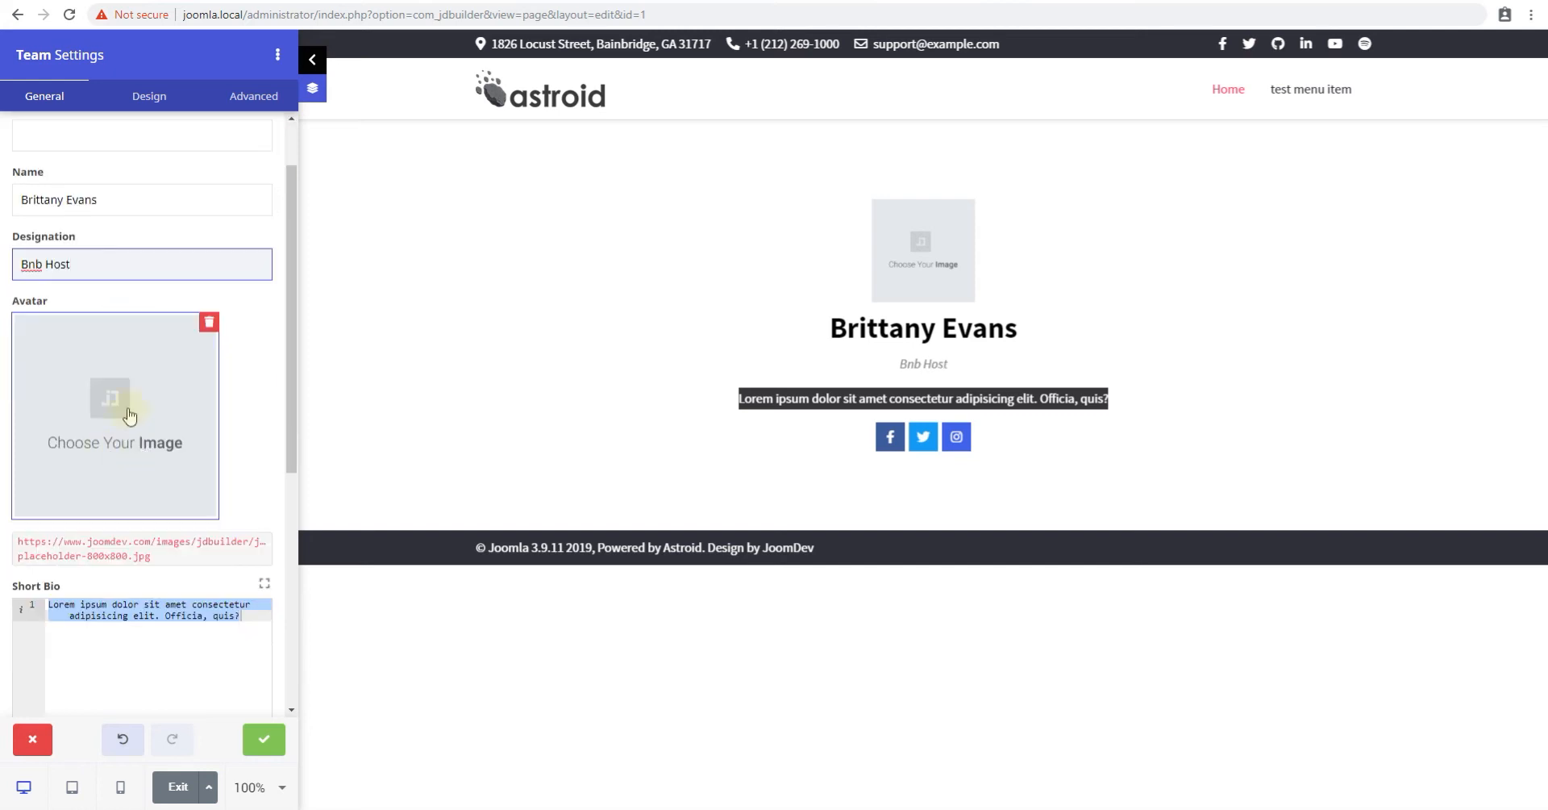
click(121, 407)
click(658, 134)
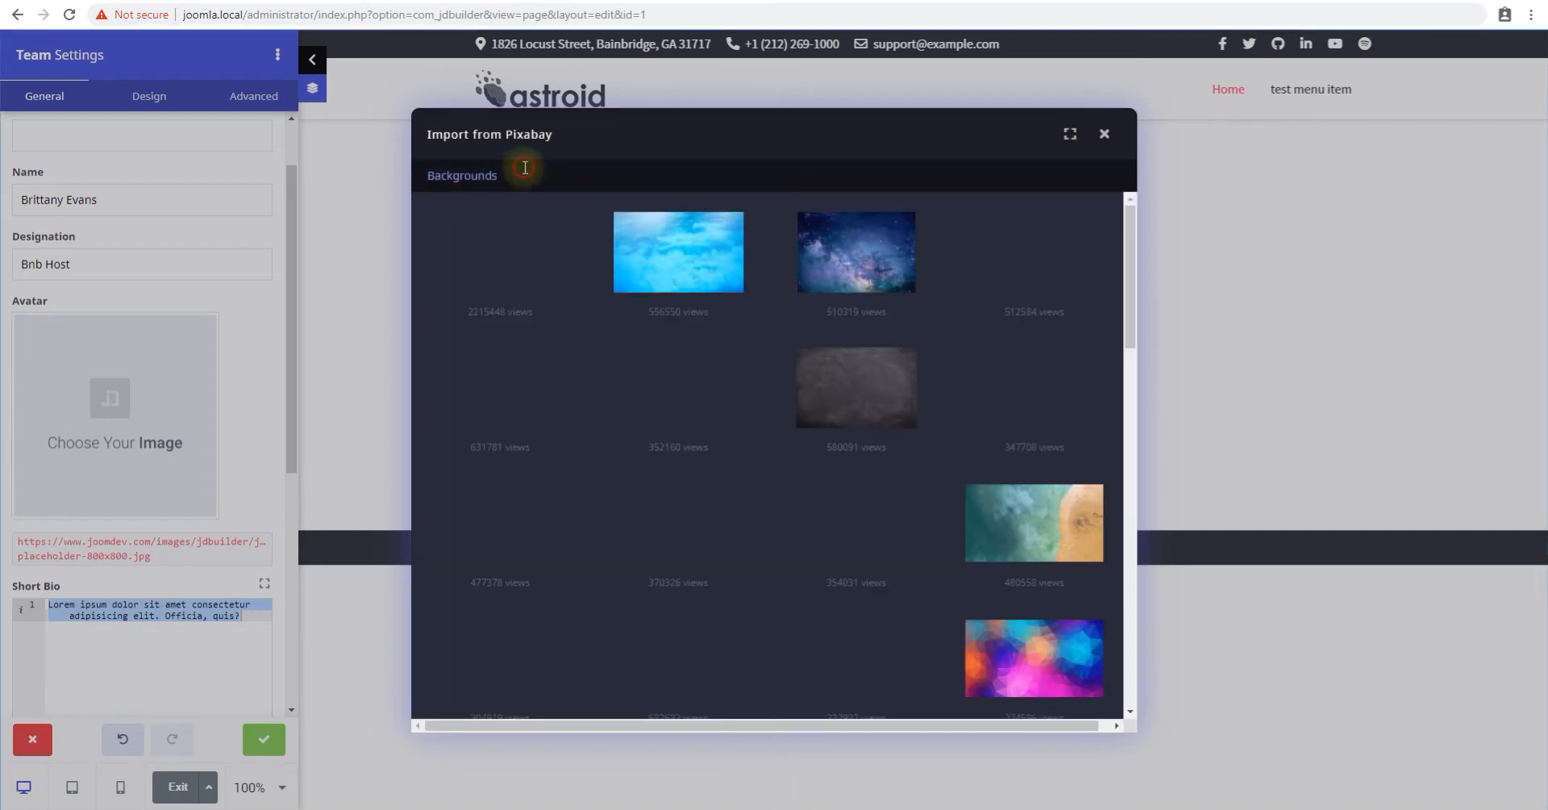
drag(524, 176, 404, 180)
text(working)
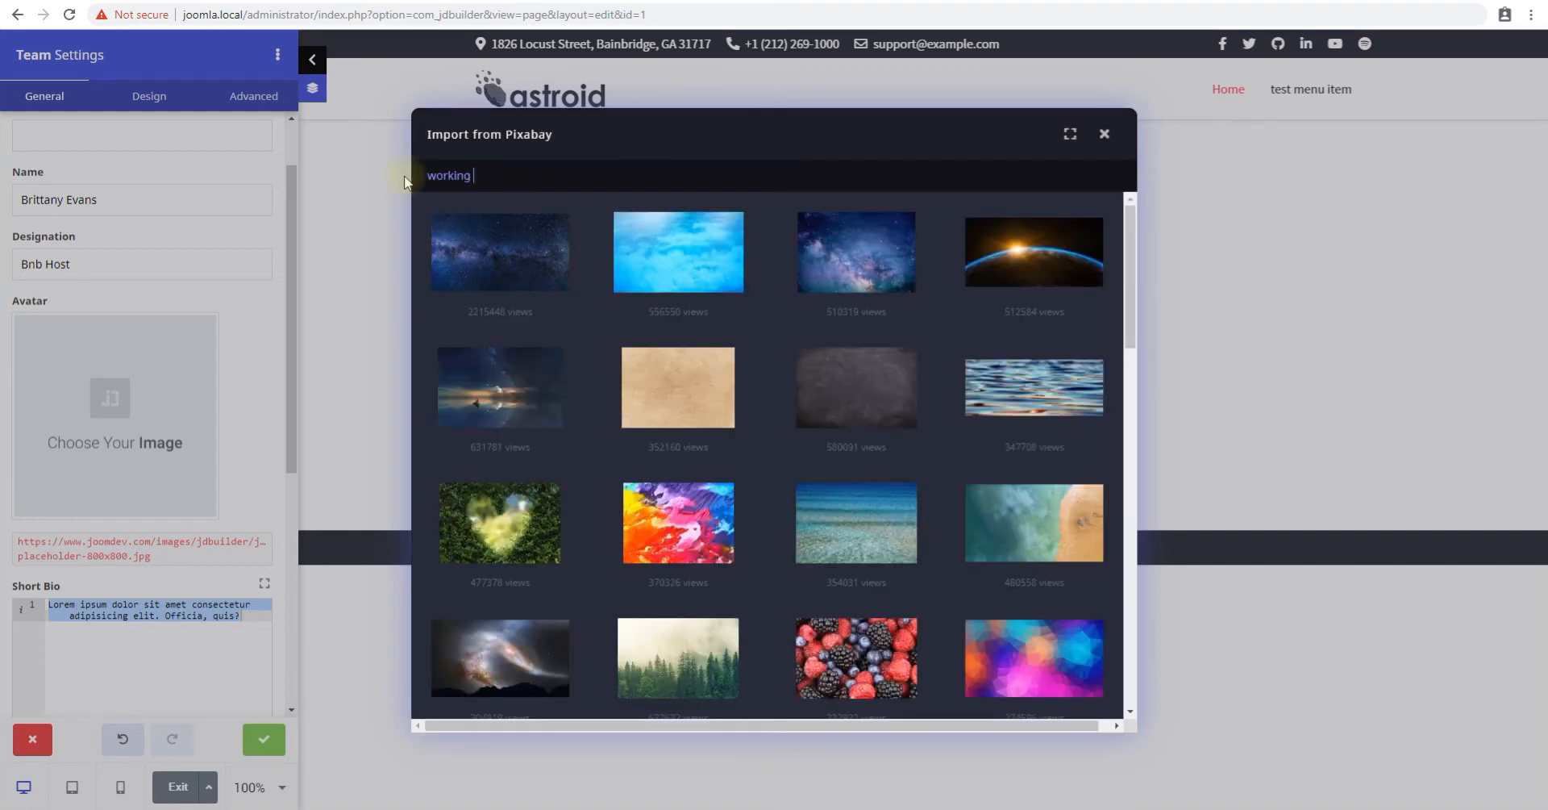
text( female)
key(Return)
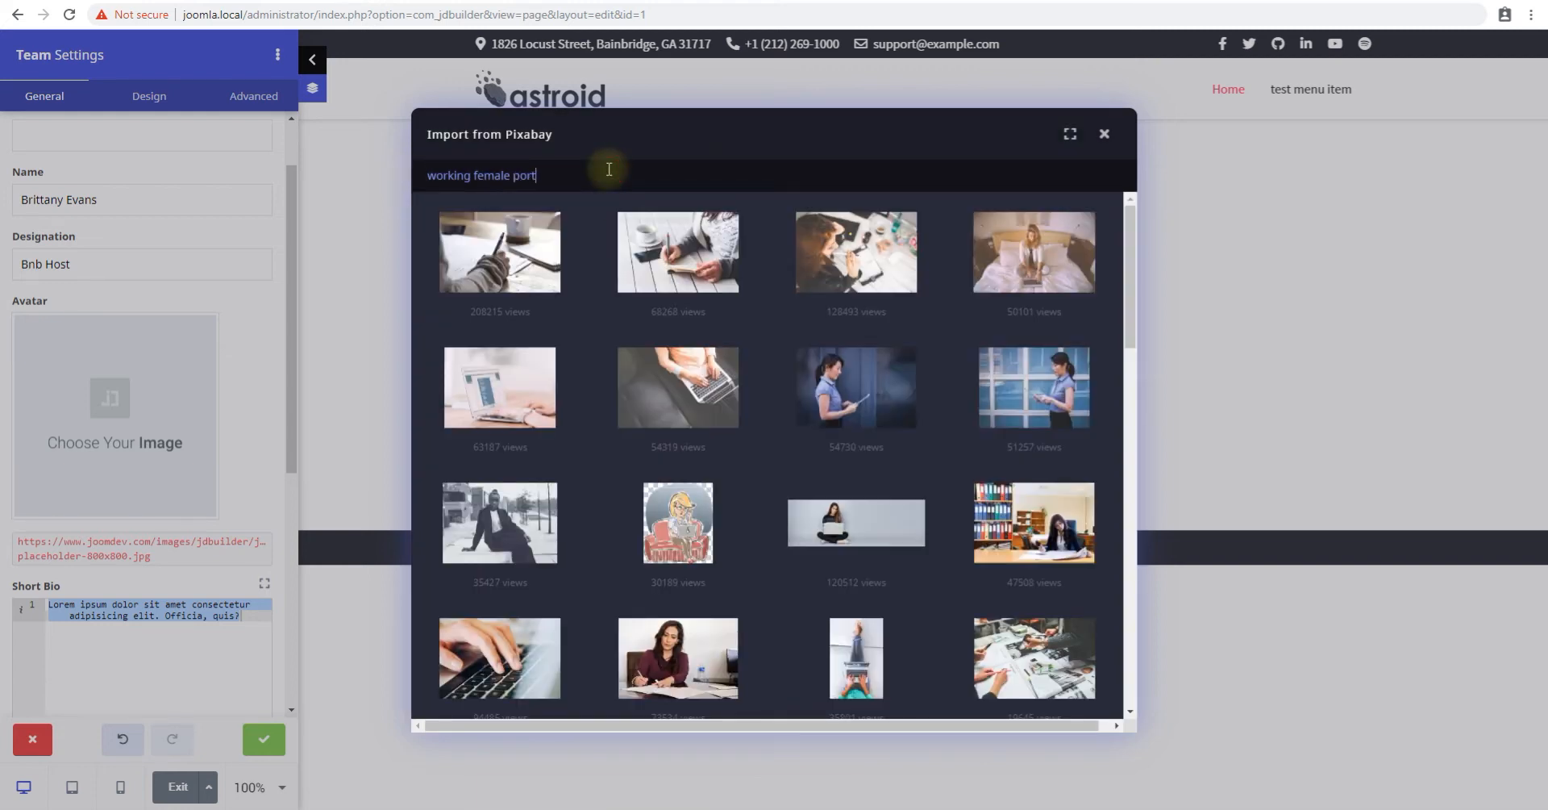
key(Return)
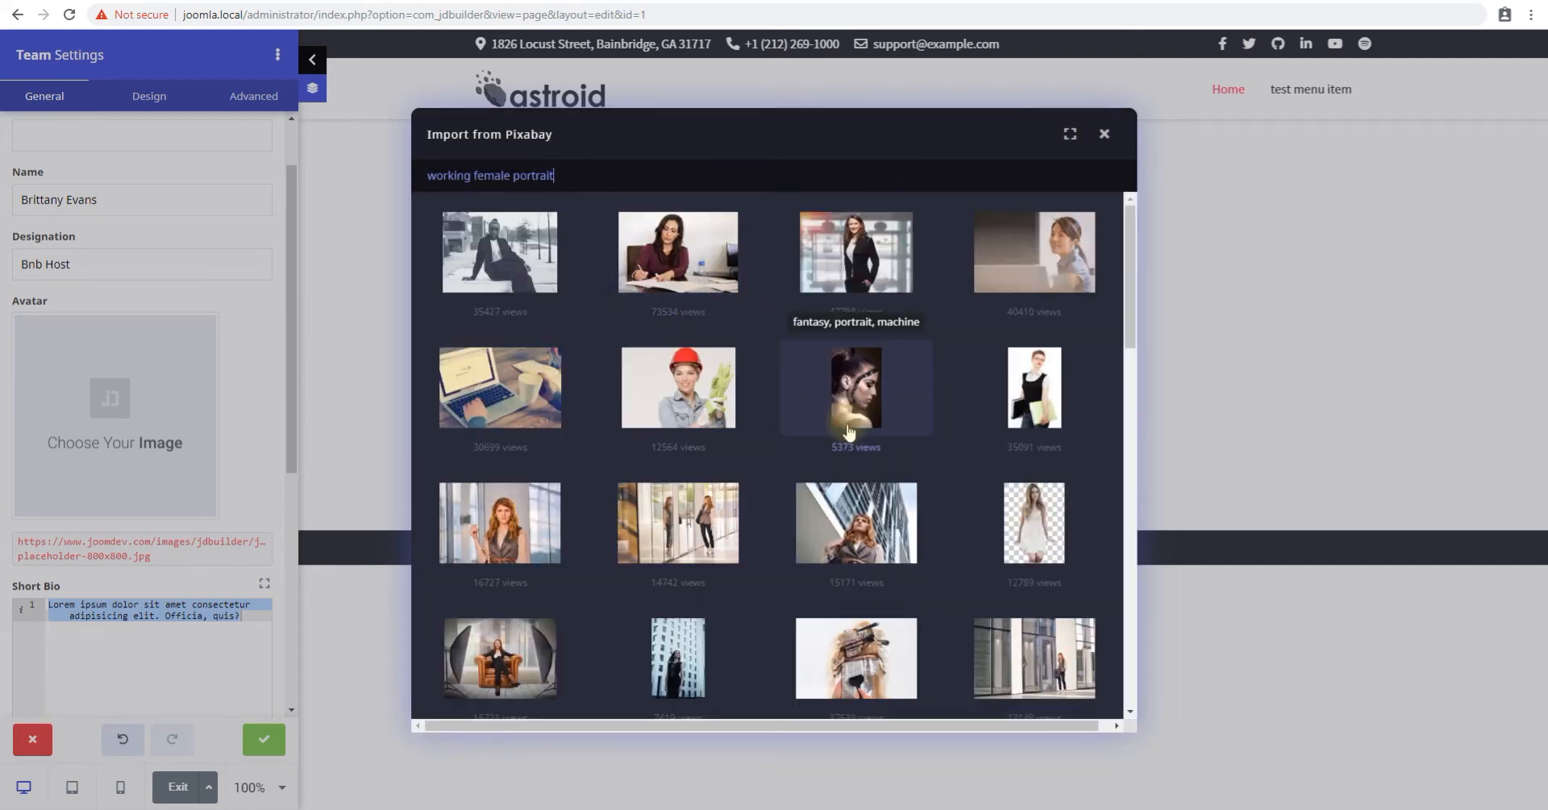
Step: Look through the Pixabay results for a suitable avatar portrait, loading more images
scroll(852, 443, down, 2)
scroll(839, 468, down, 2)
scroll(841, 498, down, 4)
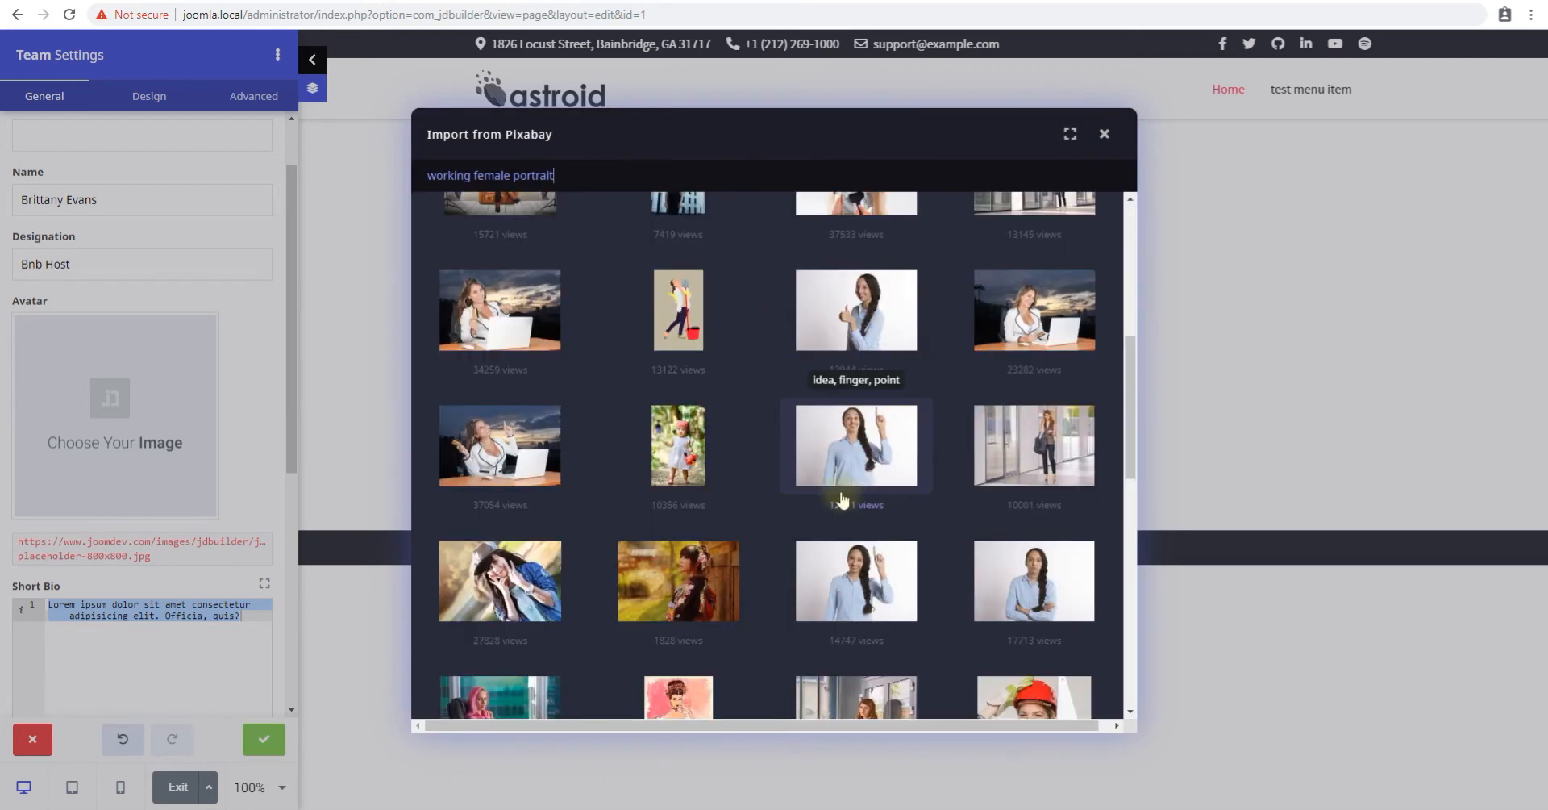
scroll(704, 489, down, 2)
scroll(855, 436, down, 3)
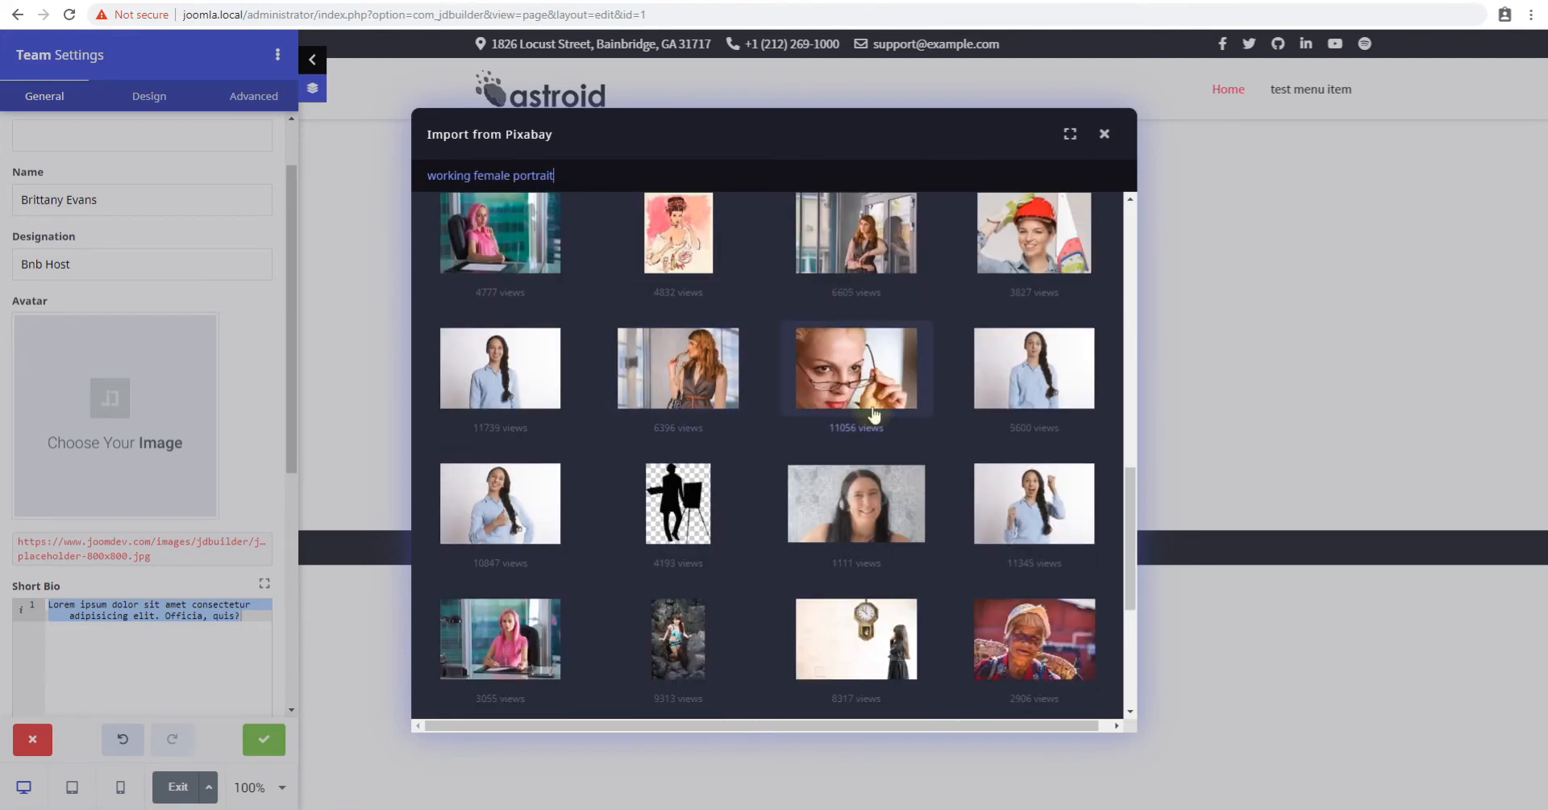
scroll(911, 435, down, 3)
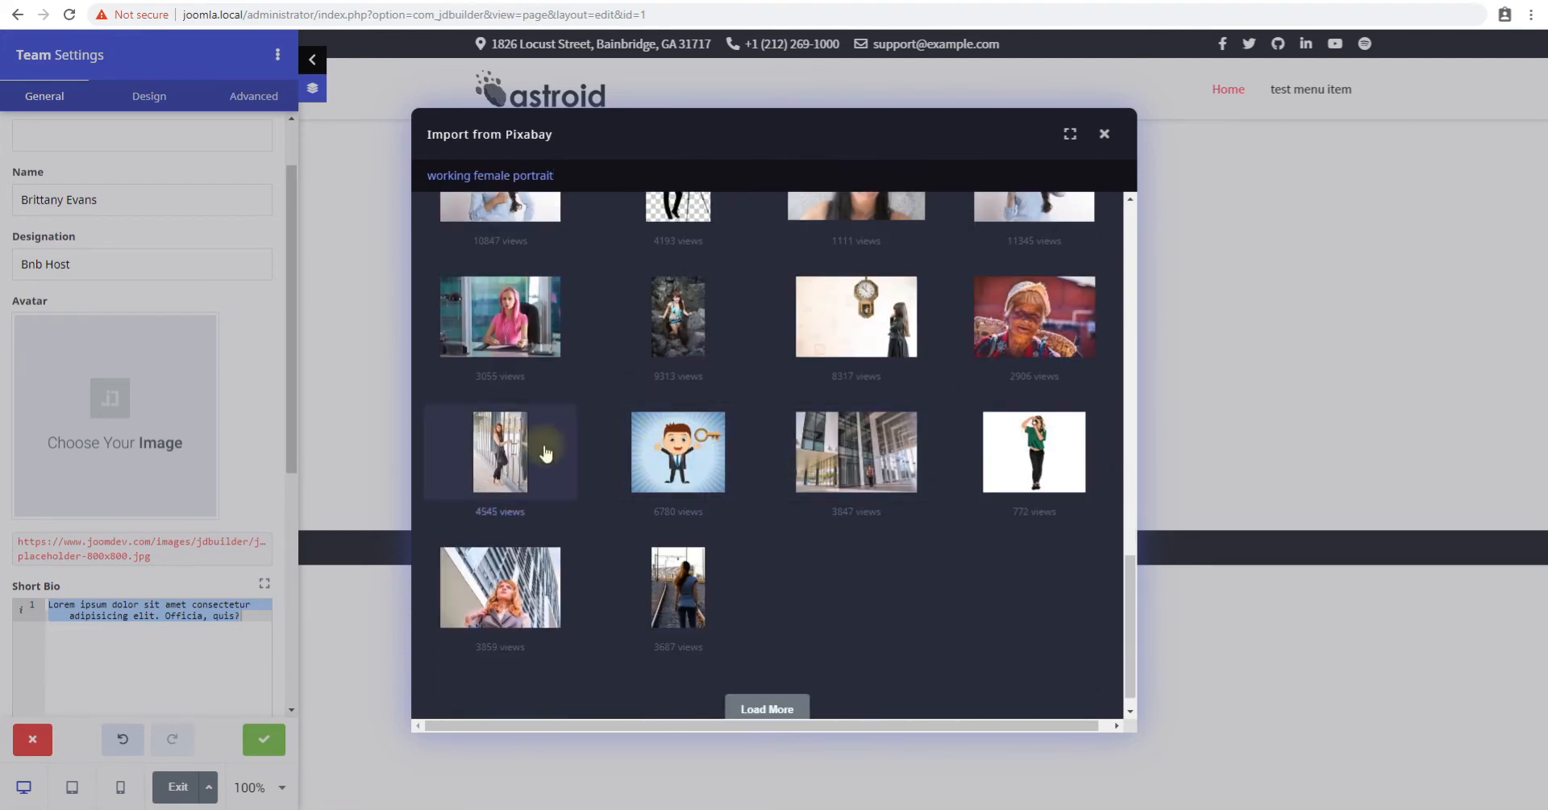
click(773, 684)
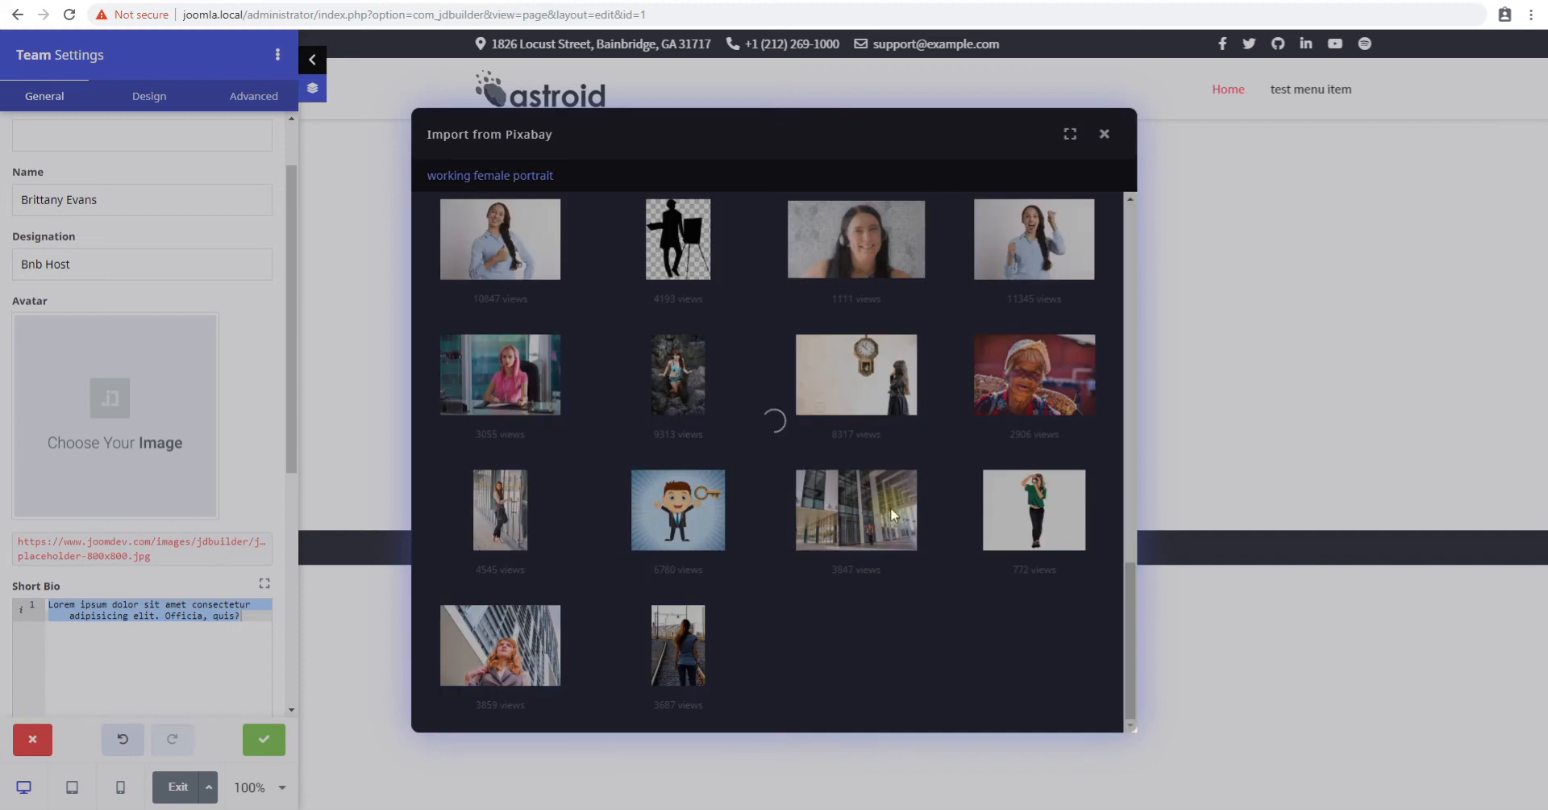
scroll(815, 447, down, 4)
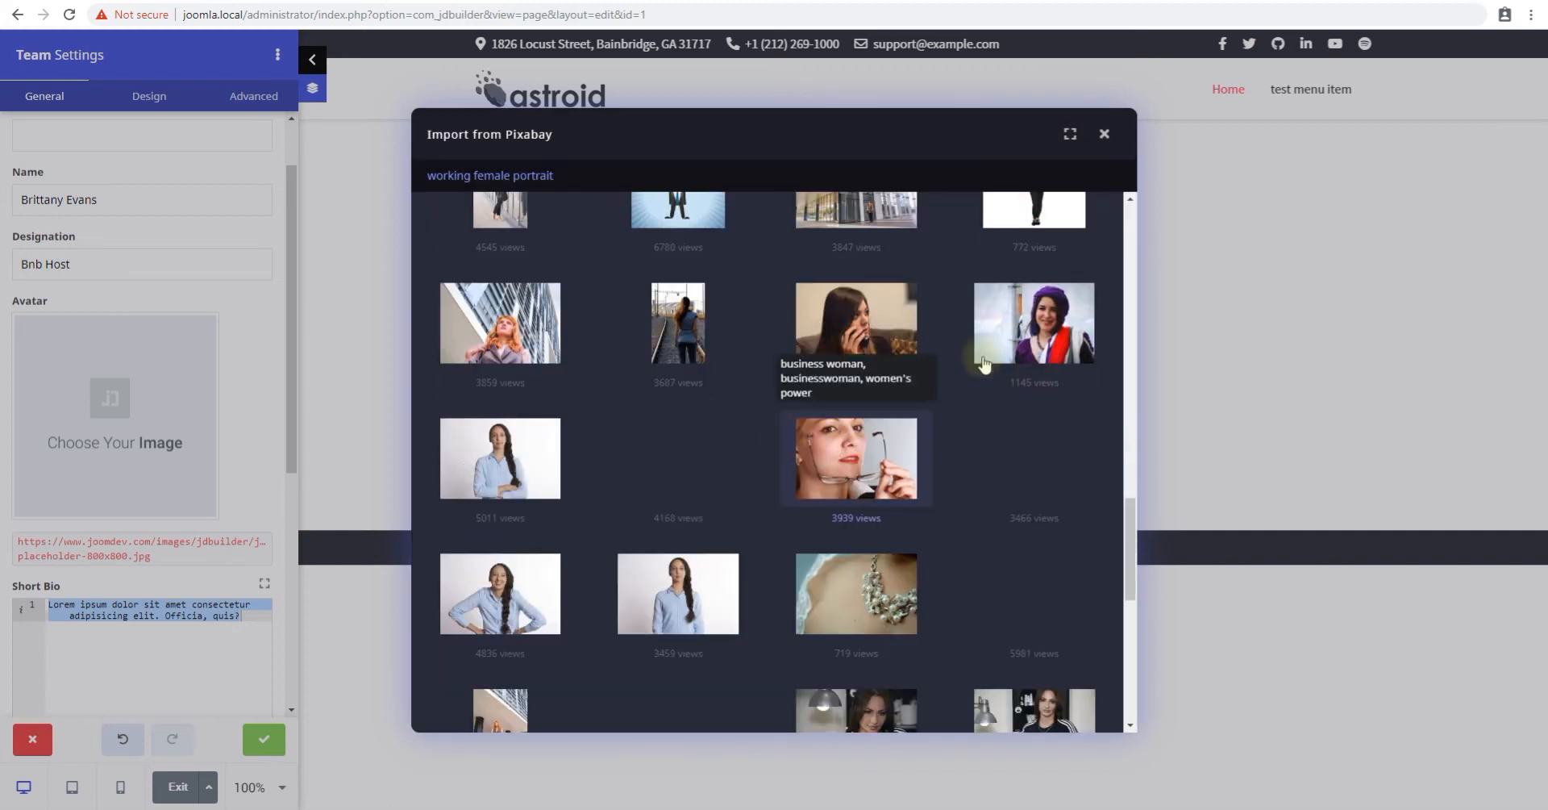
scroll(802, 476, down, 4)
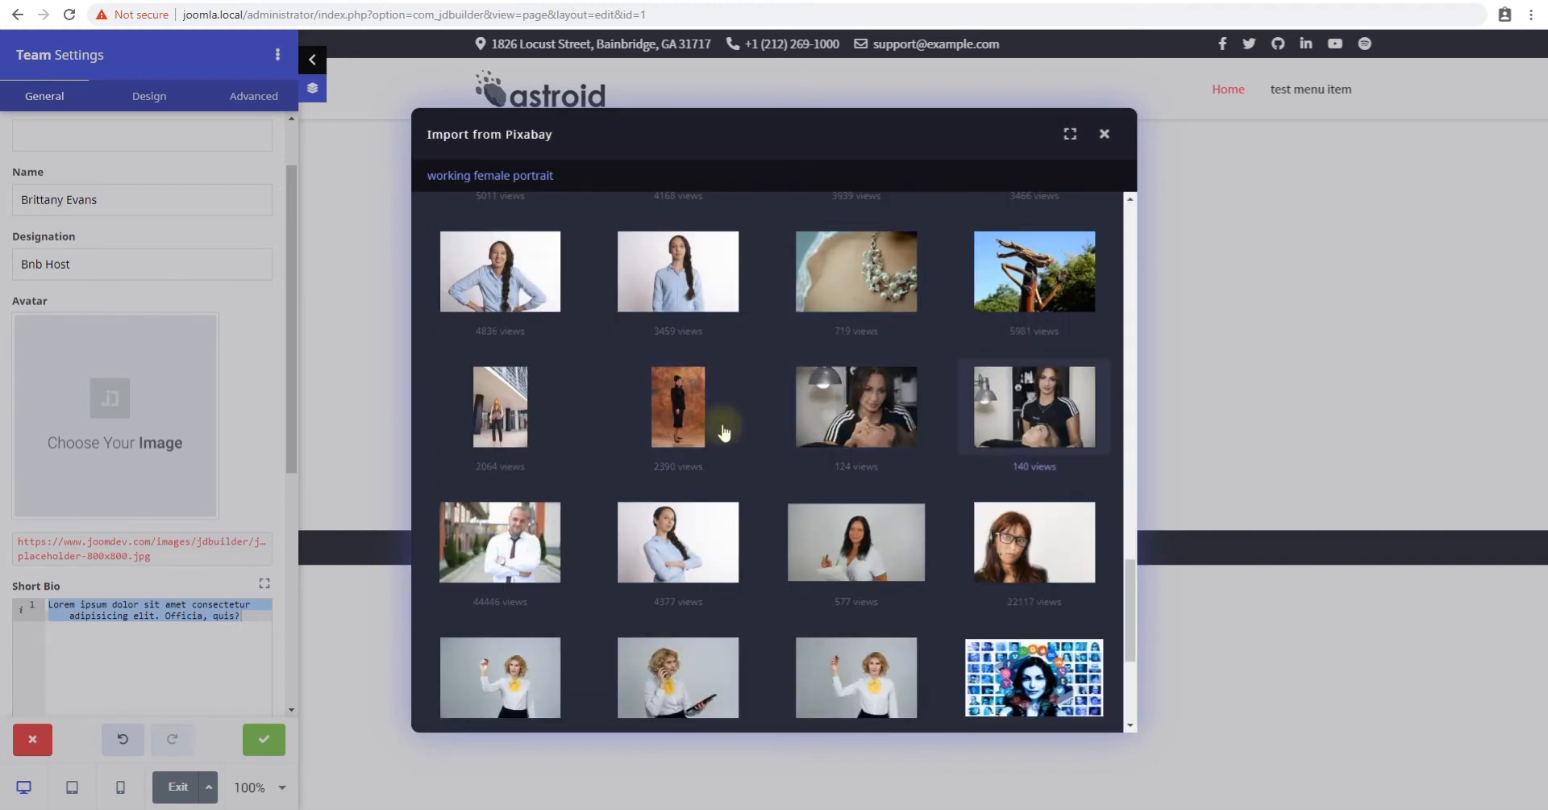
scroll(1024, 420, down, 3)
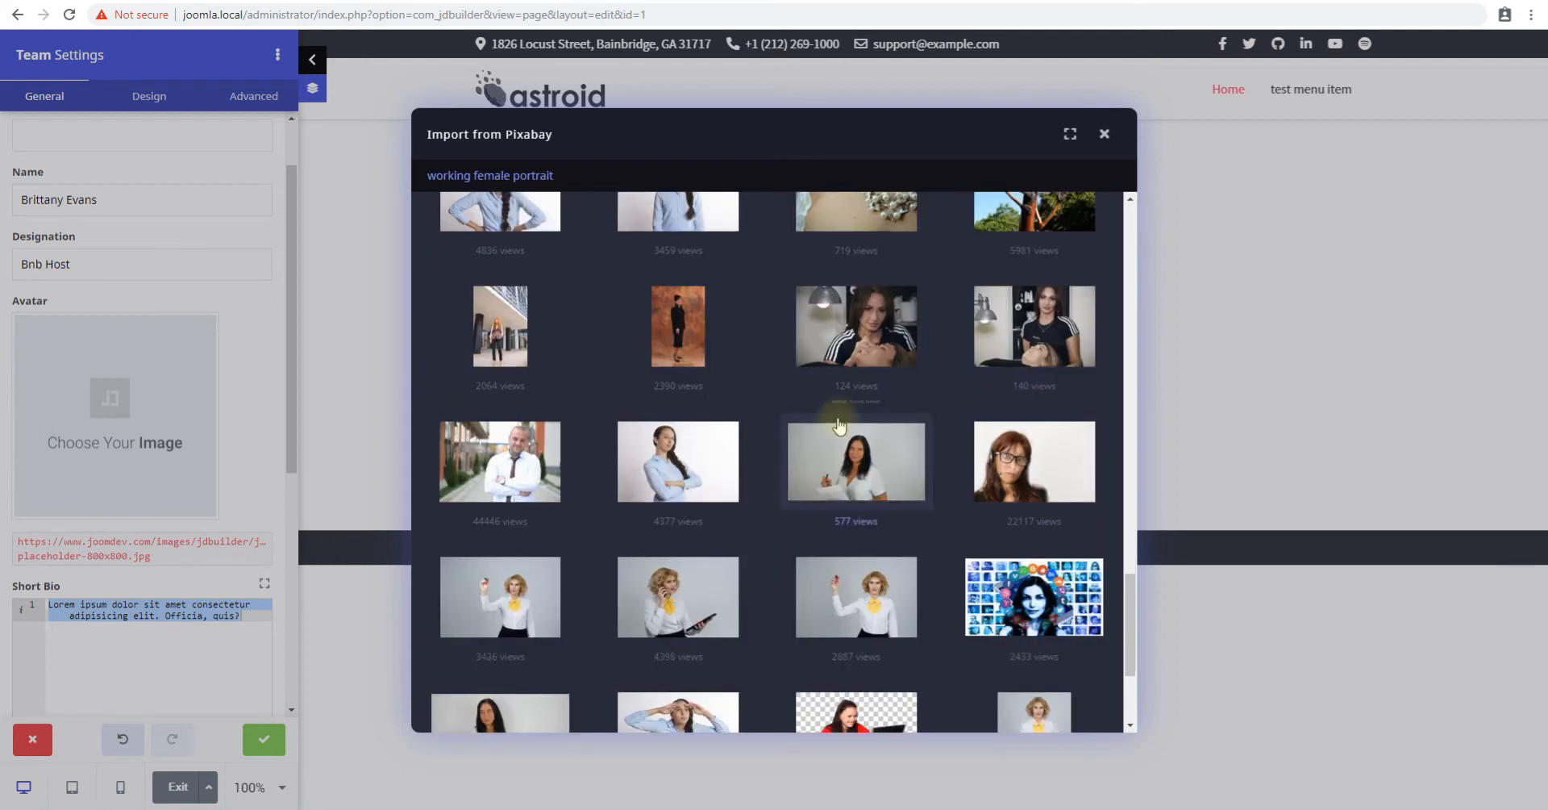
scroll(1030, 467, down, 1)
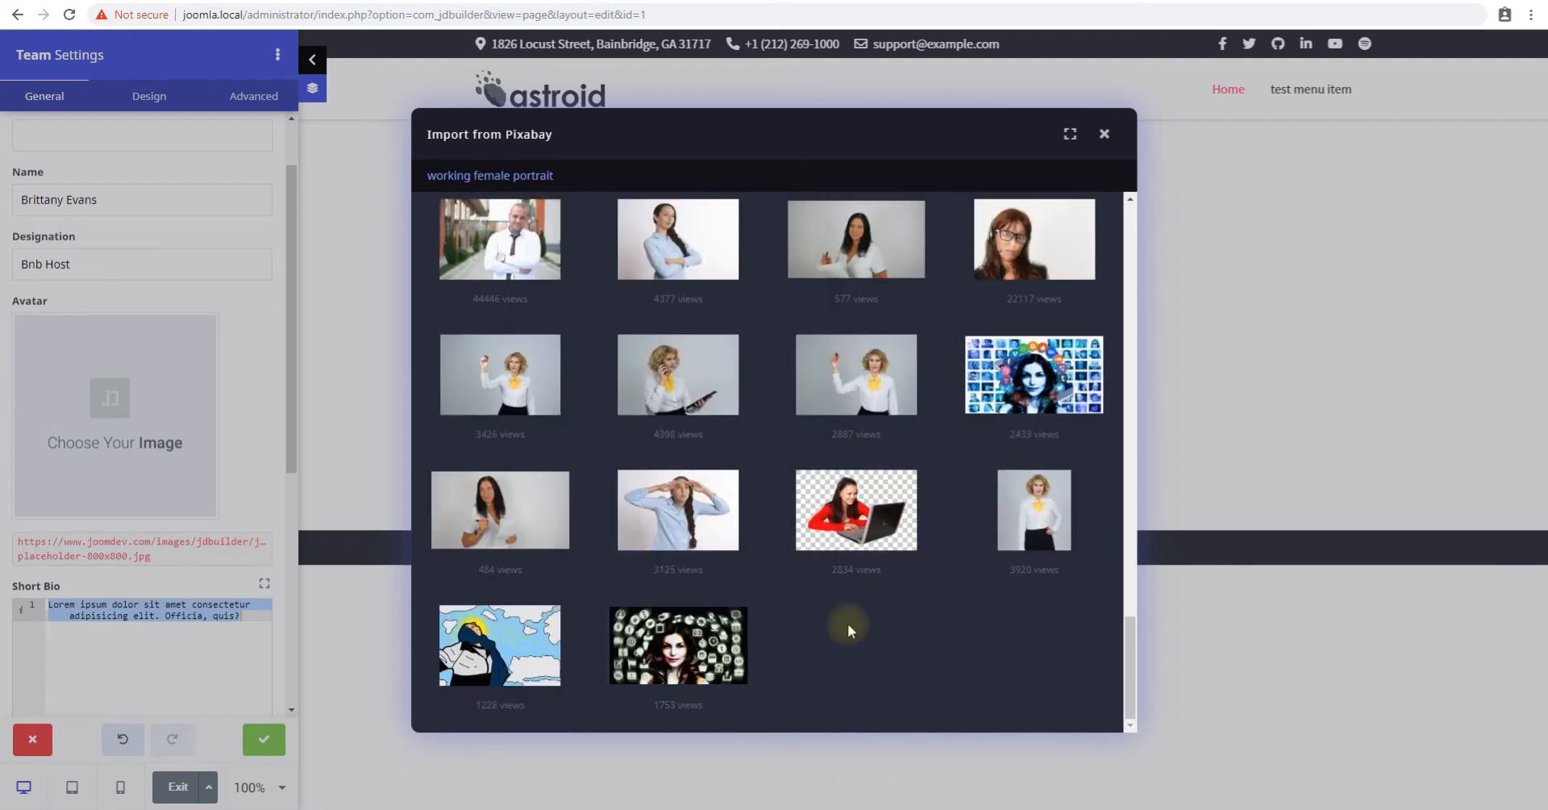
scroll(635, 532, up, 3)
Step: Shorten the Pixabay search to "female portrait" and import the upright photo of the woman in a light denim jacket as the avatar
drag(565, 175, 408, 177)
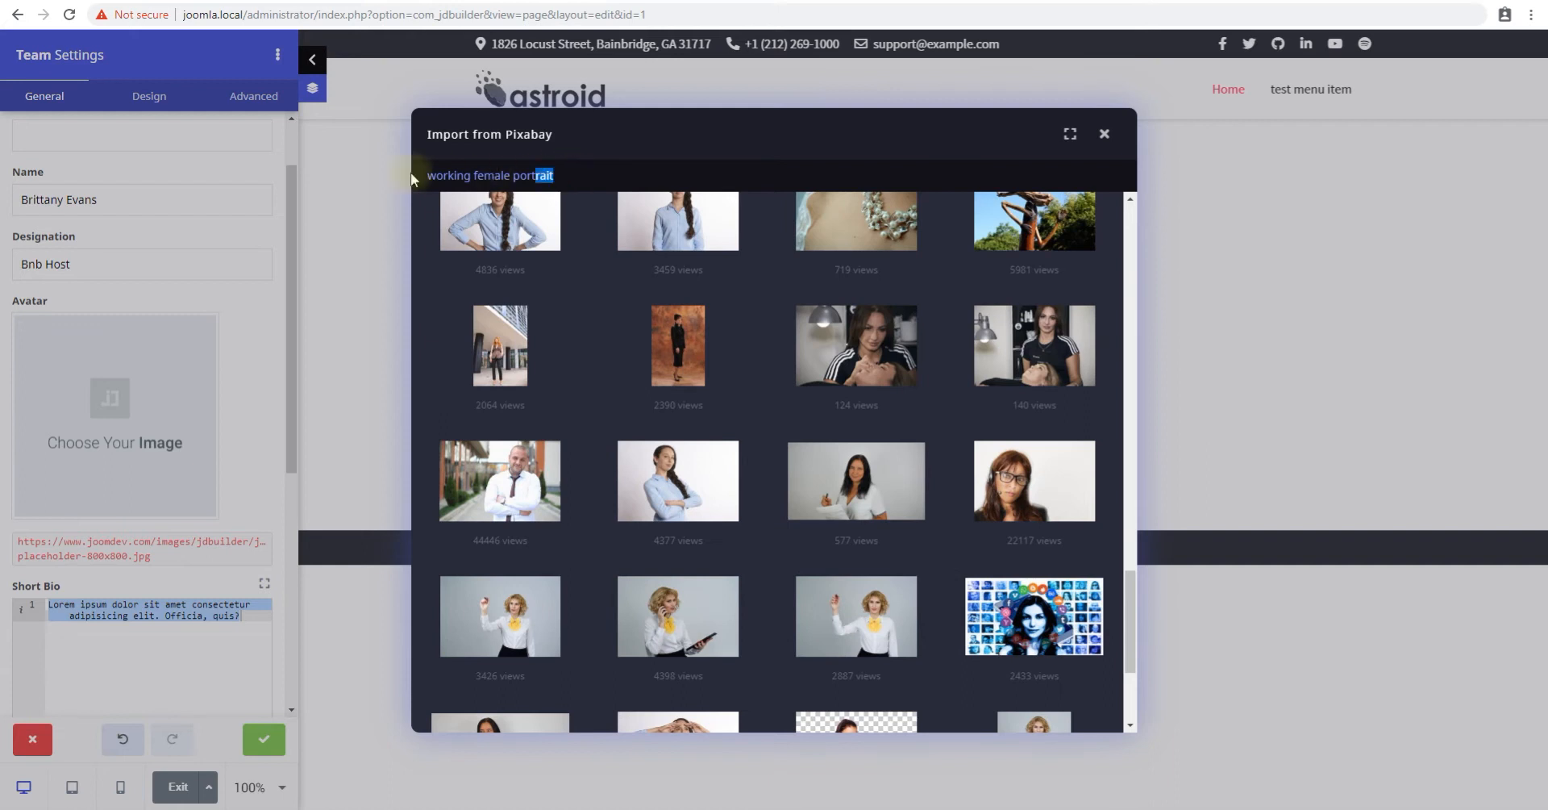
scroll(596, 338, up, 1)
click(464, 175)
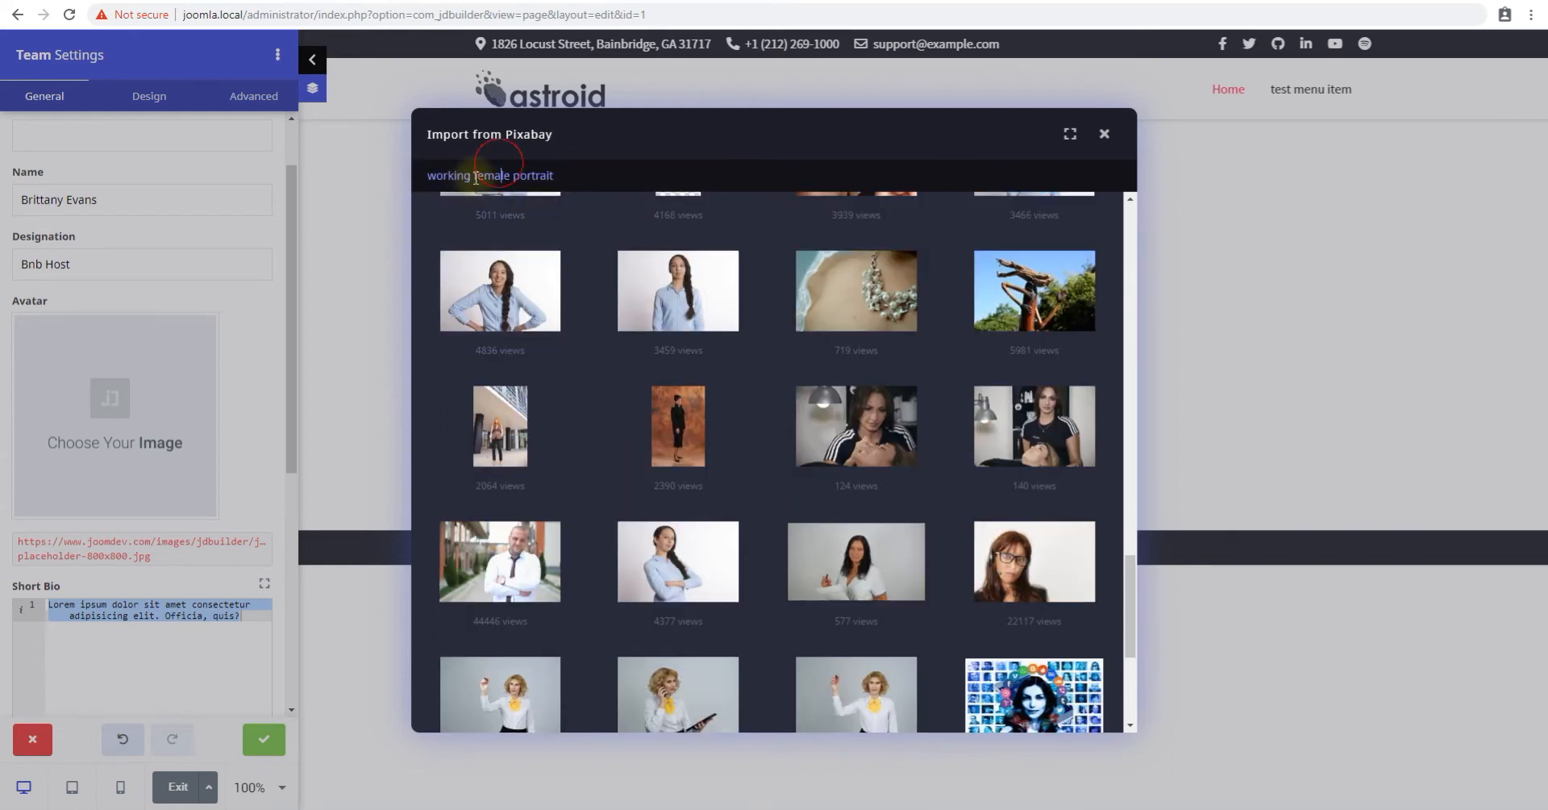
drag(479, 174, 413, 171)
key(BackSpace)
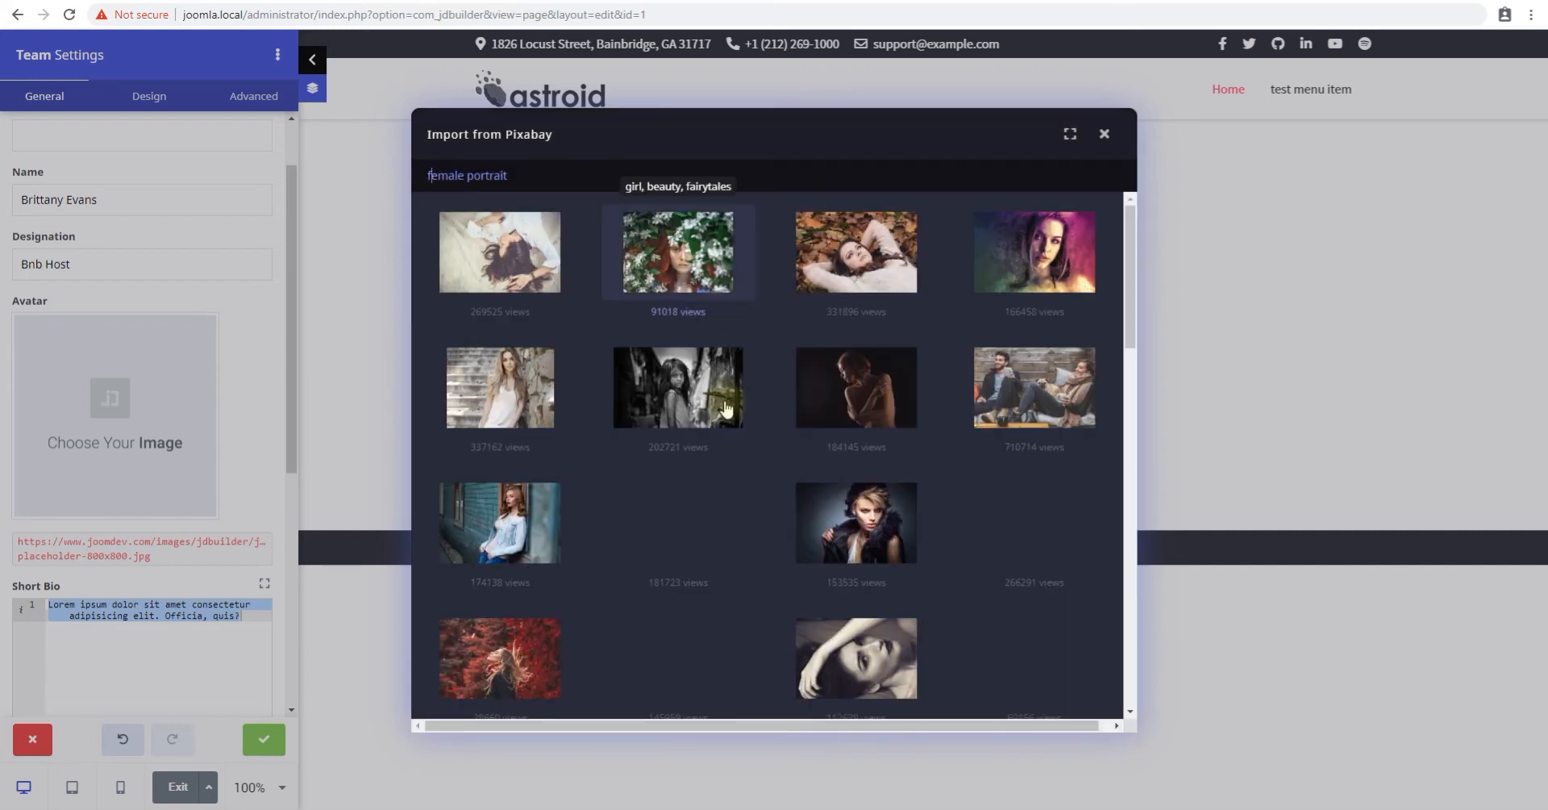
scroll(758, 415, down, 2)
scroll(758, 415, down, 3)
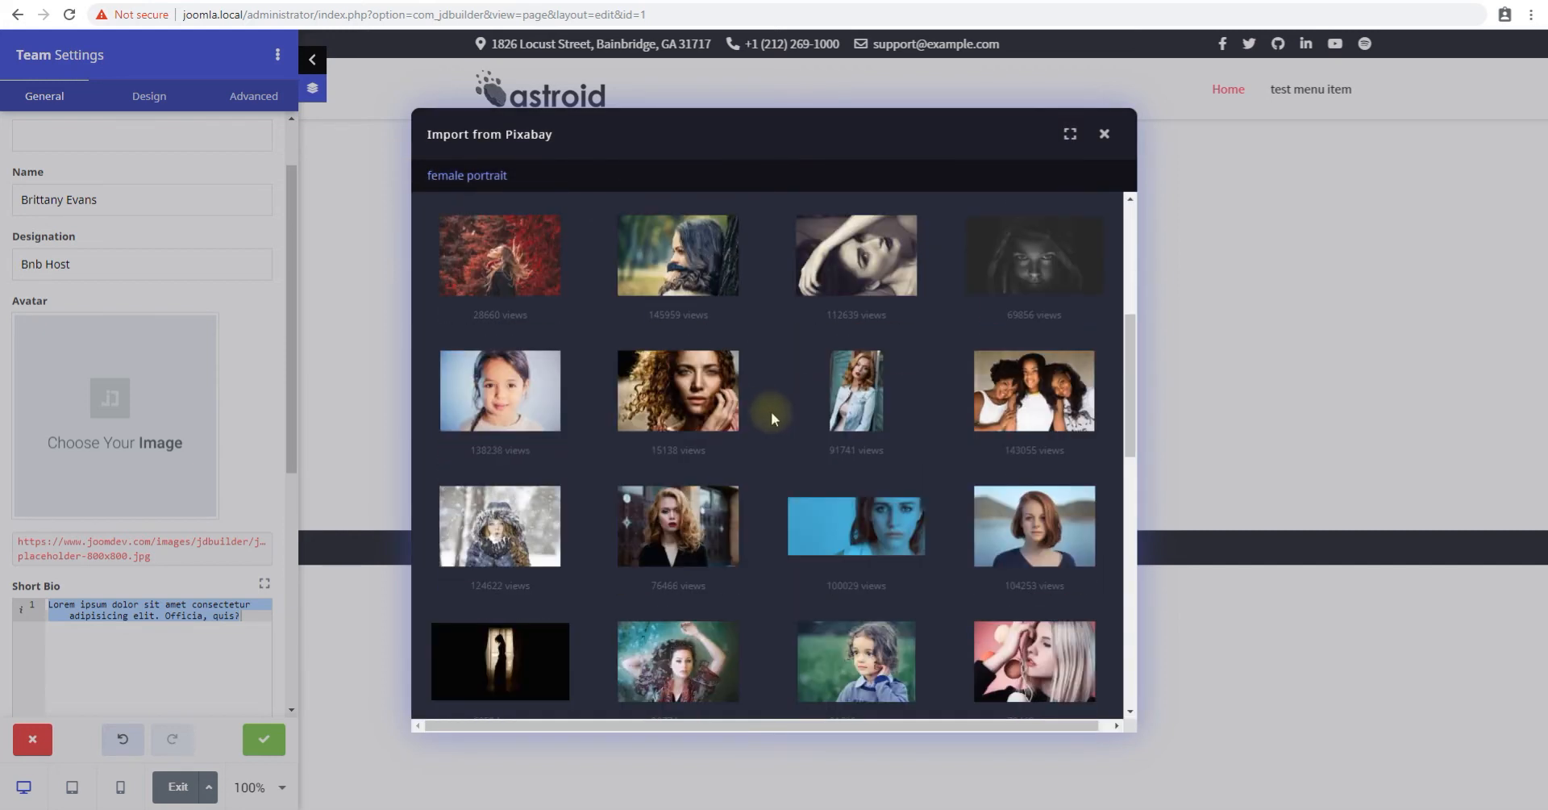
click(857, 389)
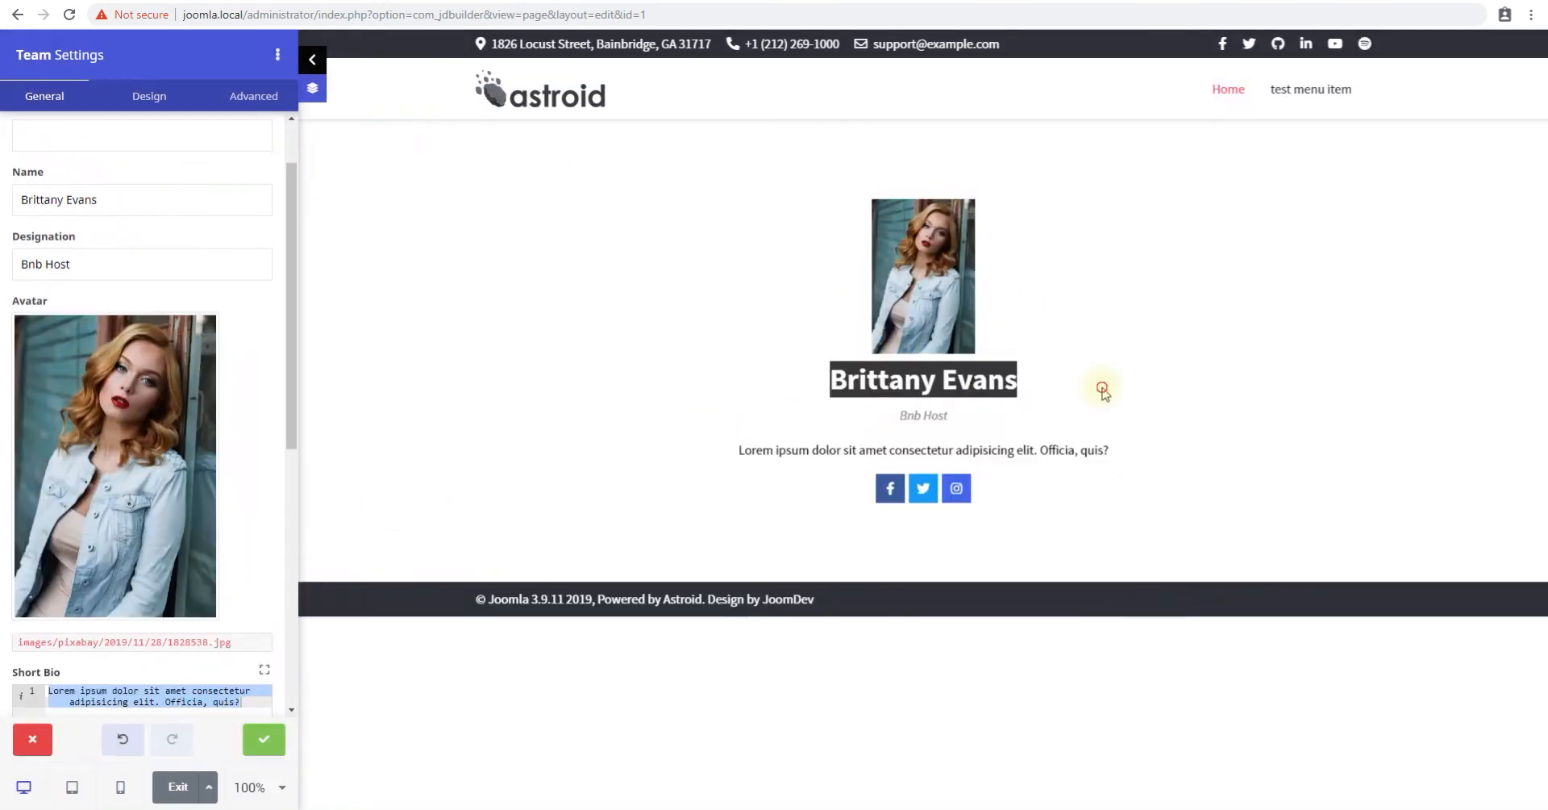
Step: Replace the short bio with a sentence saying the member, by first name, "hosts a AirBnb in Jersey City, New Jersey."
scroll(146, 449, down, 4)
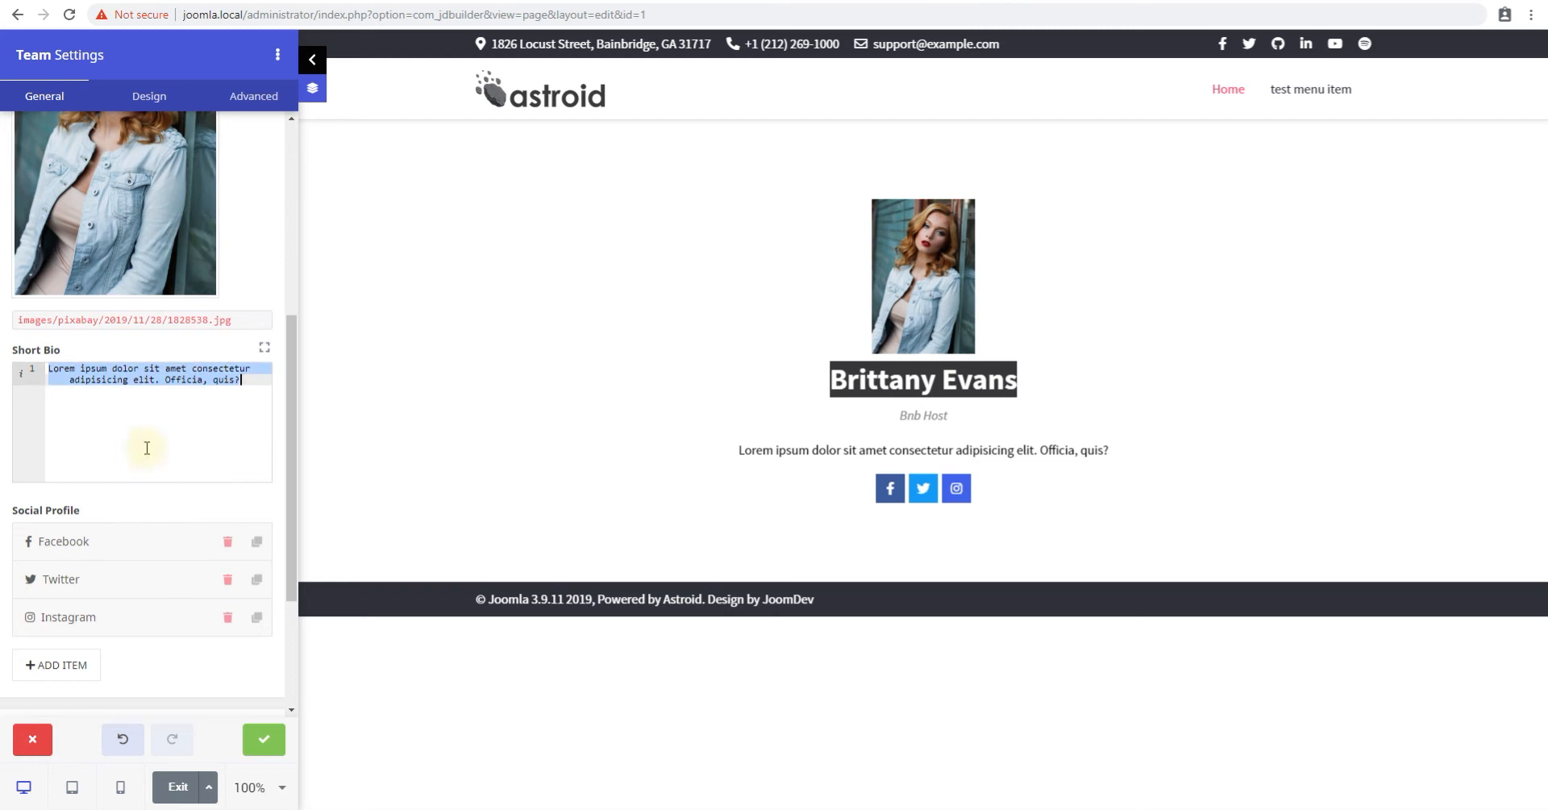
text(Brit)
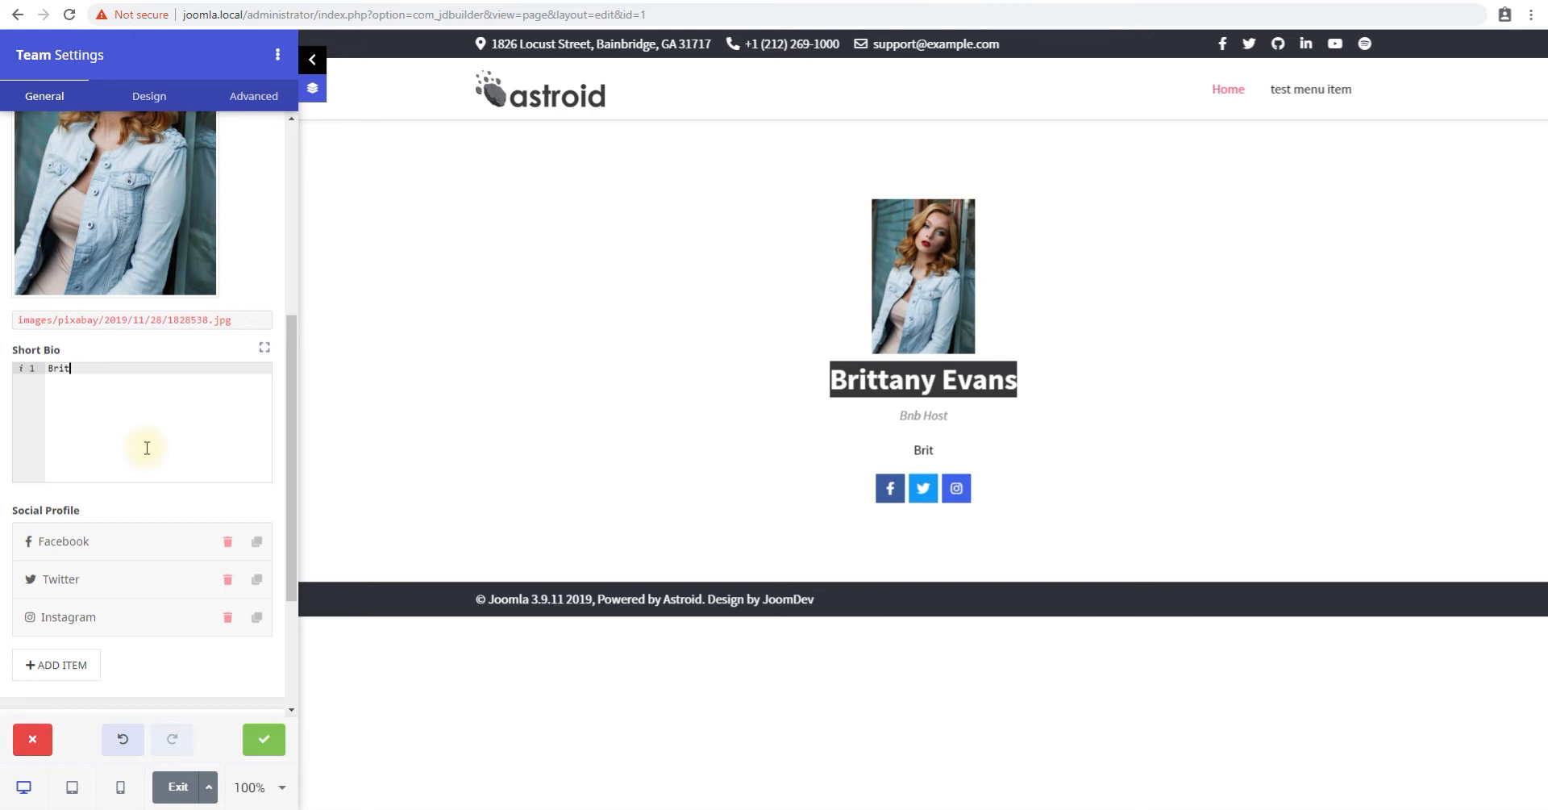
text(tany hosts a AirB)
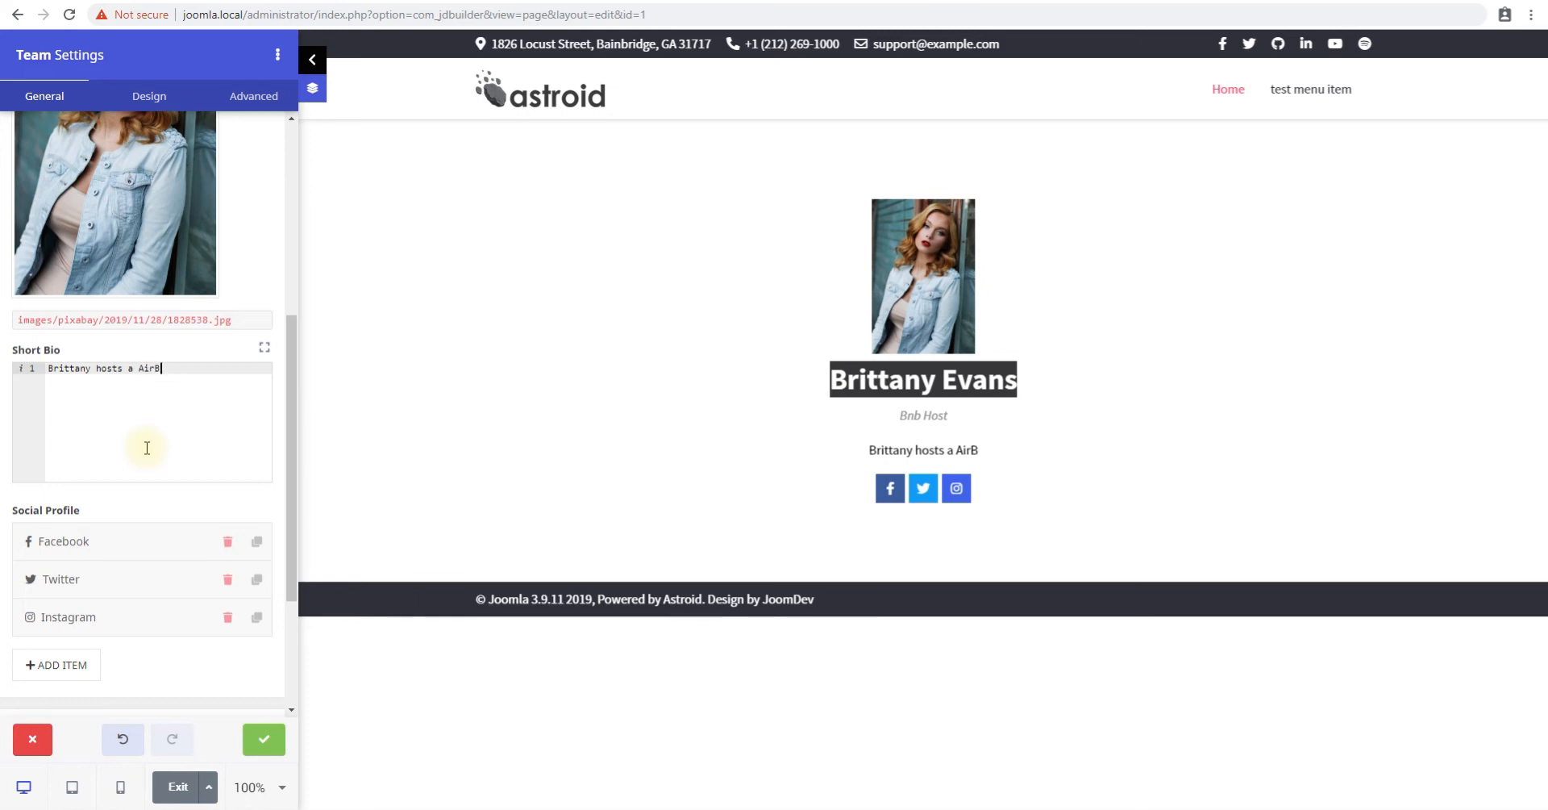
text(nb in Jer)
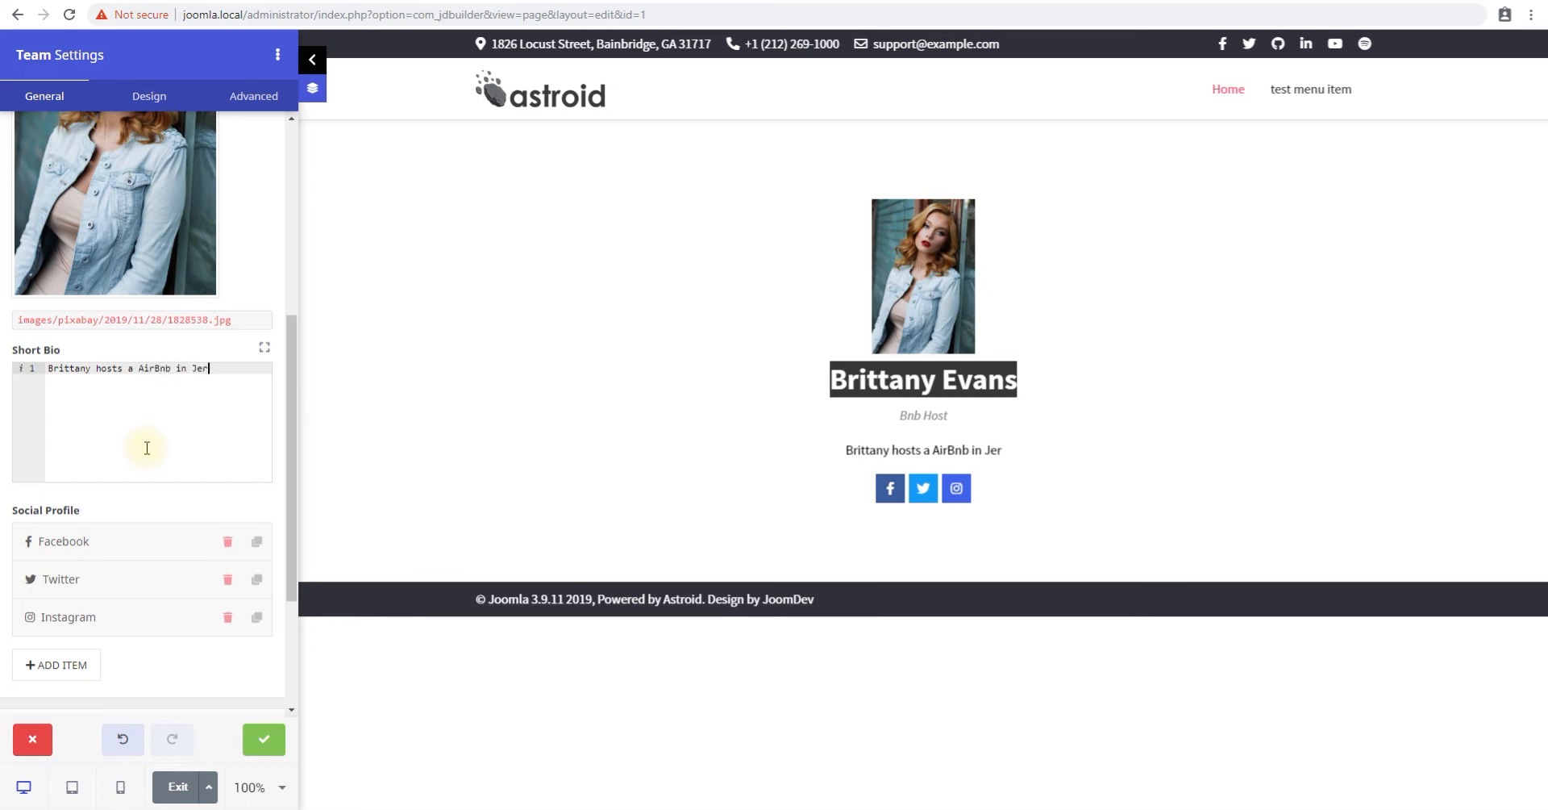
text(sey City)
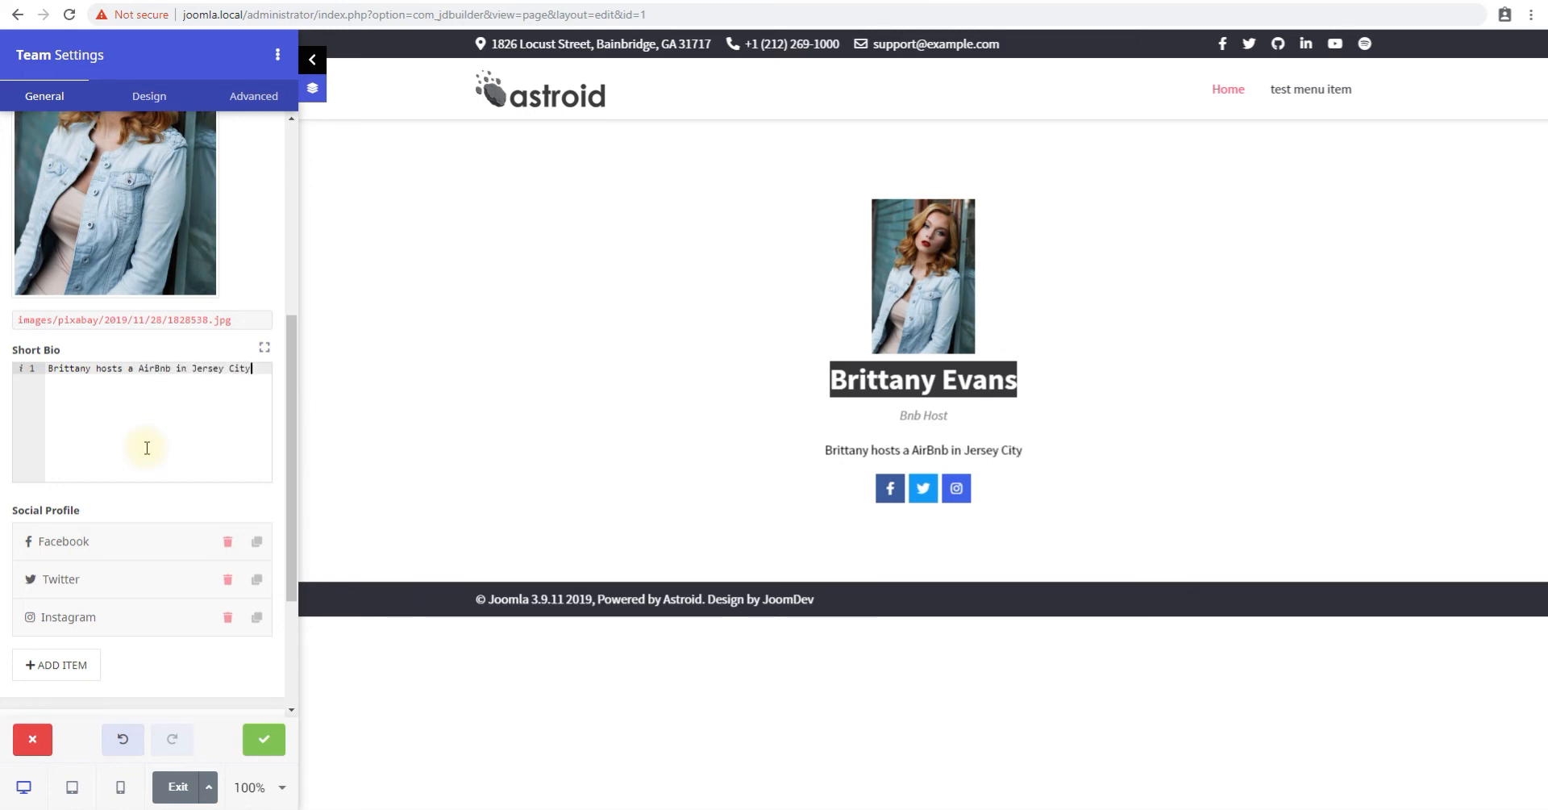
text(, New Jer)
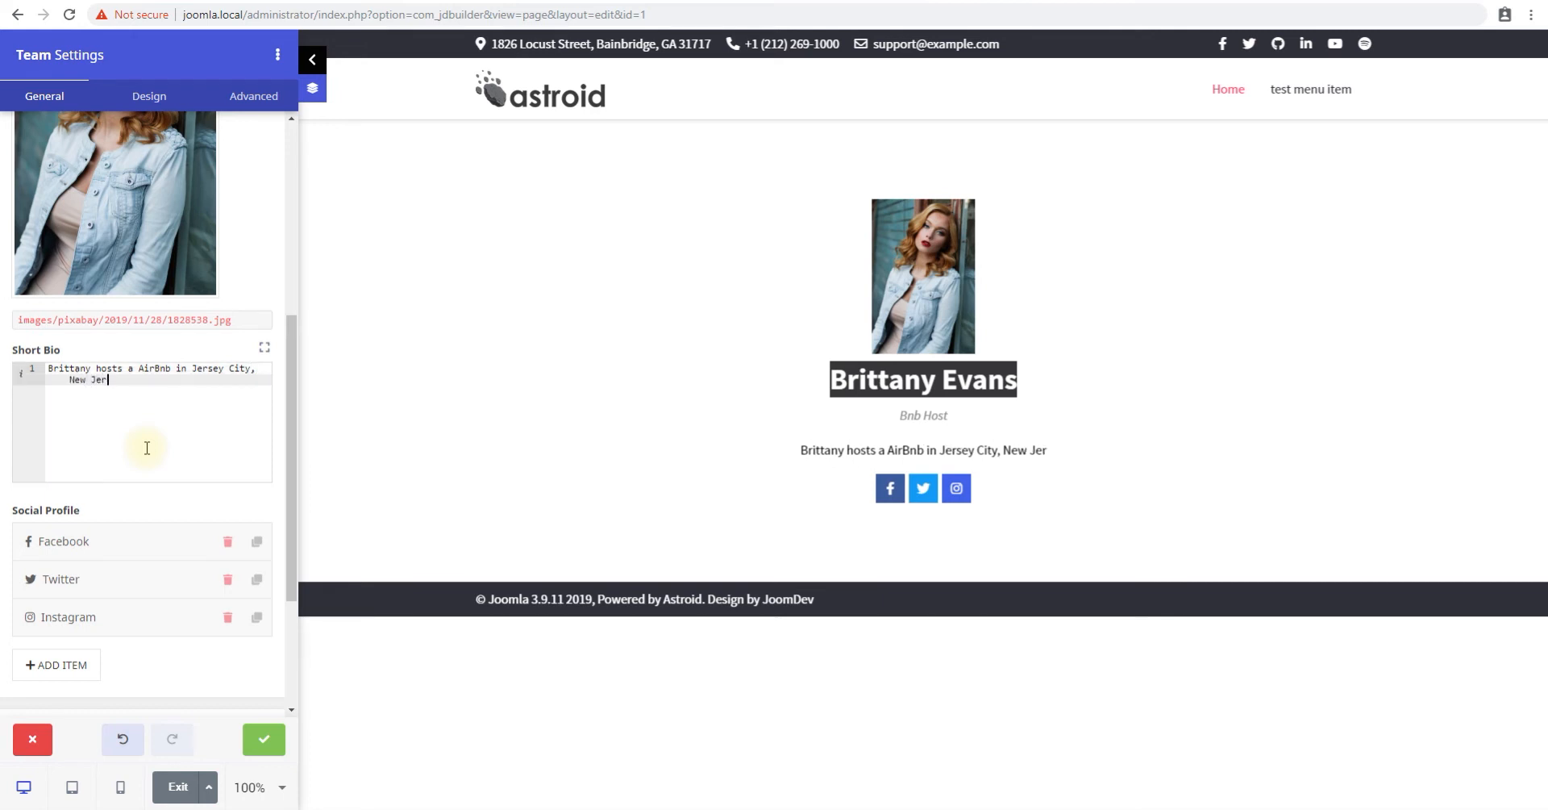
text(sey.)
Step: Add a new social profile item and give it the Airbnb icon, found by searching the icon library for "air"
scroll(170, 446, down, 2)
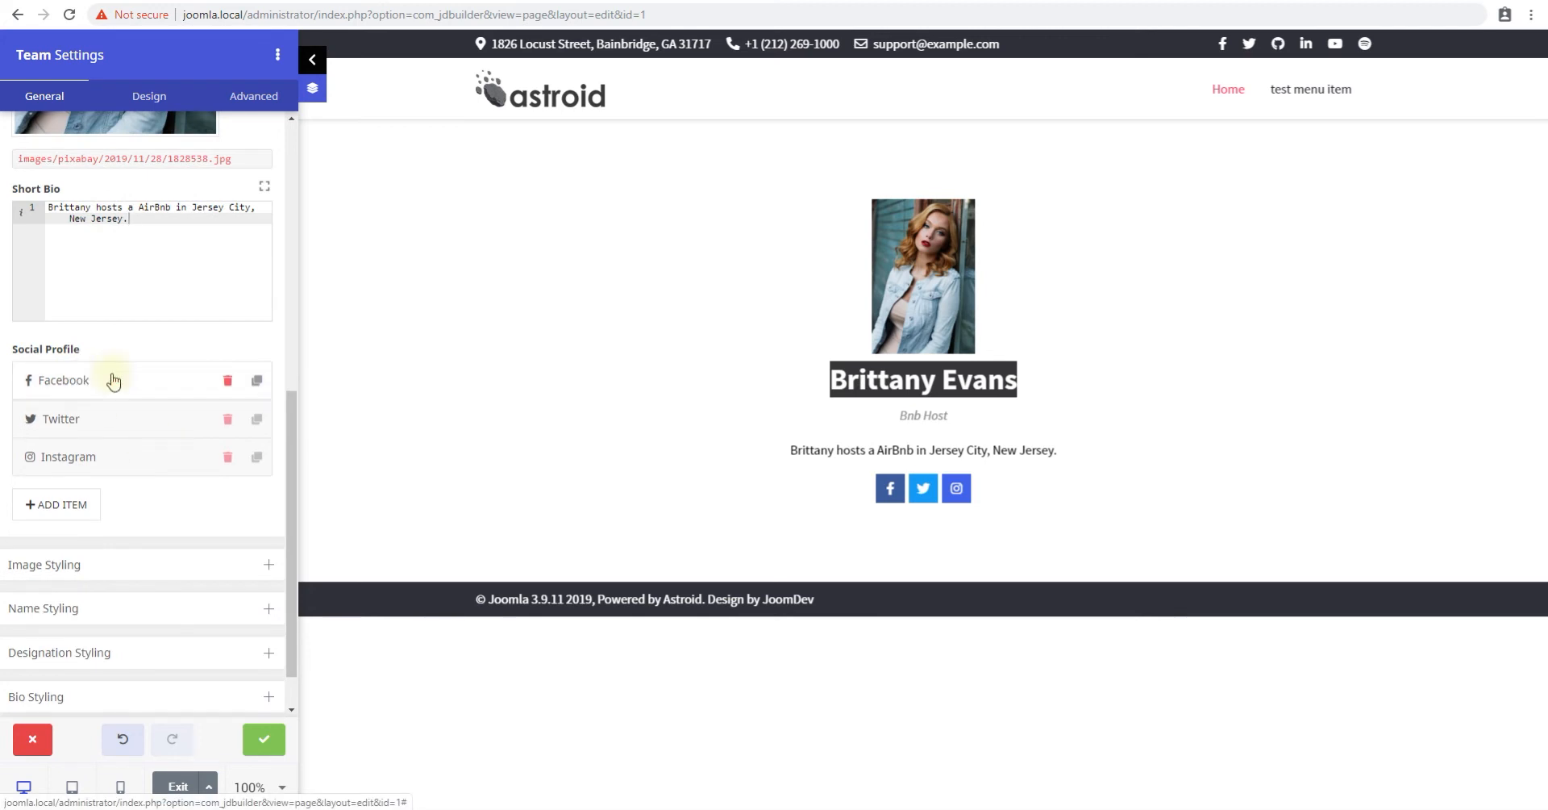
click(95, 379)
click(98, 395)
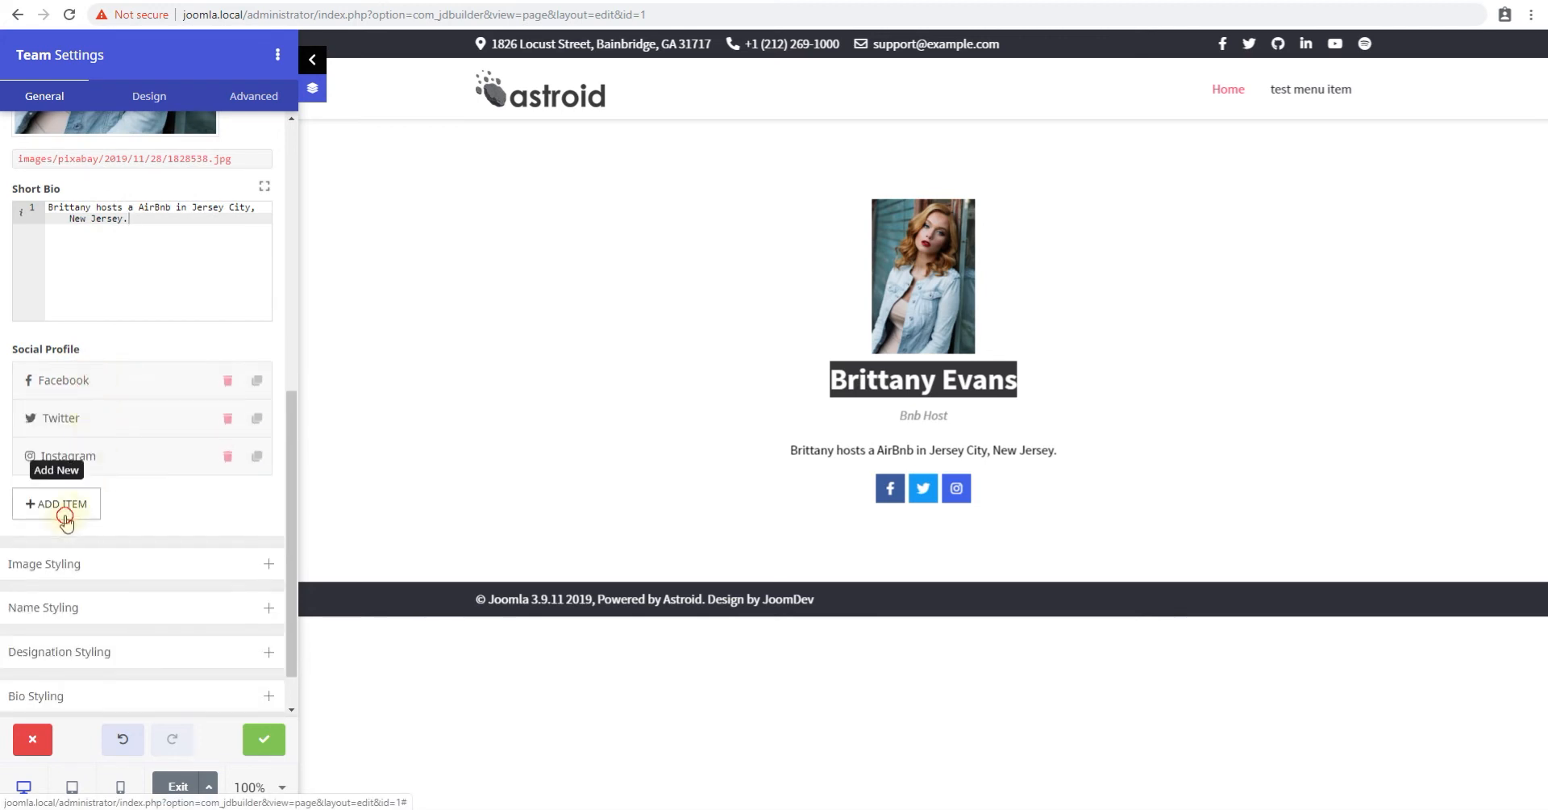
click(62, 506)
click(75, 493)
click(66, 492)
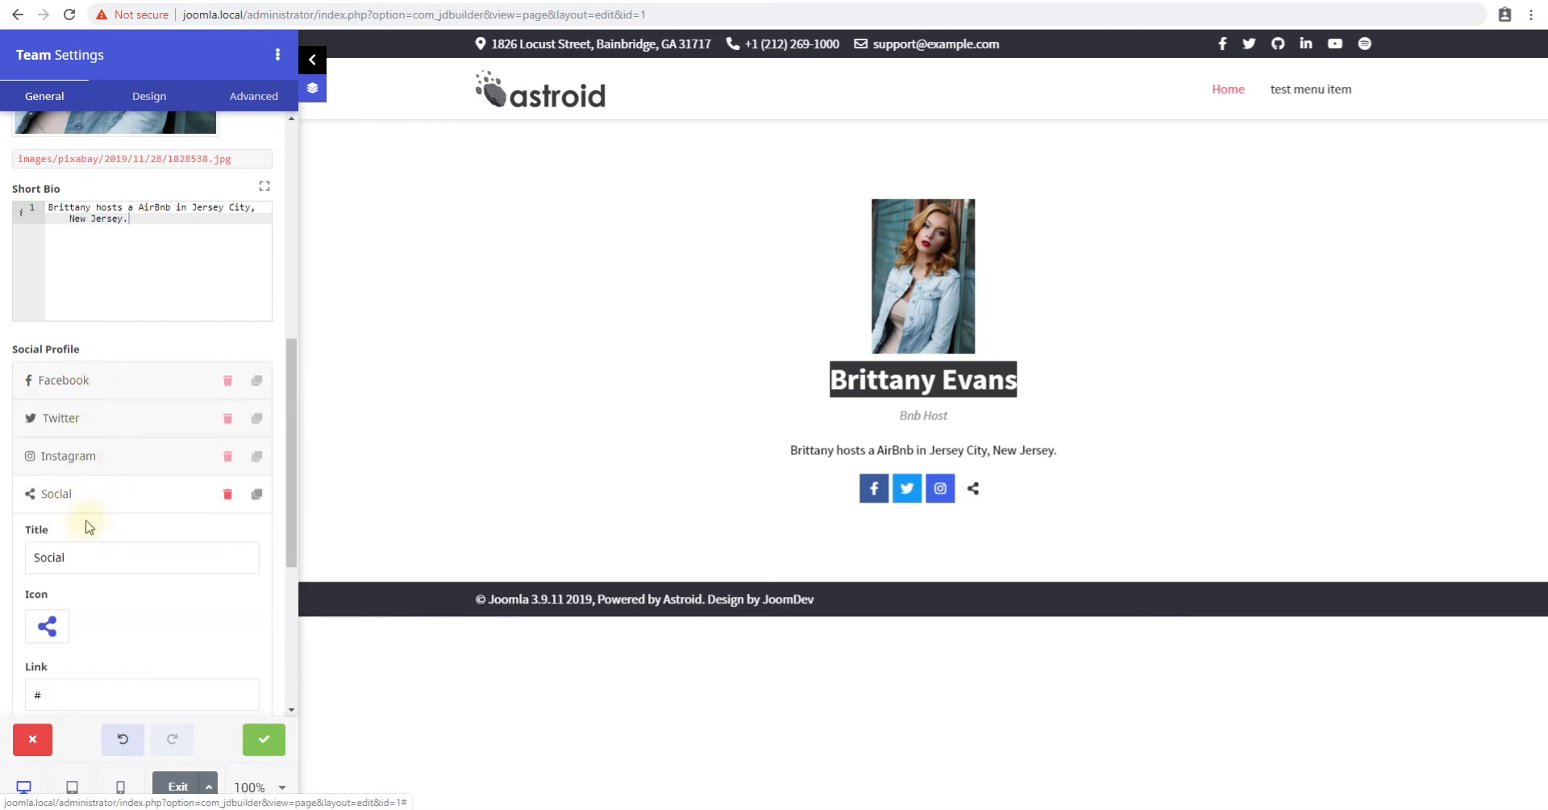
scroll(56, 565, down, 1)
click(44, 540)
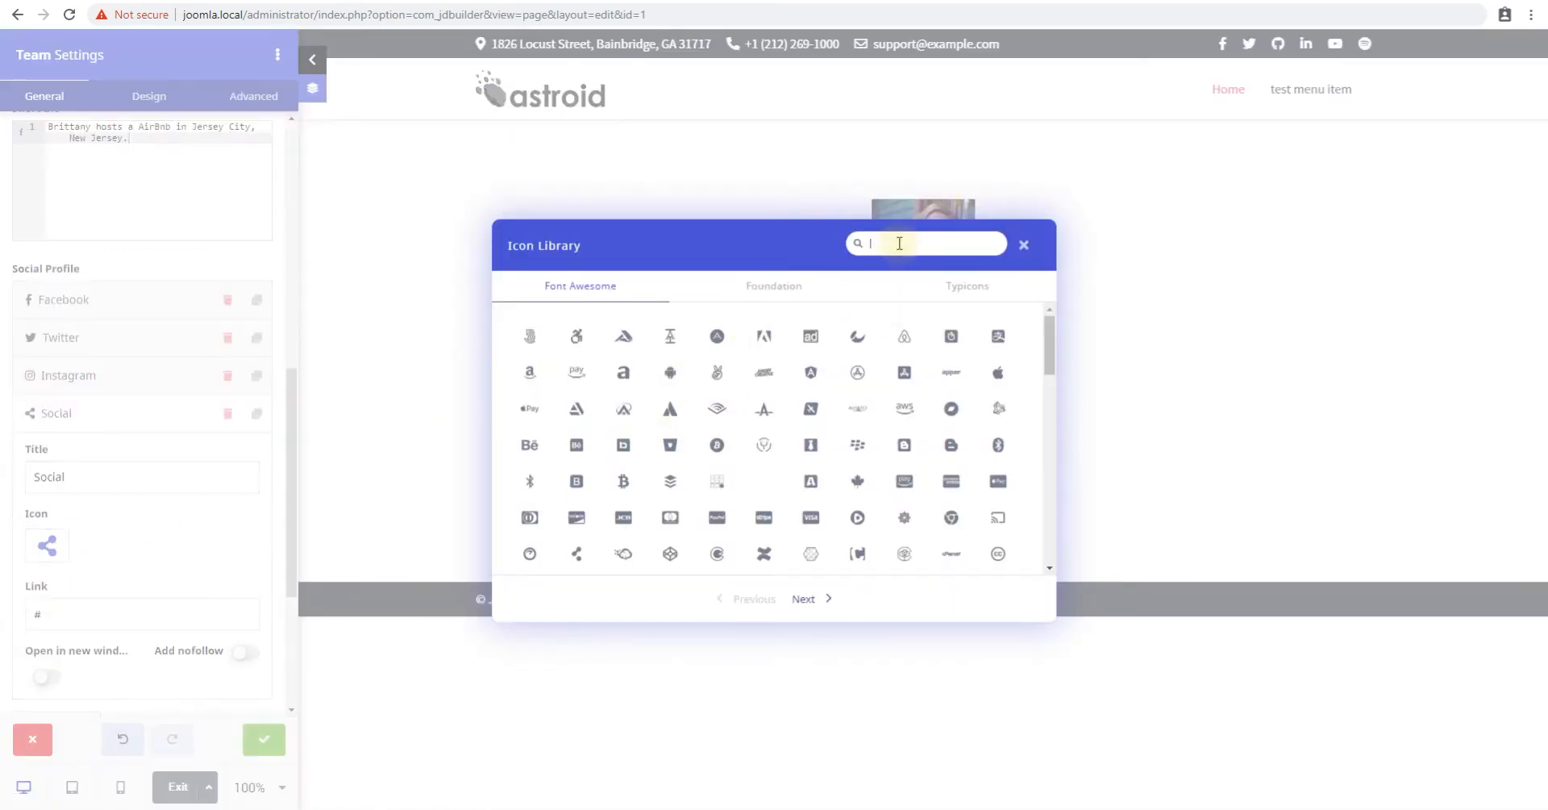
text(air)
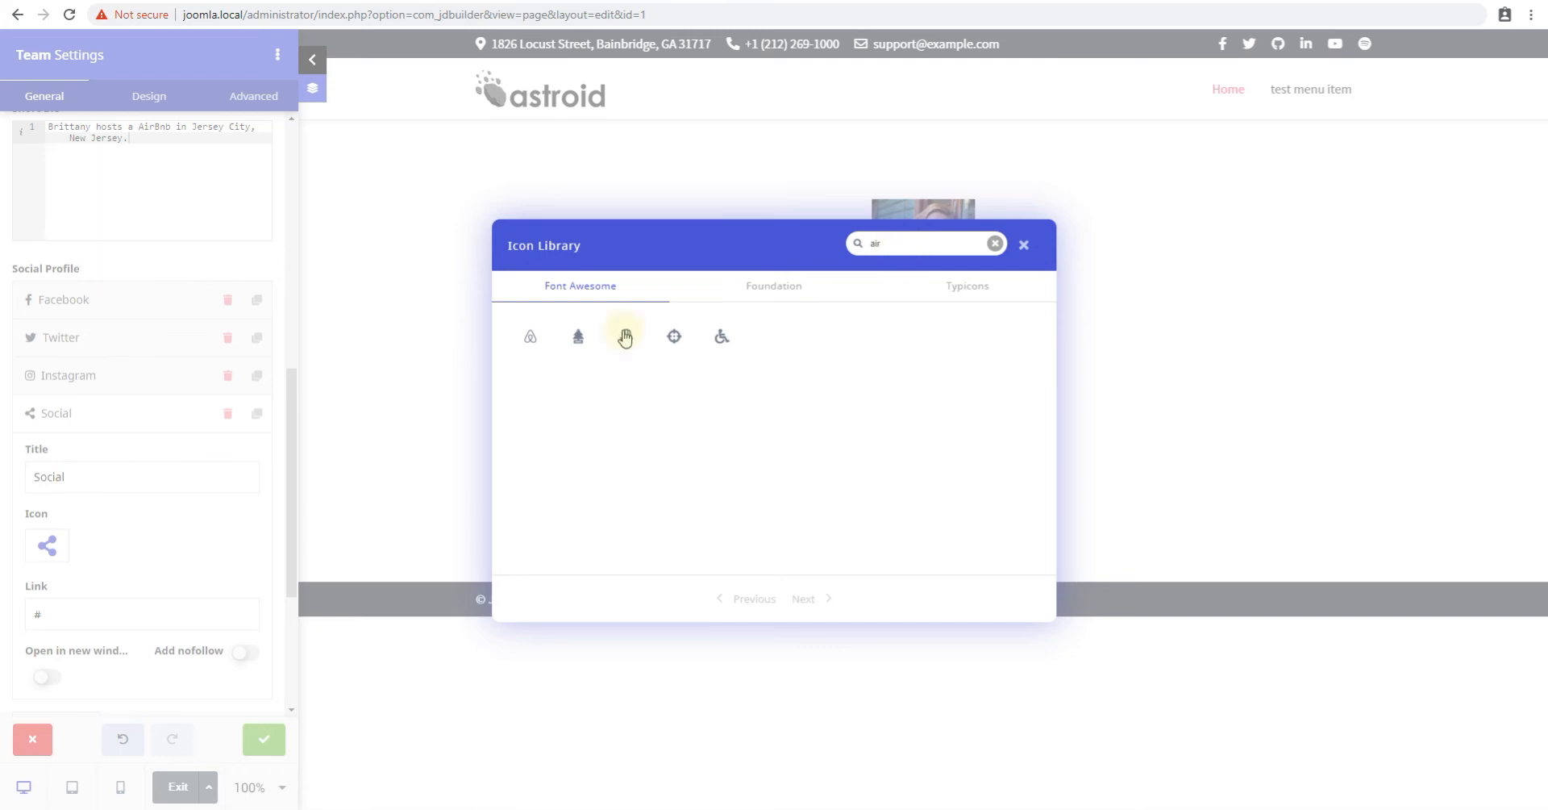
click(528, 334)
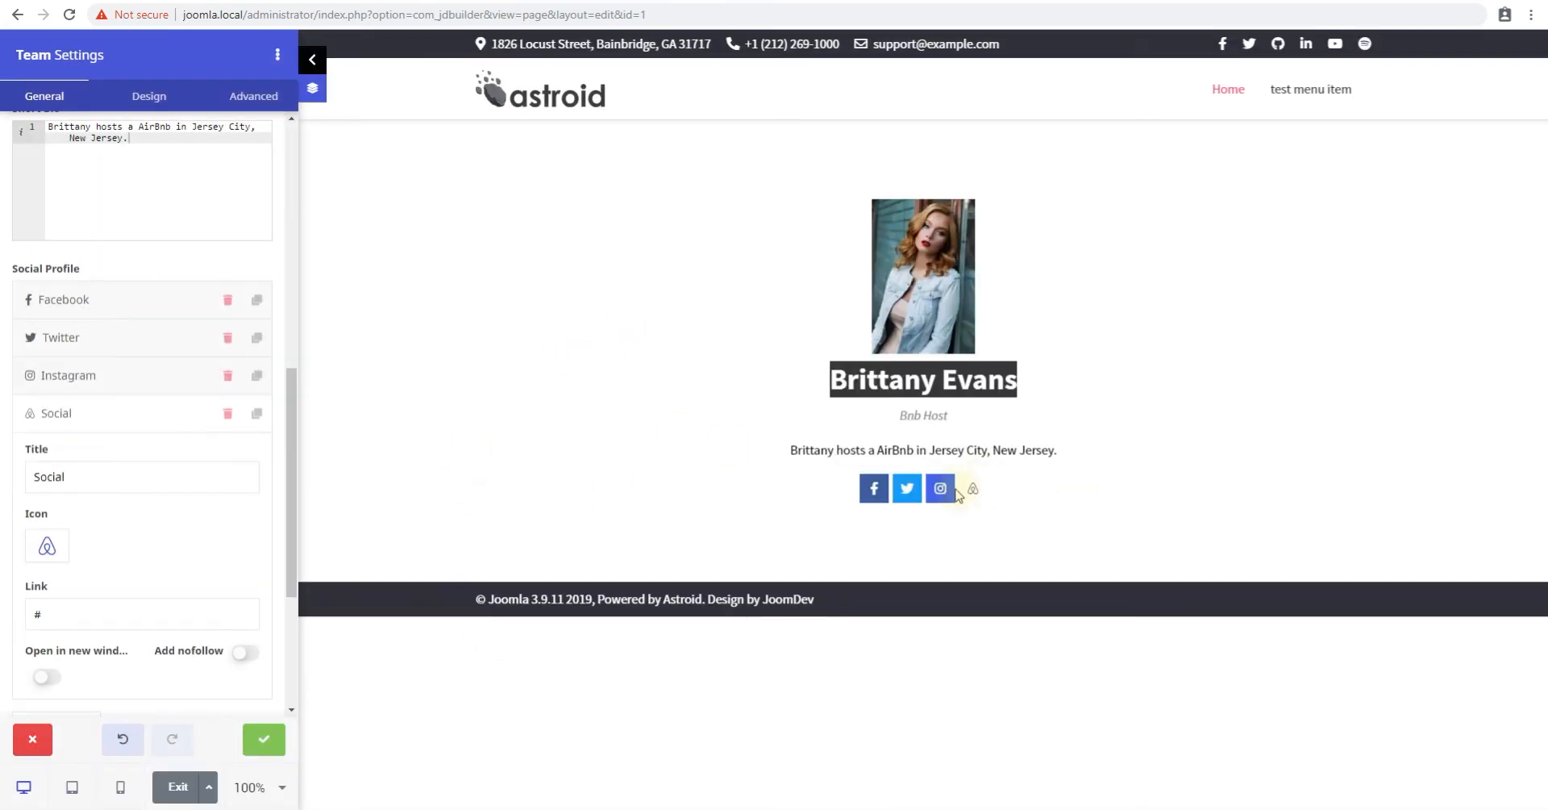
click(96, 421)
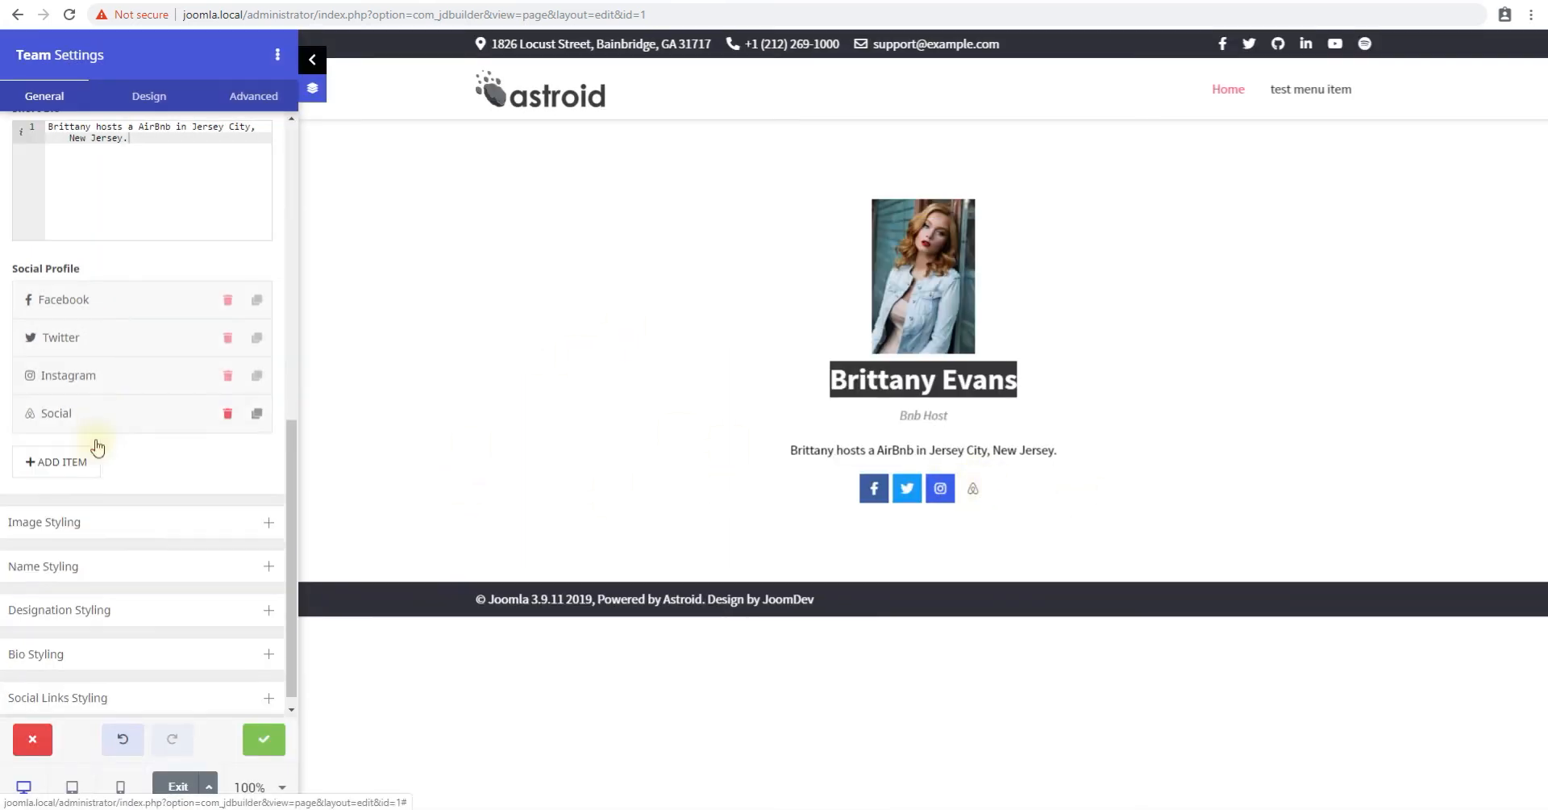
Step: Add another social profile item with the solid YouTube play icon and title it "Youtube"
click(76, 460)
click(85, 466)
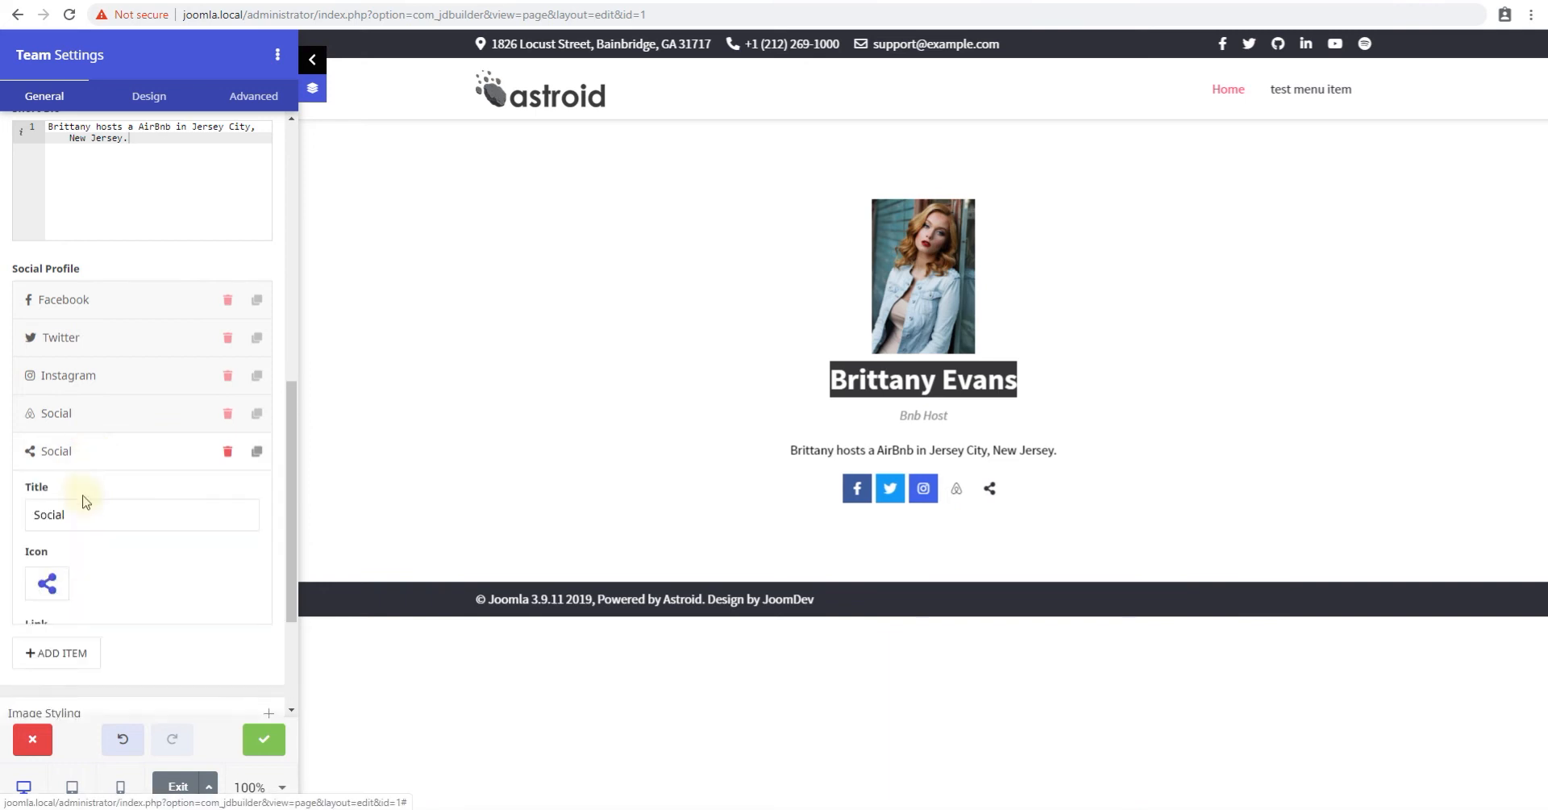
click(47, 582)
click(885, 243)
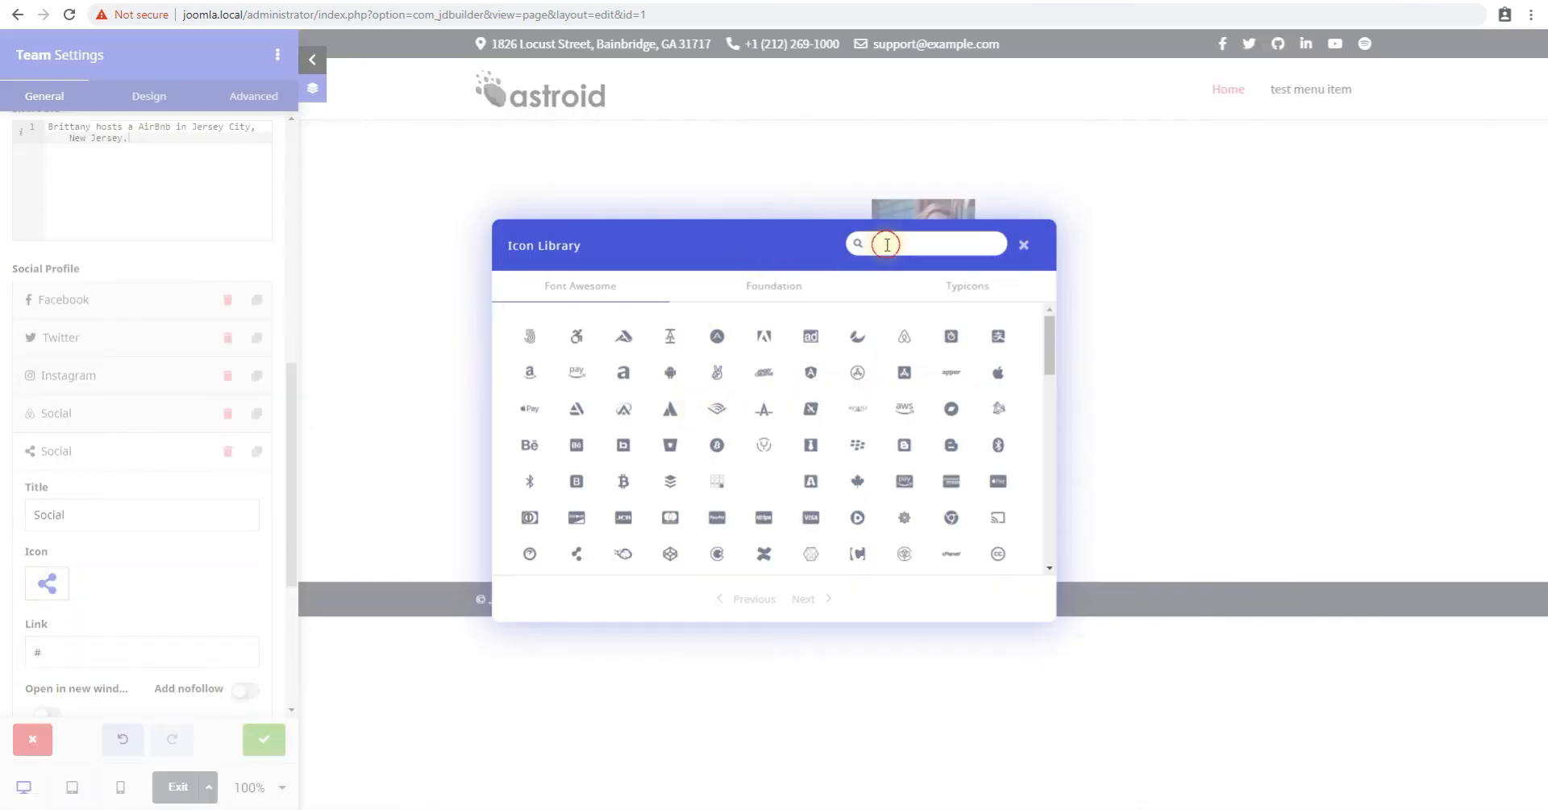
text(youtube)
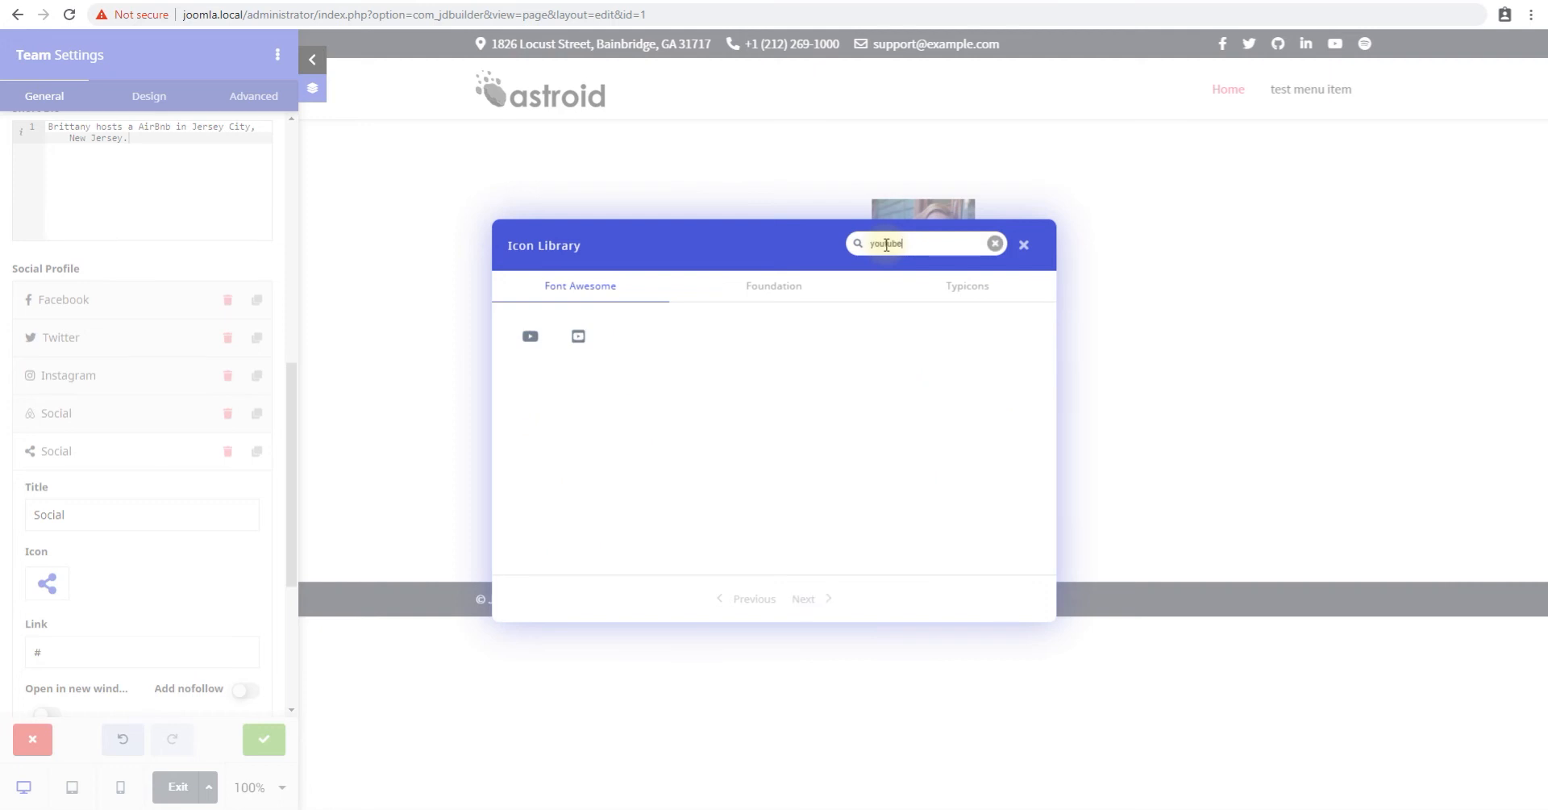
click(529, 336)
click(65, 523)
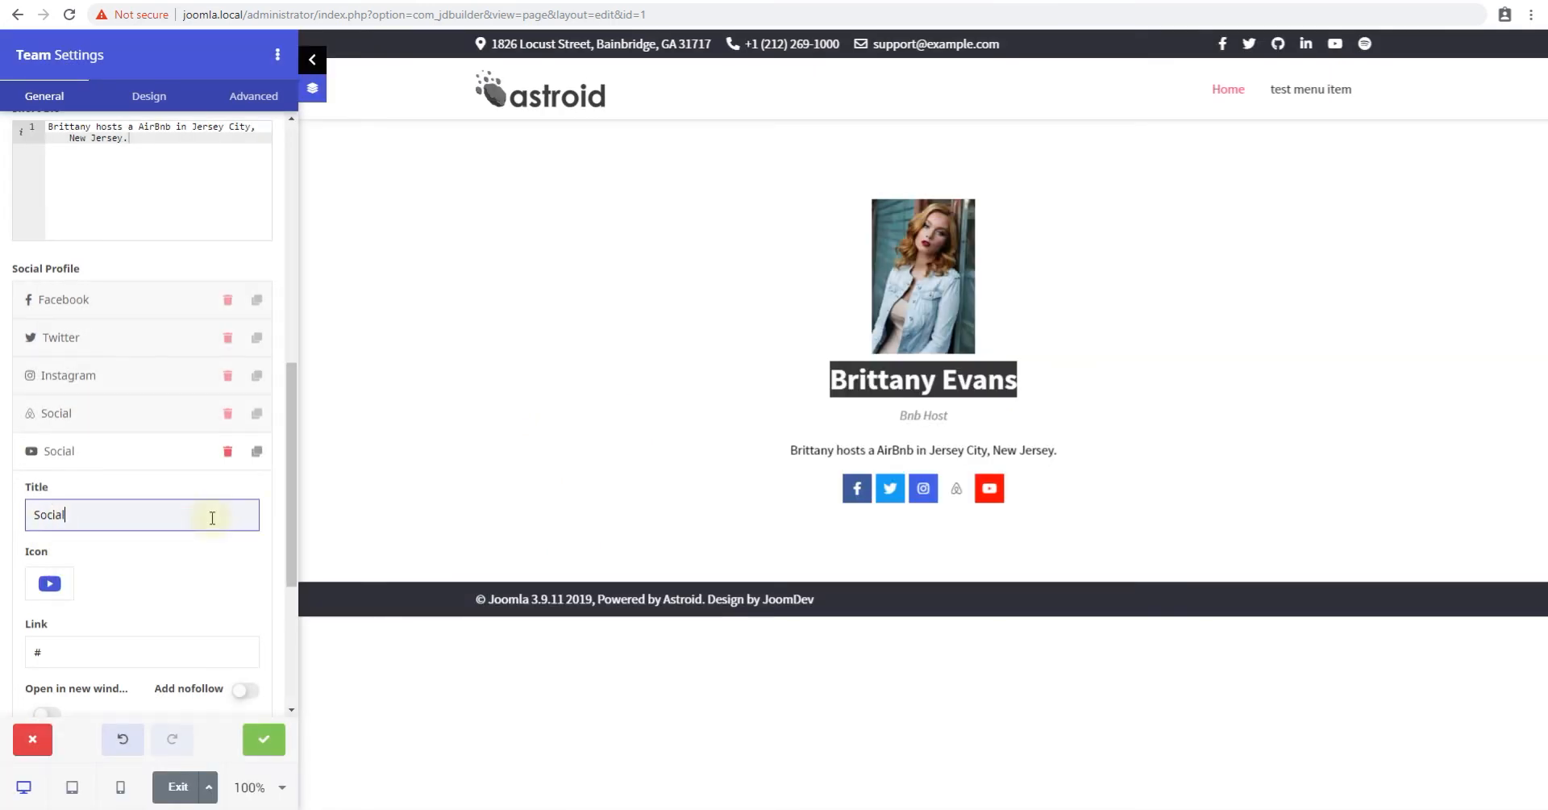
text(Youtube)
click(101, 446)
Step: Retitle the social profile that has the Airbnb icon to "Airbnb"
click(97, 411)
double_click(113, 476)
text(Airbnb)
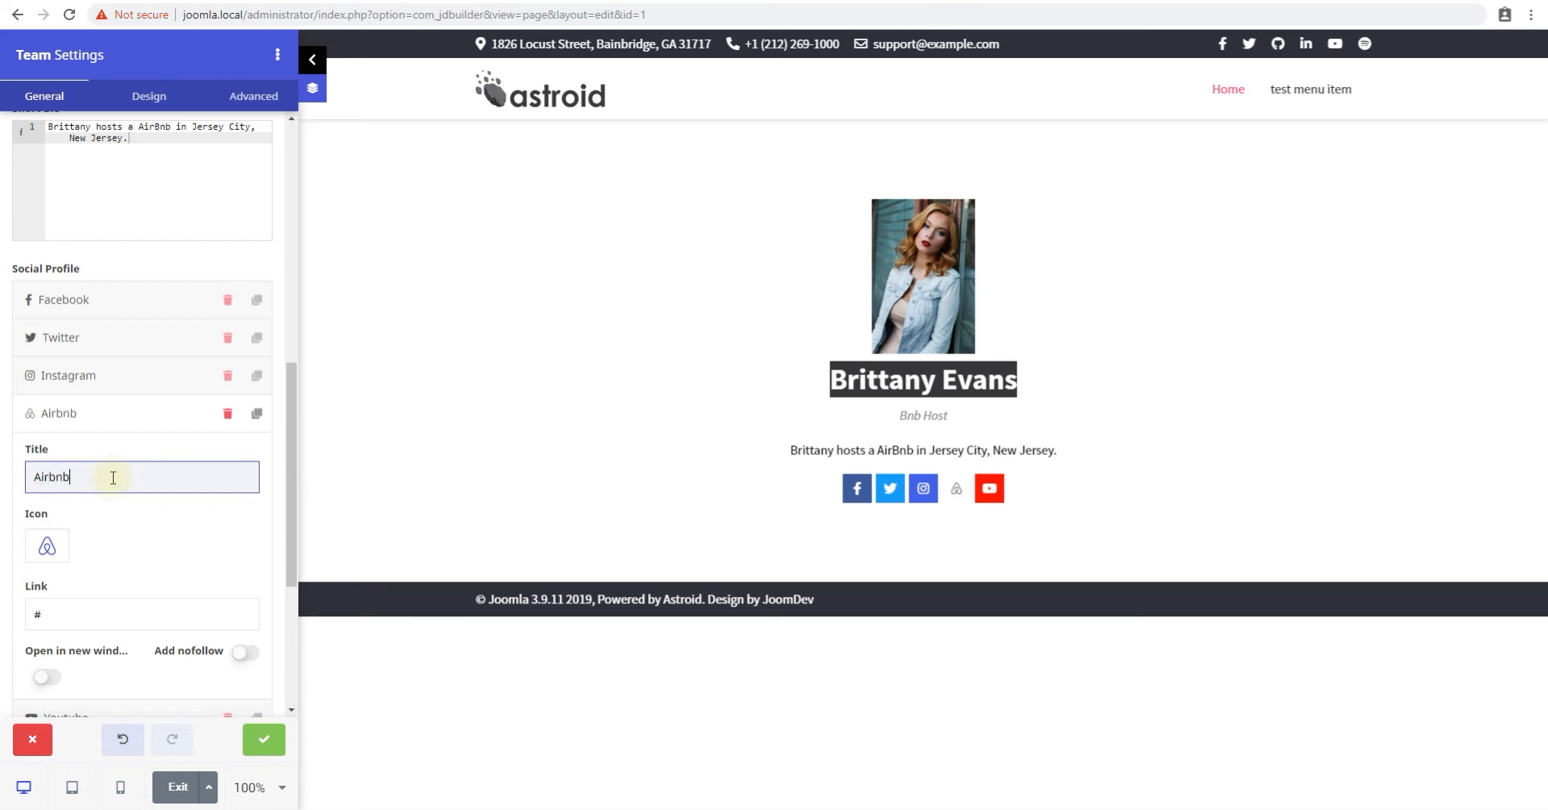
double_click(108, 440)
Step: Reorder the social profiles so that Airbnb and Youtube sit between Twitter and Instagram, with Airbnb first
scroll(138, 436, down, 3)
scroll(121, 484, up, 7)
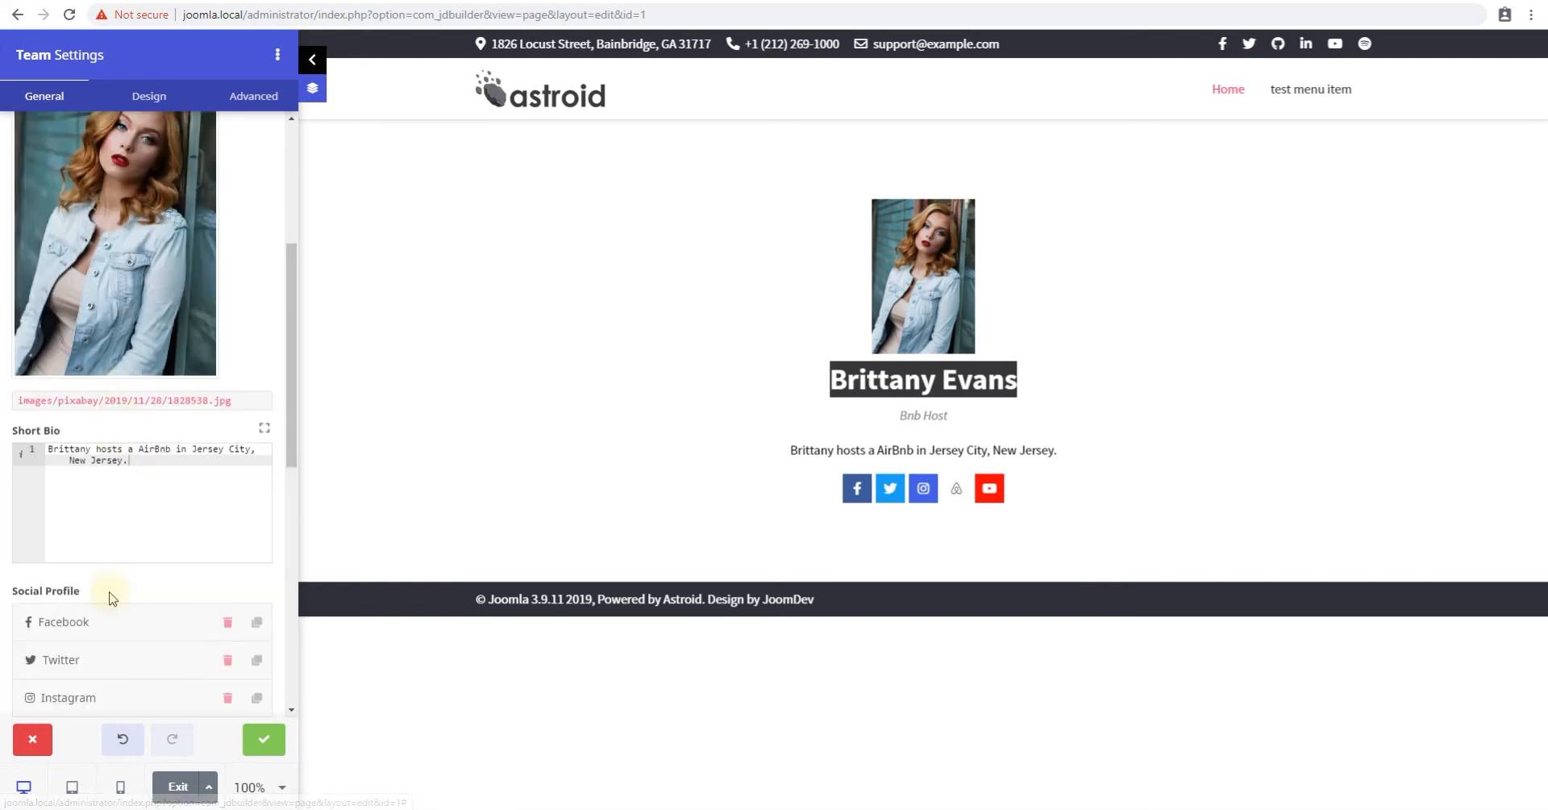
scroll(106, 540, down, 4)
click(89, 407)
scroll(97, 451, up, 4)
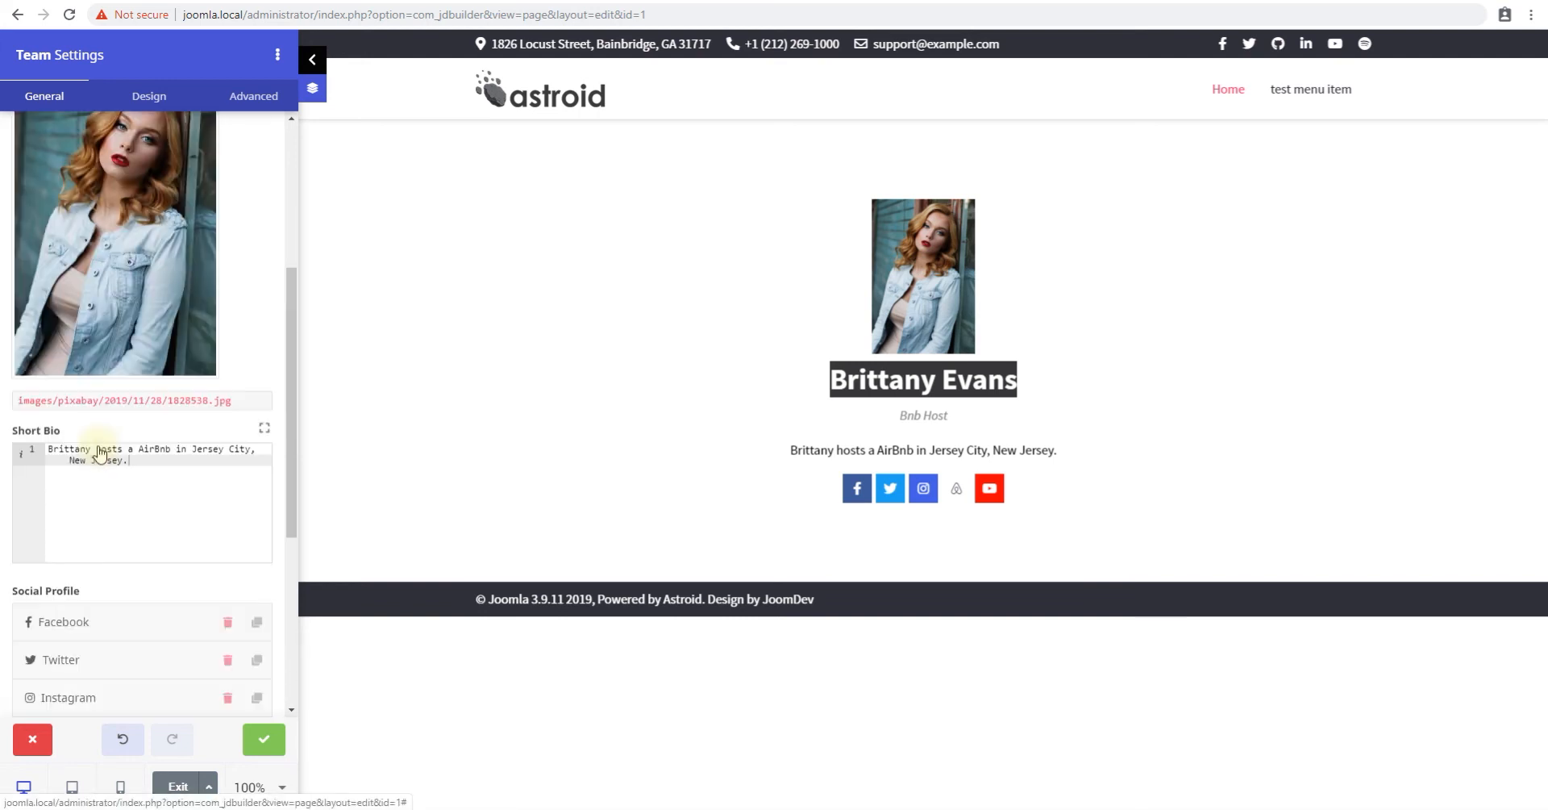
scroll(98, 446, down, 3)
drag(103, 543, 97, 453)
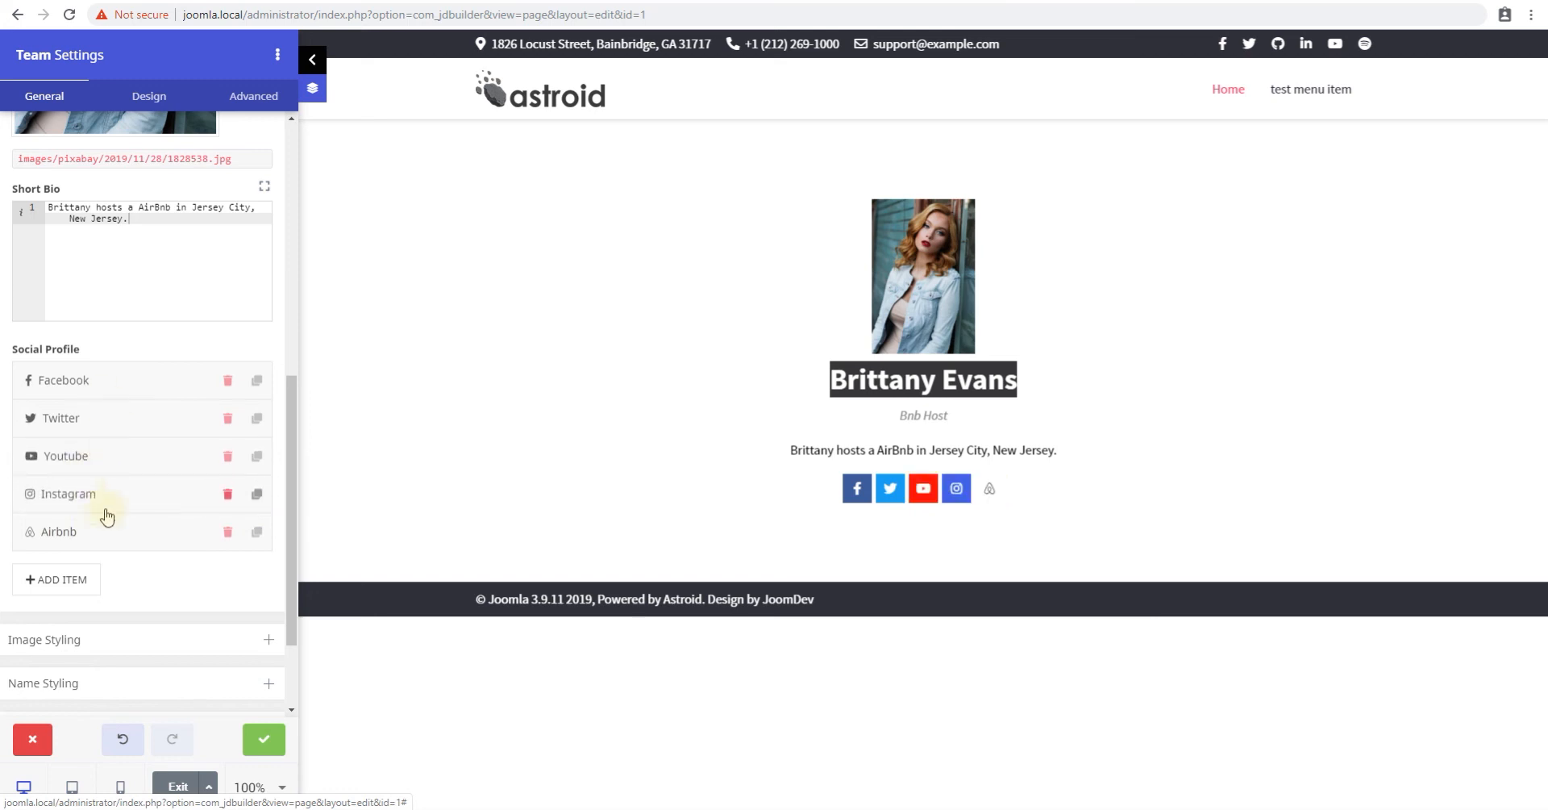
drag(94, 519, 100, 454)
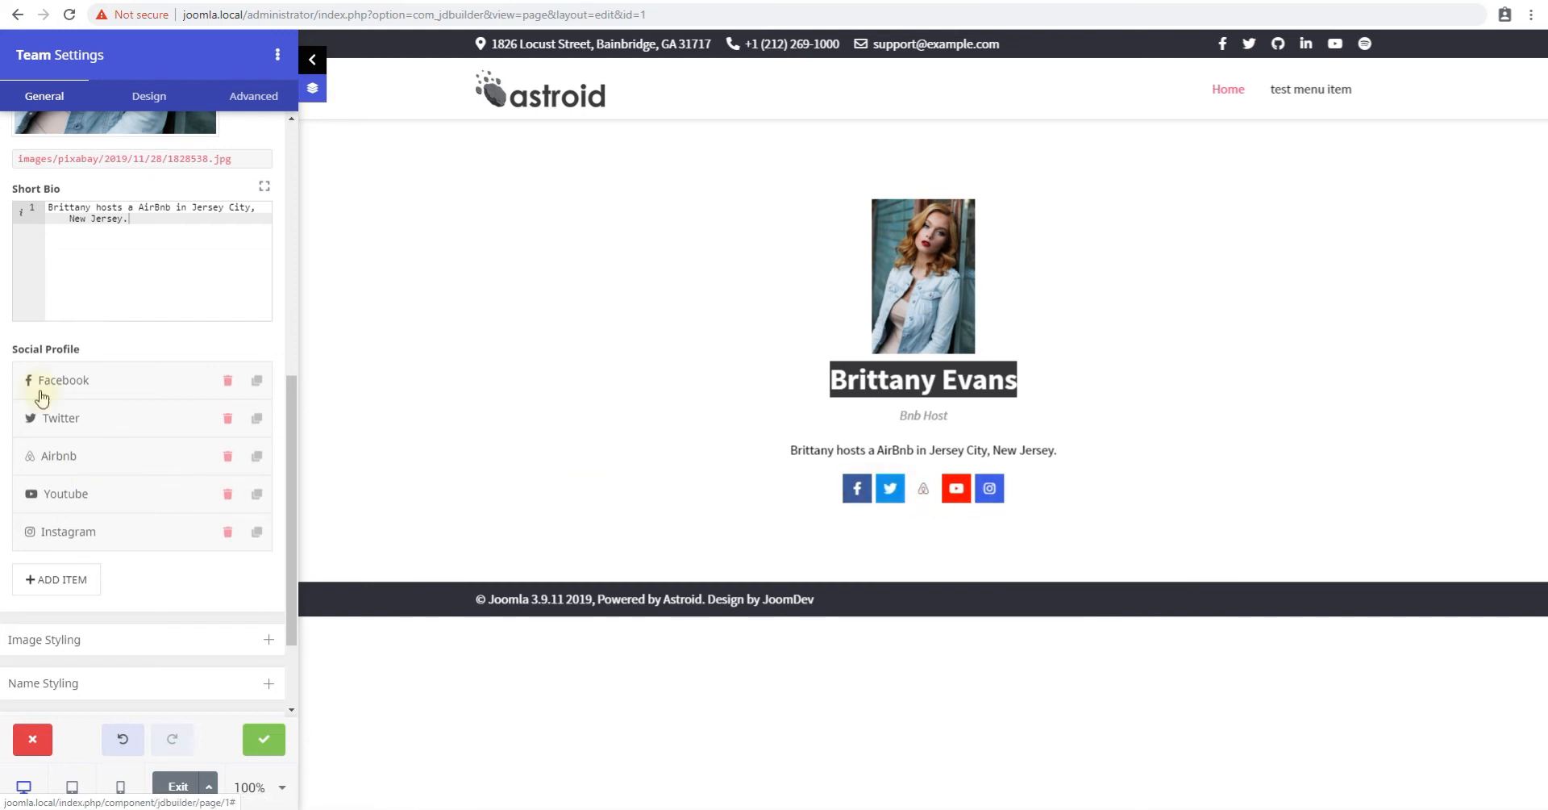
Step: Set the avatar's width to 150 px in the image styling settings
scroll(141, 379, up, 3)
scroll(137, 363, up, 4)
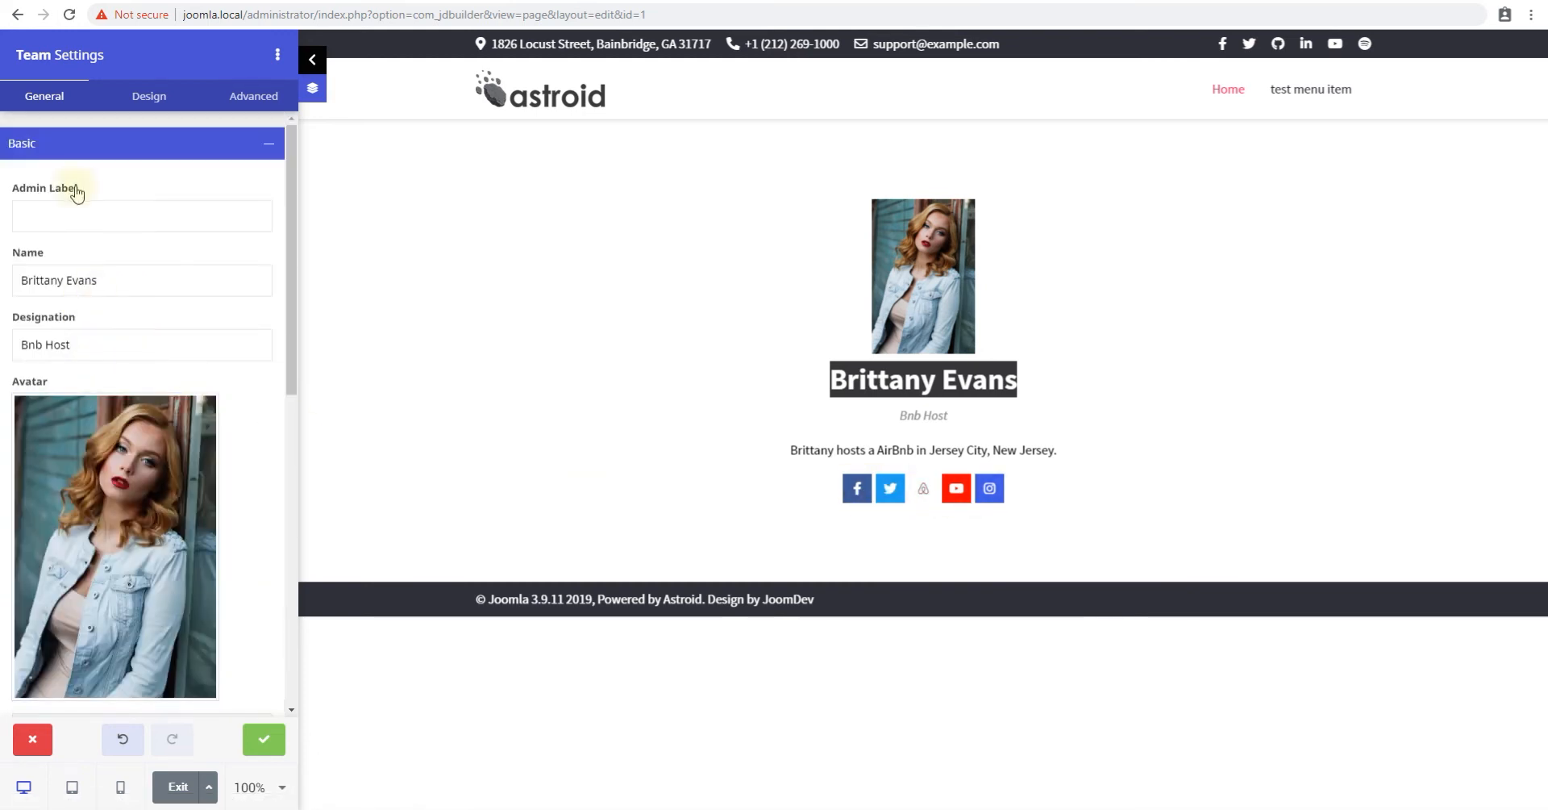
click(71, 148)
click(87, 189)
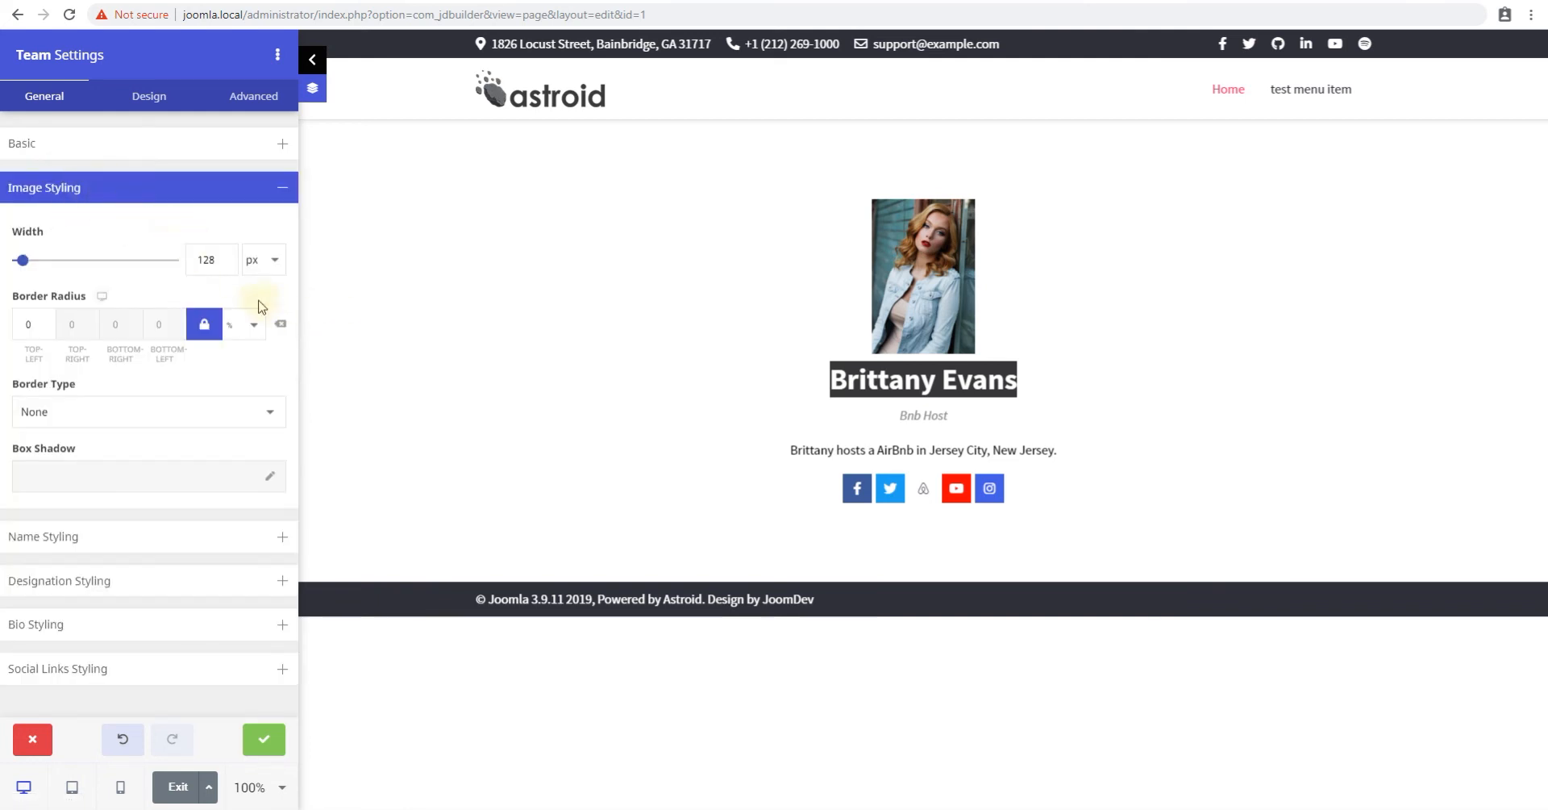
click(836, 376)
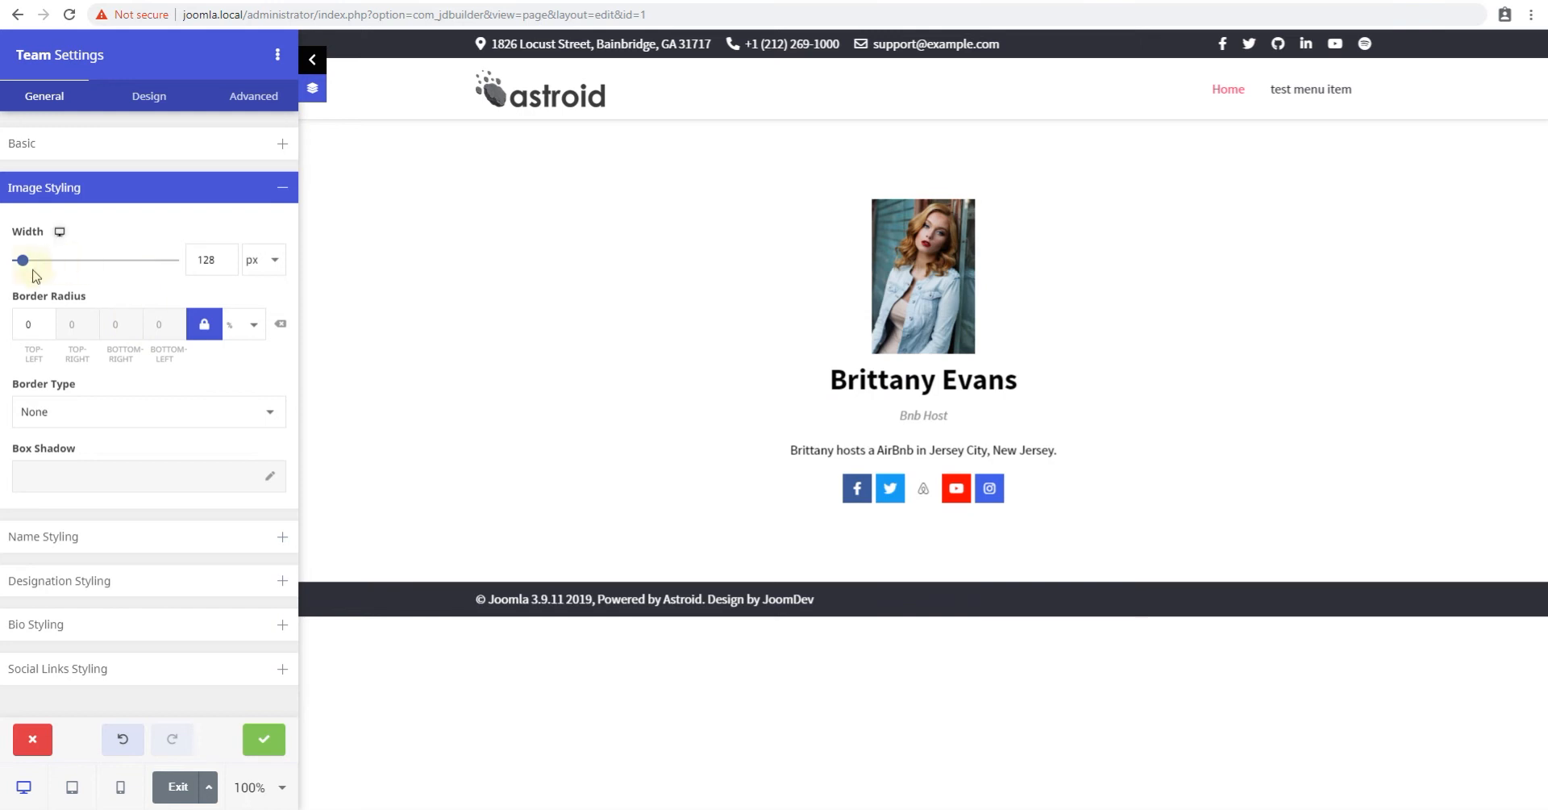
mouse_move(20, 261)
mouse_down()
mouse_move(51, 259)
mouse_move(26, 261)
mouse_up()
click(219, 261)
key(ctrl+a)
text(150)
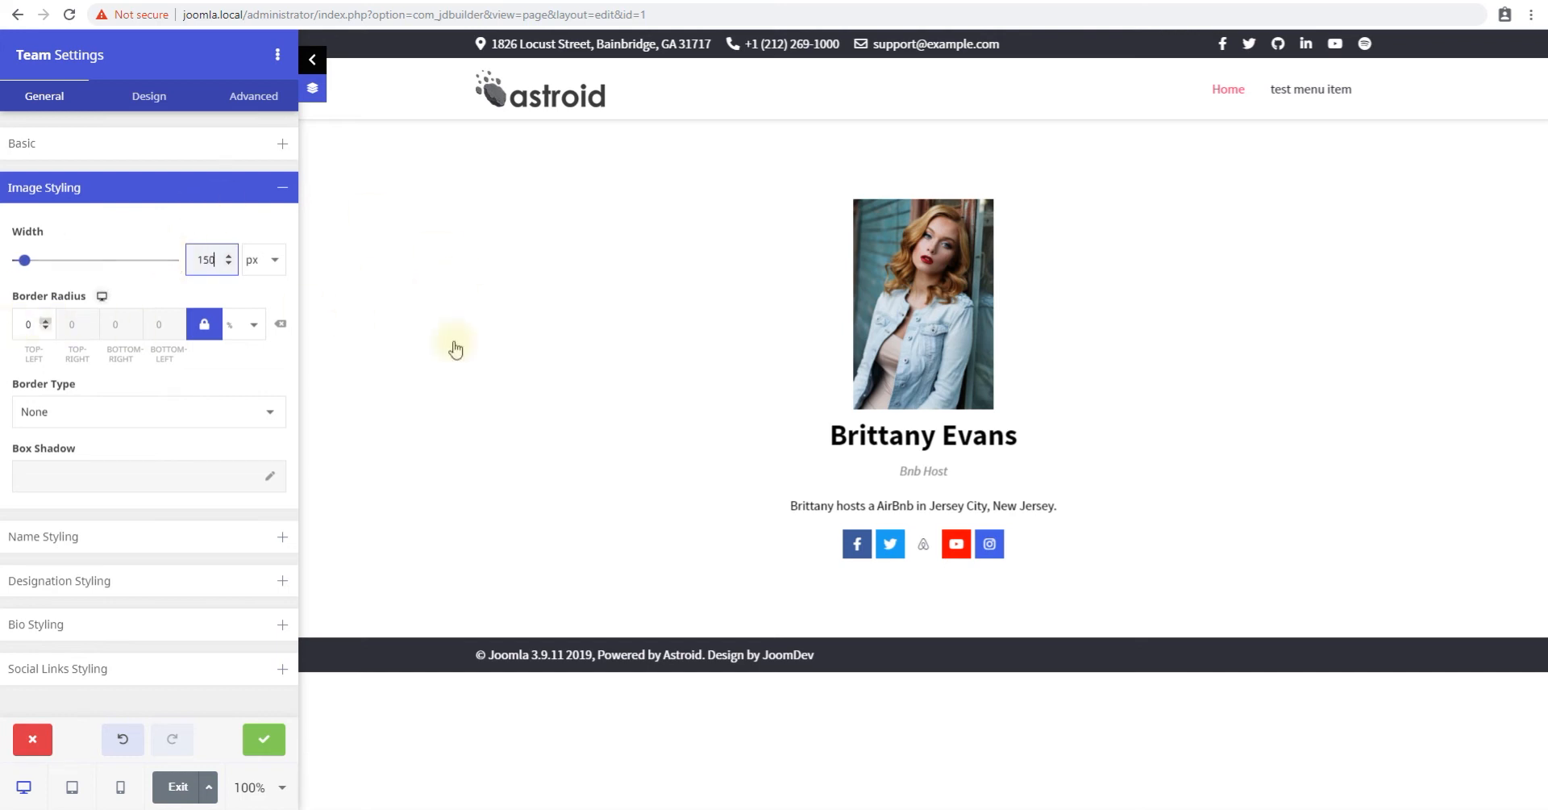
Step: Set the avatar image's border radius to 3% on all corners
click(45, 322)
click(46, 322)
click(46, 321)
click(46, 322)
click(46, 321)
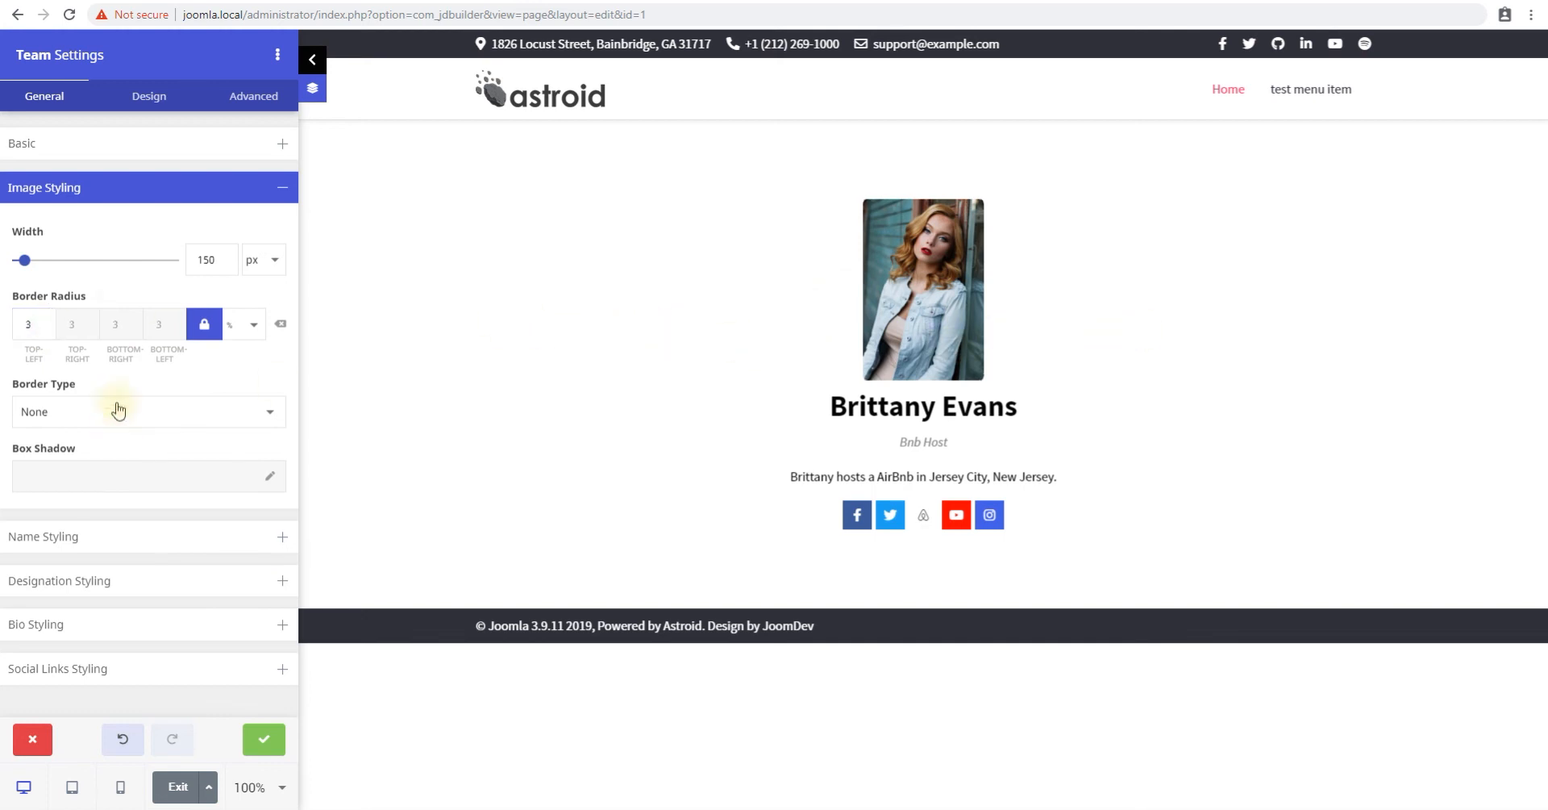
Step: Keep the avatar's border type at None and apply the default box shadow of 2px 2px 10px 2px rgba(0, 0, 0, 0.25)
click(112, 409)
click(224, 384)
click(272, 477)
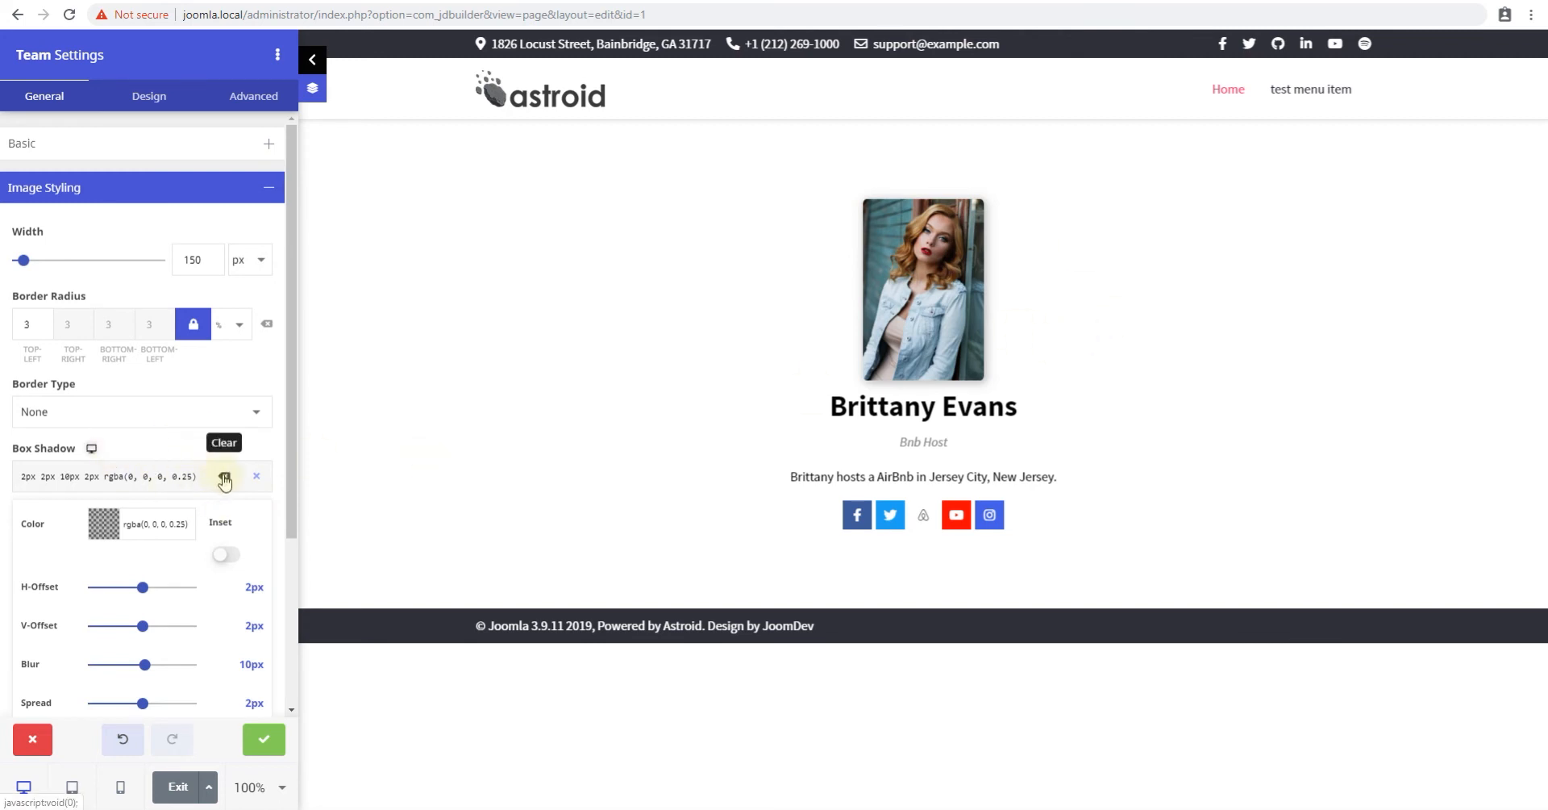
click(255, 476)
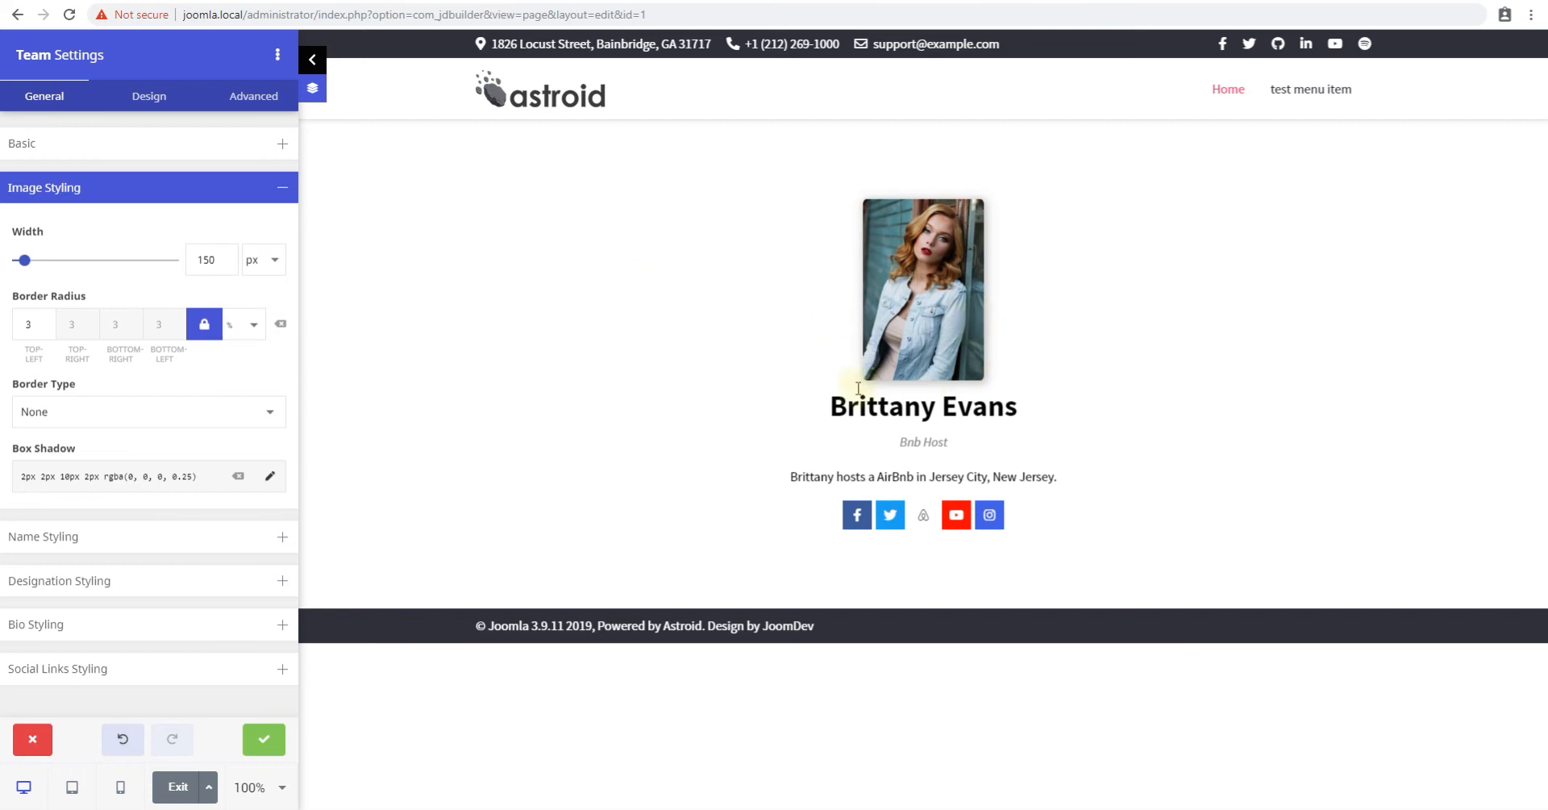
Step: Change the member name's text color to a strong red in the name styling settings
click(77, 195)
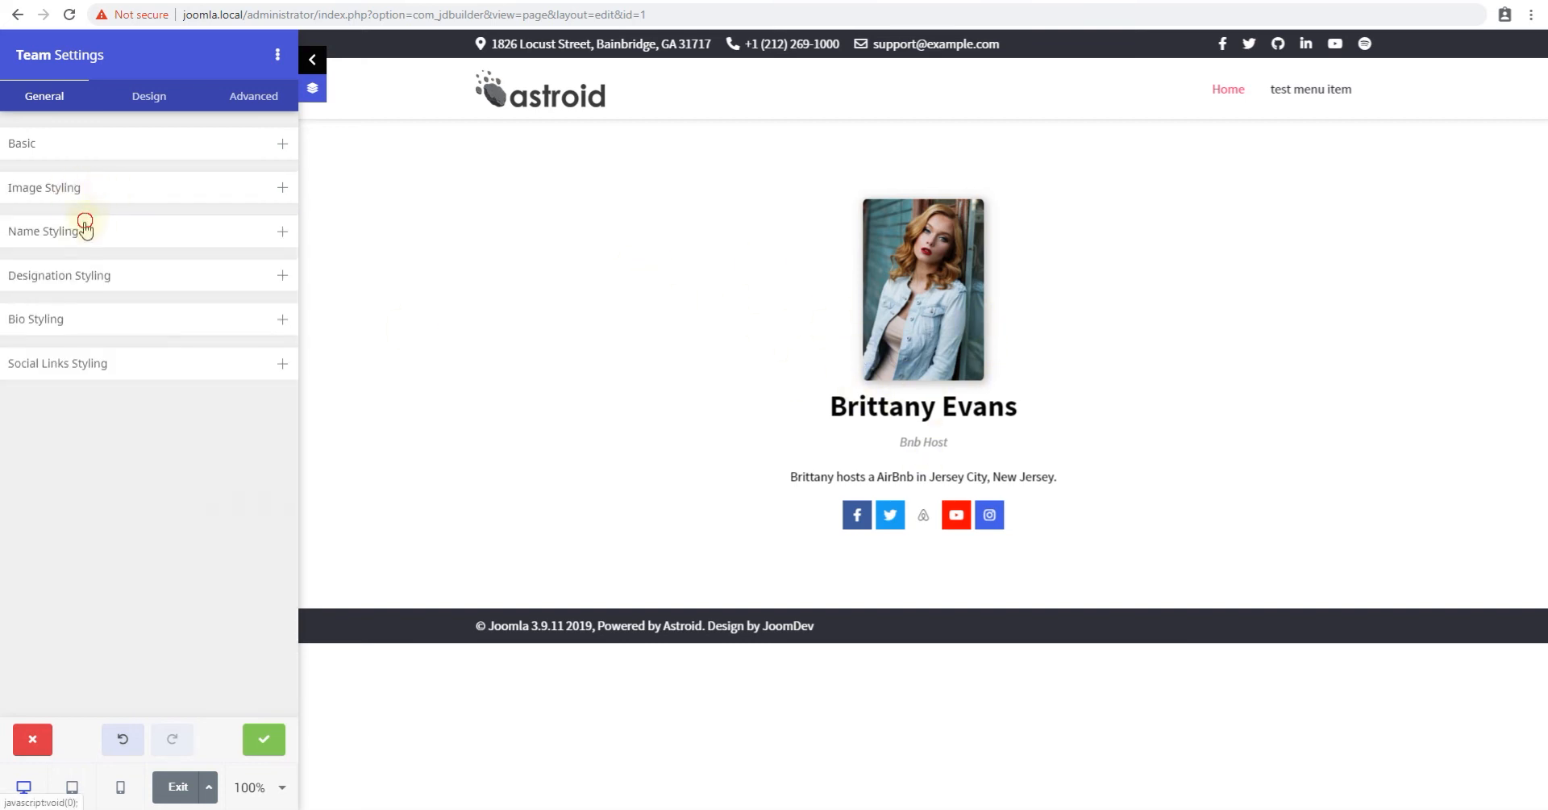
click(83, 229)
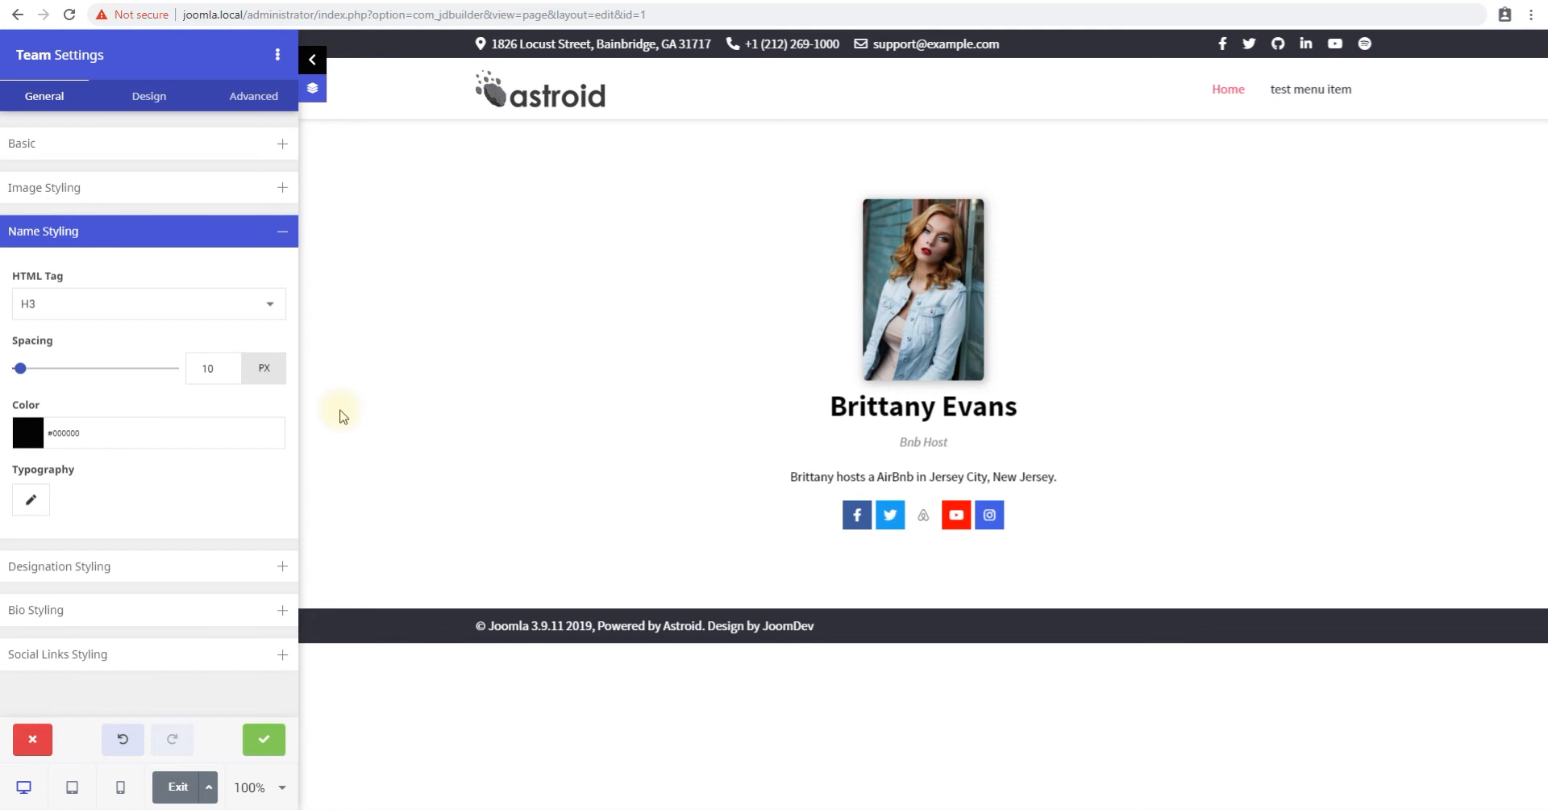
click(47, 427)
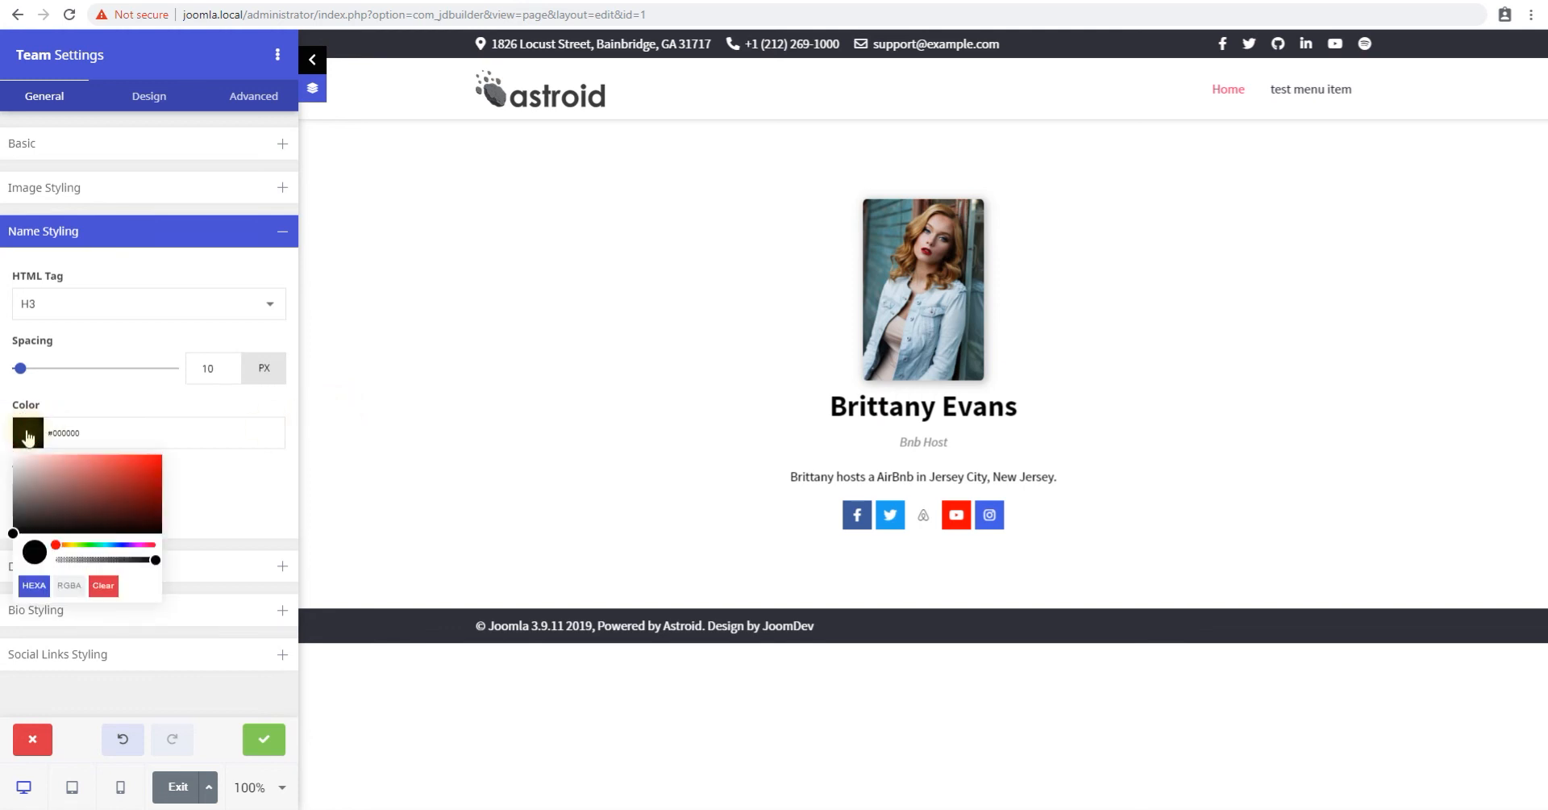
click(76, 500)
click(156, 457)
mouse_move(157, 456)
mouse_down()
mouse_move(127, 488)
mouse_move(154, 471)
mouse_up()
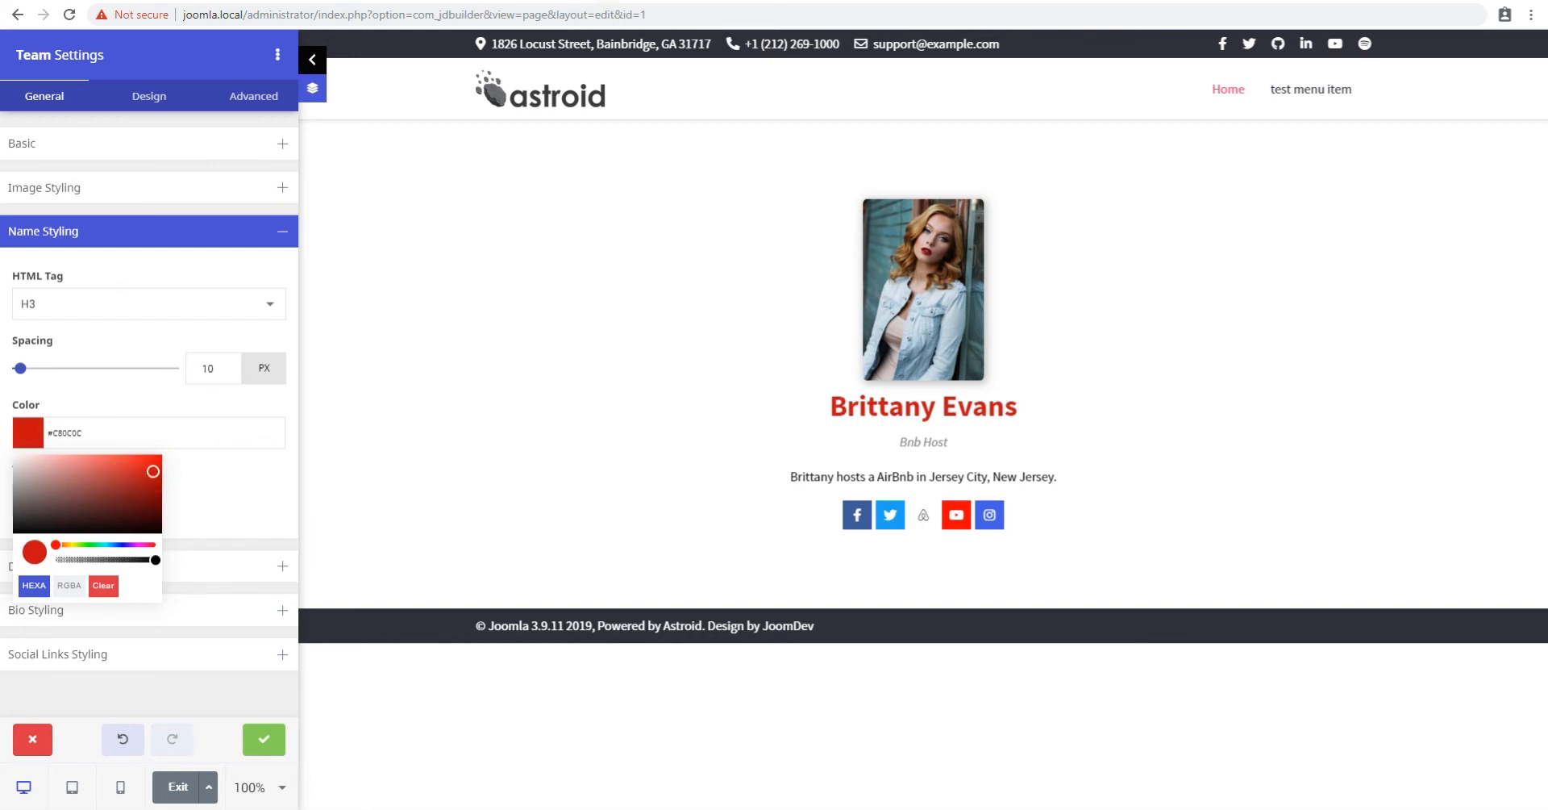
Step: Search the web in a new browser tab for "airbnb logo color" and open the brandpalettes.com Airbnb colors page
key(ctrl+t)
text(airbnb logo color)
key(Return)
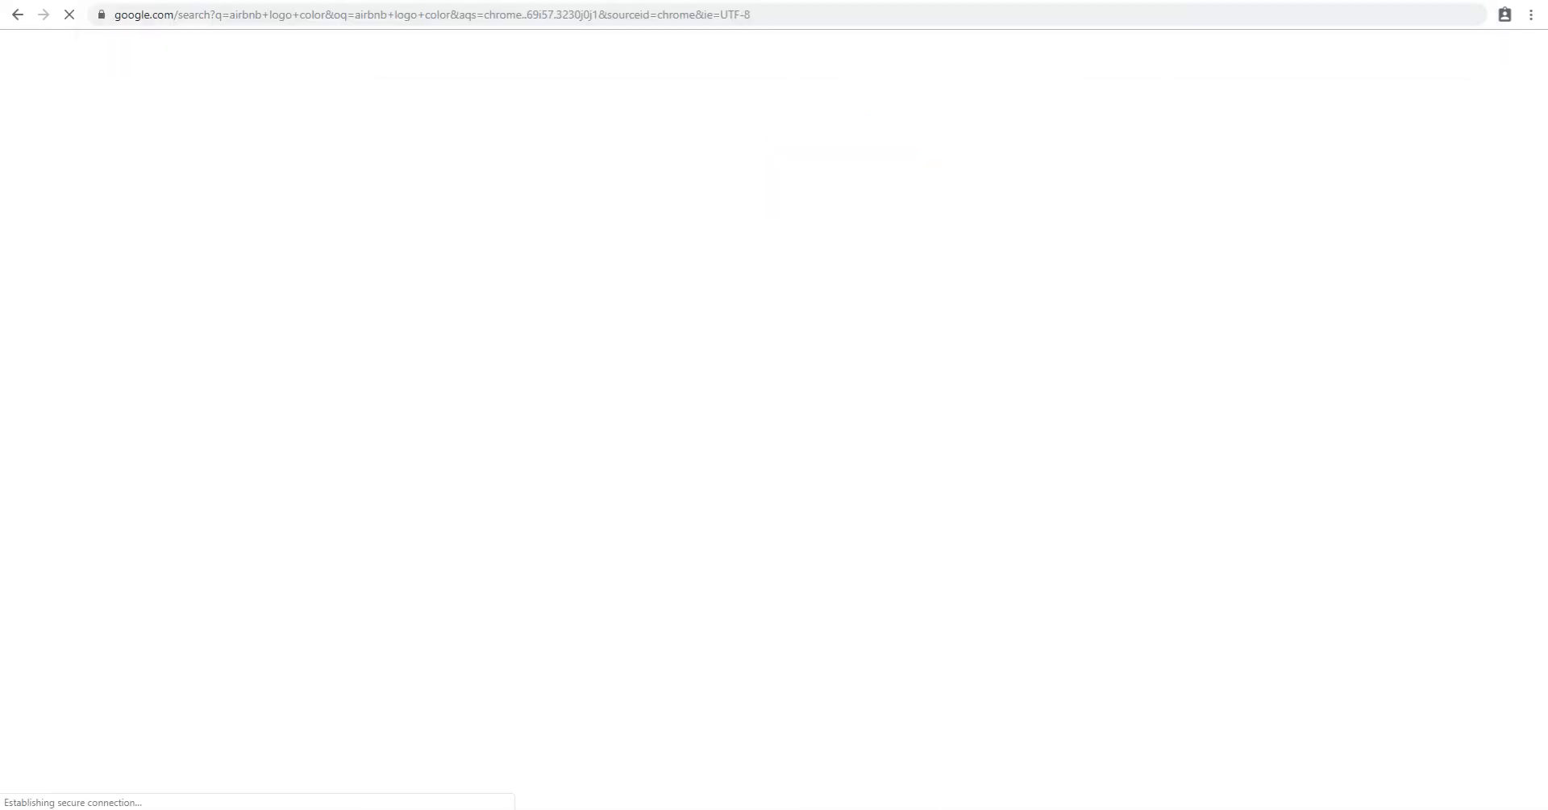
click(305, 323)
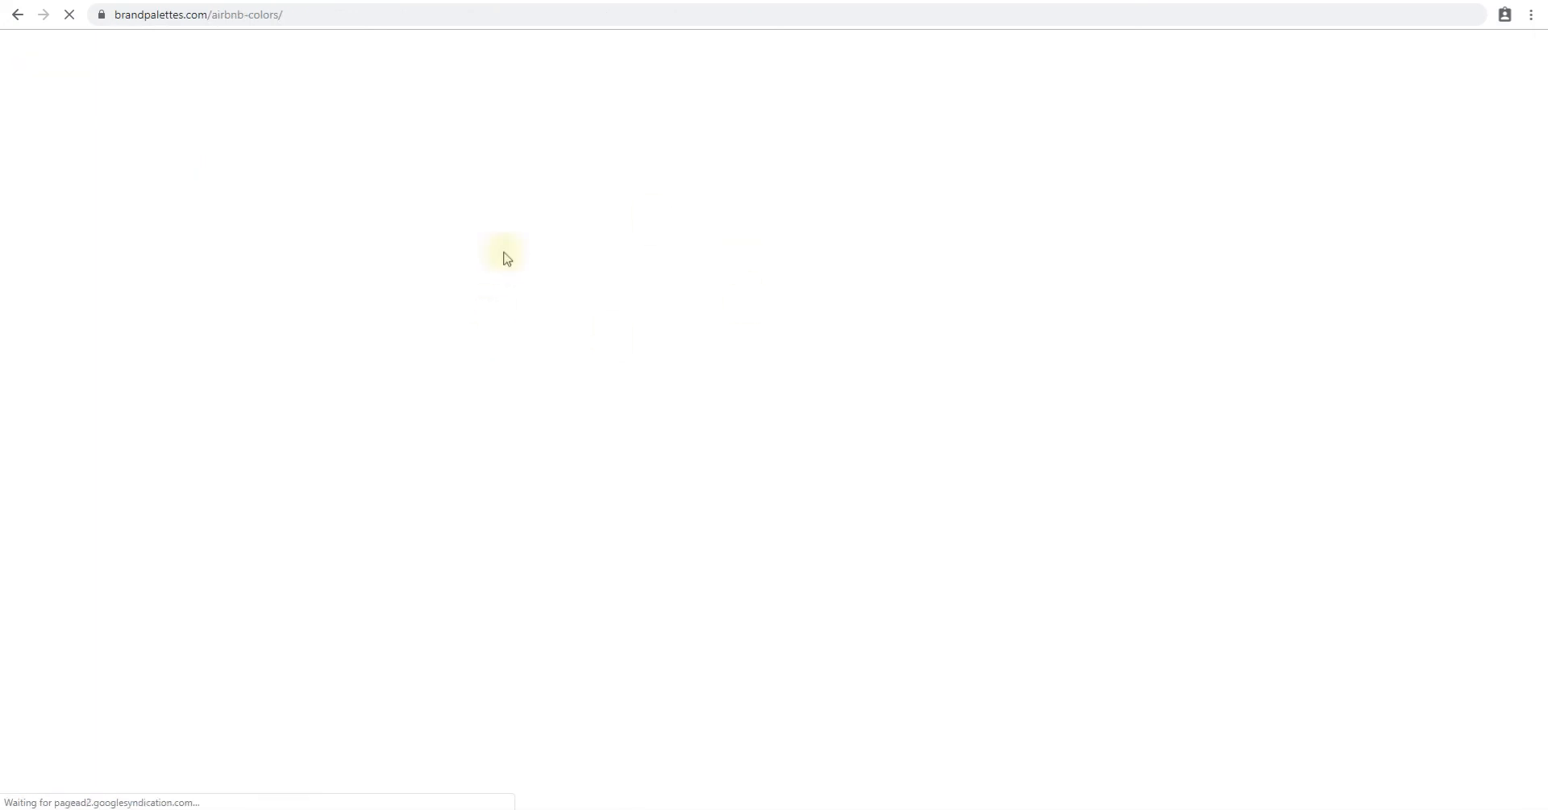
Step: Copy the Airbnb coral hex code from the brand colors page and set the member name's color to #FF585D in JD Builder
scroll(802, 456, down, 2)
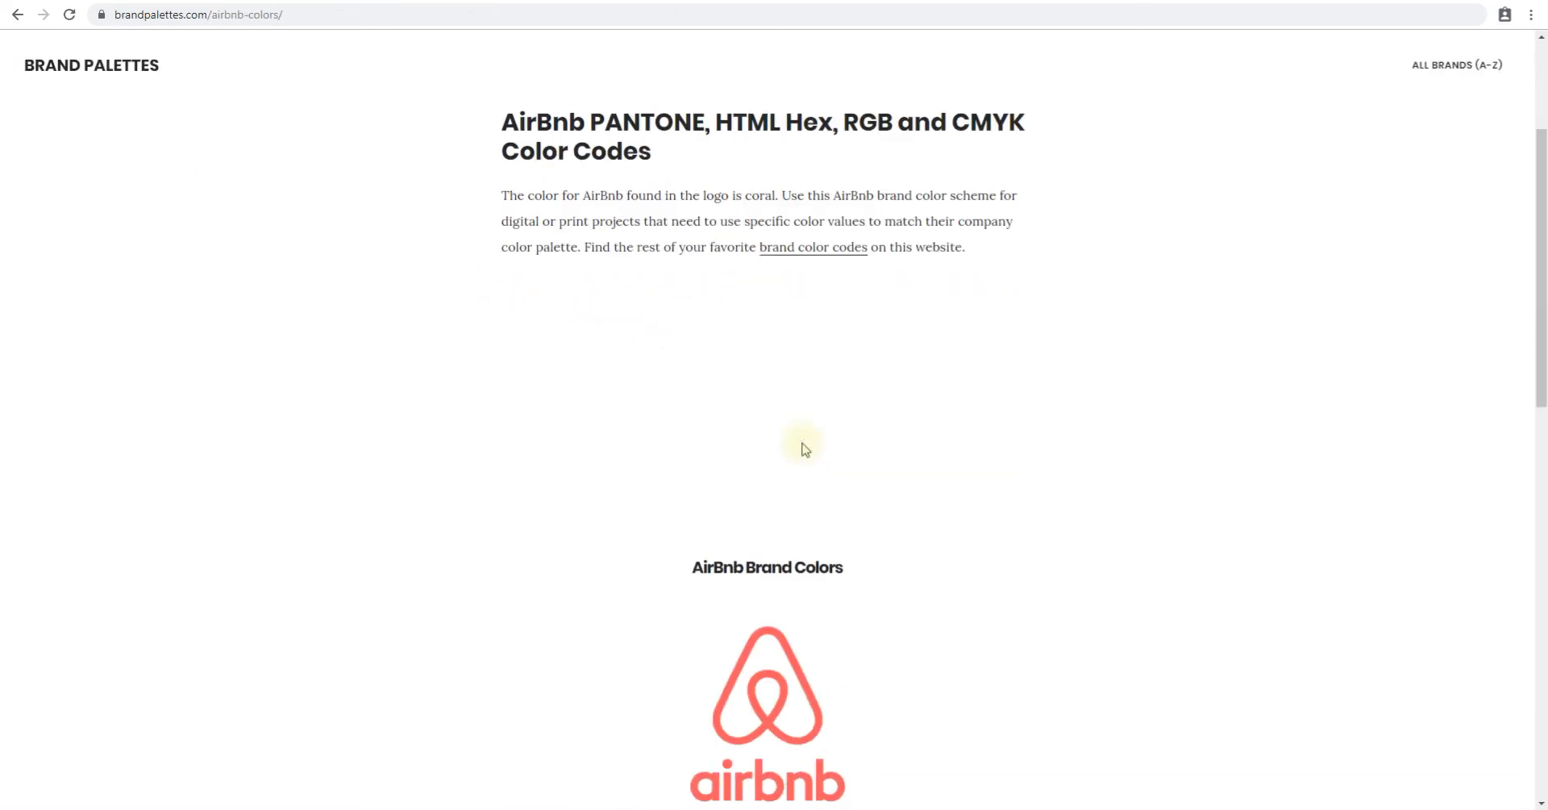
scroll(804, 447, down, 6)
drag(658, 541, 604, 540)
key(ctrl+c)
click(304, 0)
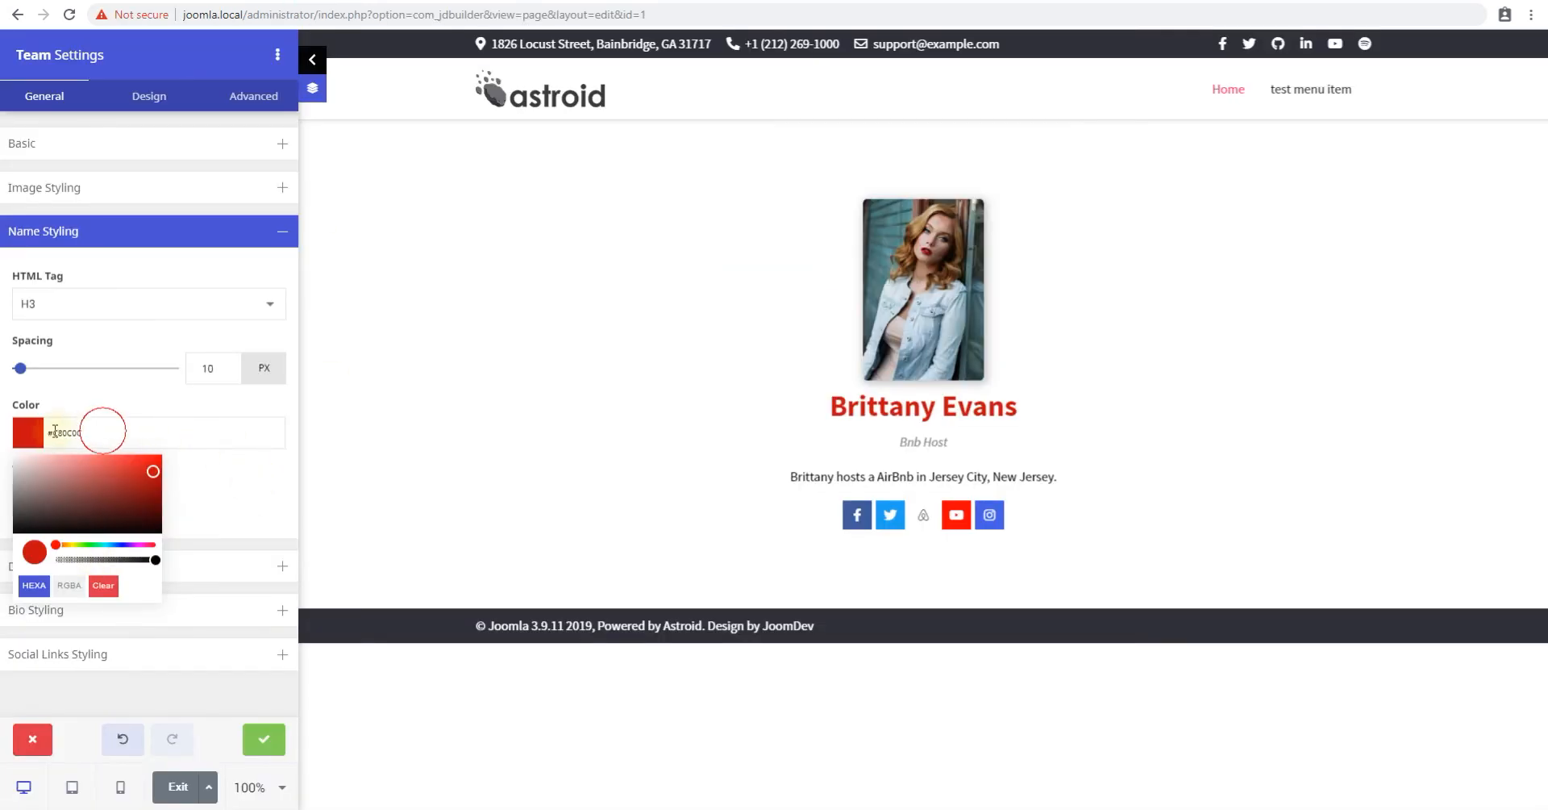
drag(104, 429, 48, 430)
key(ctrl+v)
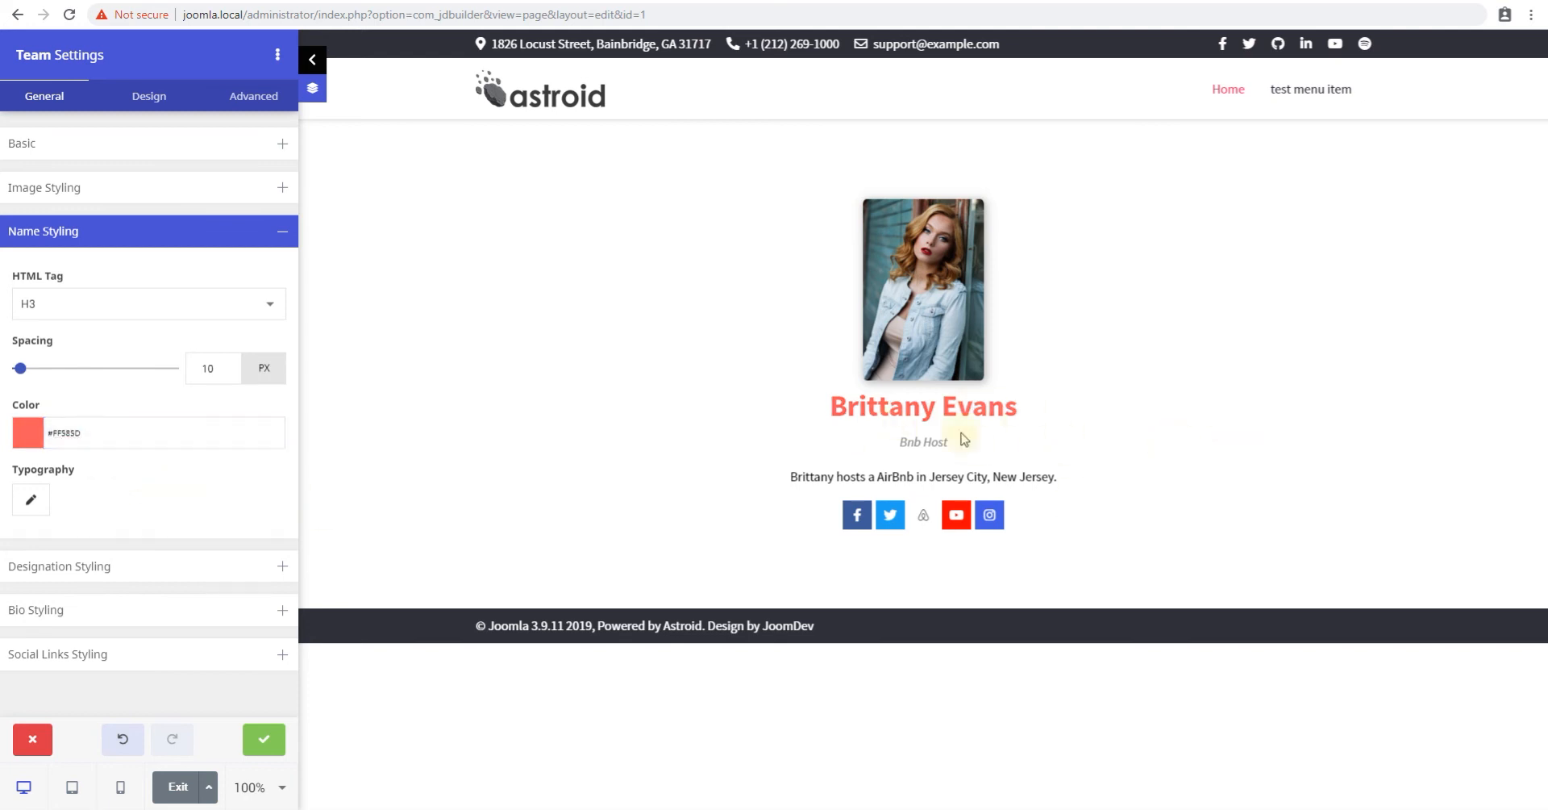
Step: Set the member name's typography to the Comic Sans MS family at a size of 41 px
click(30, 499)
scroll(159, 536, down, 3)
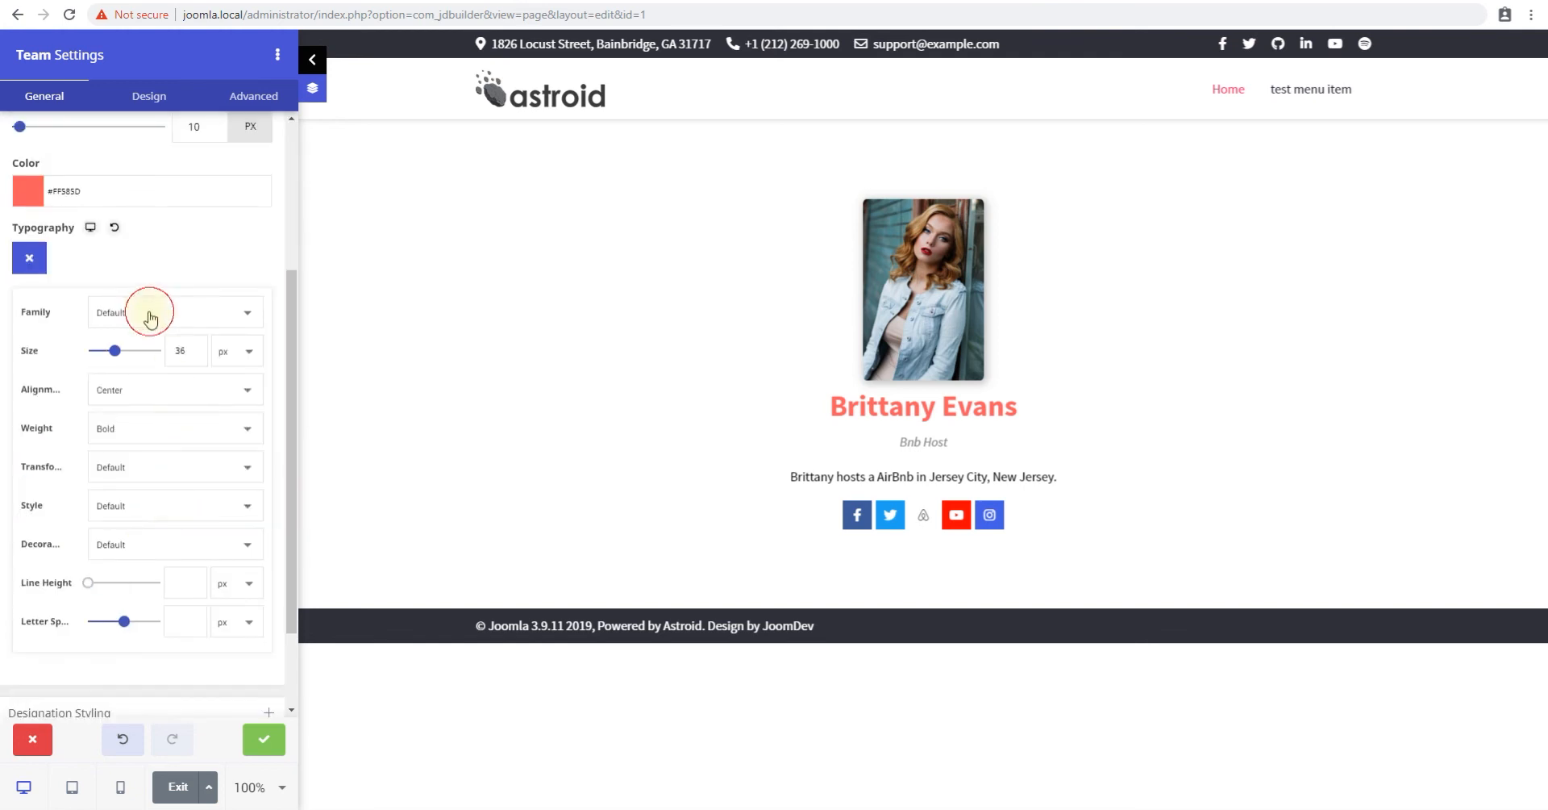
click(161, 312)
scroll(171, 402, down, 2)
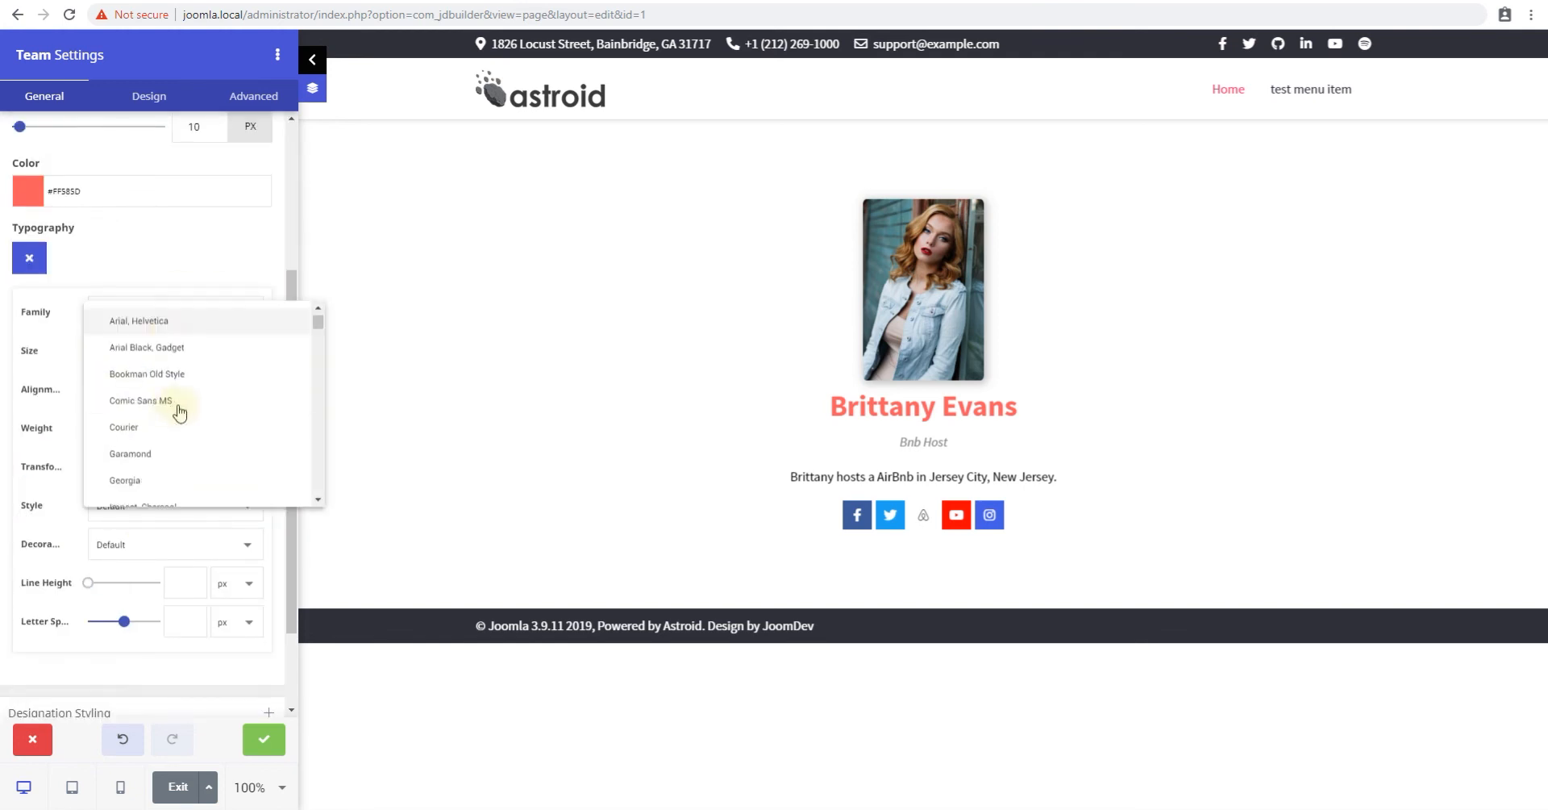
click(159, 320)
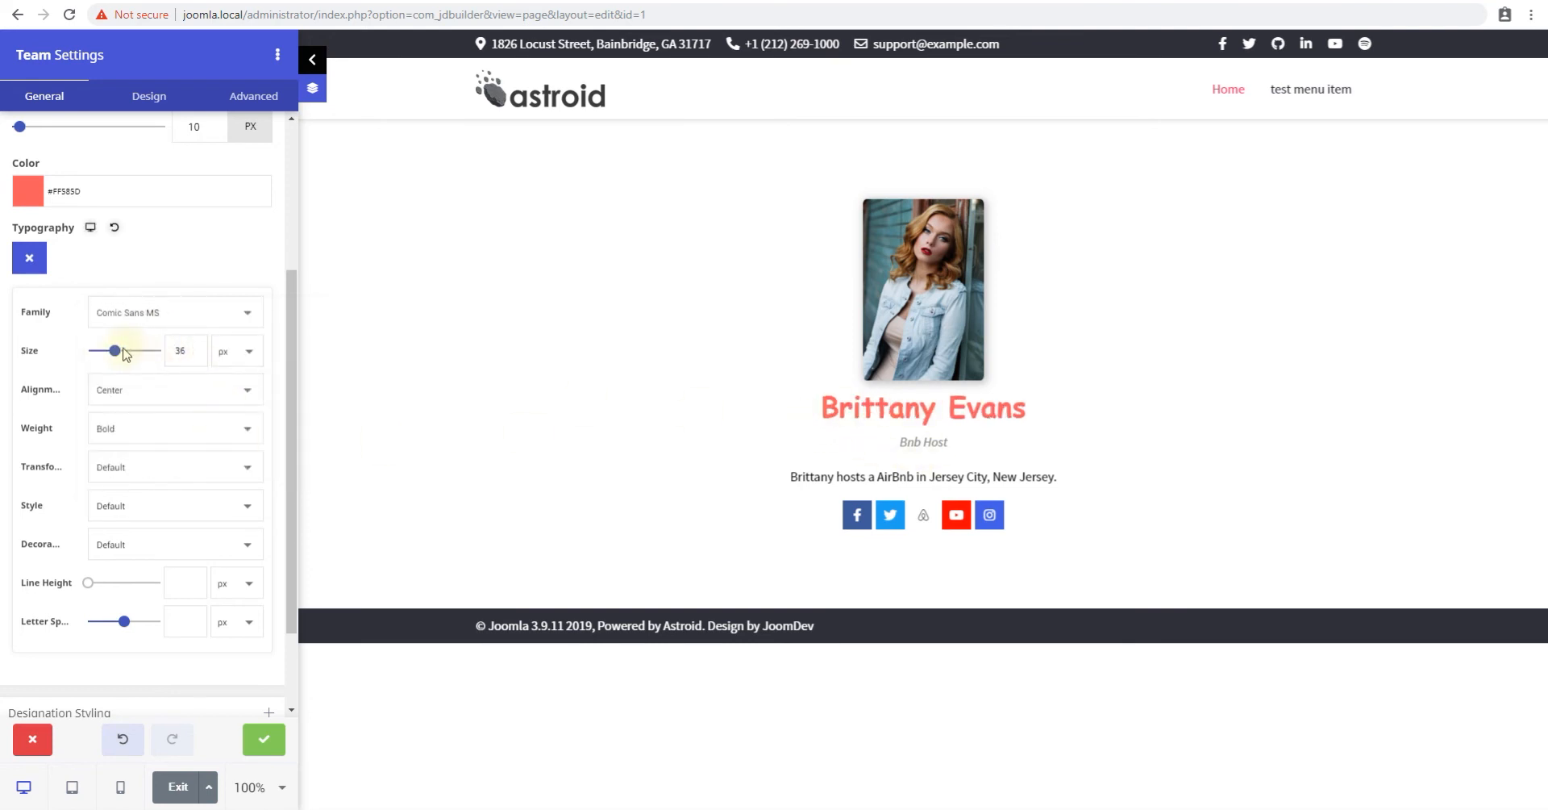
drag(116, 347, 119, 350)
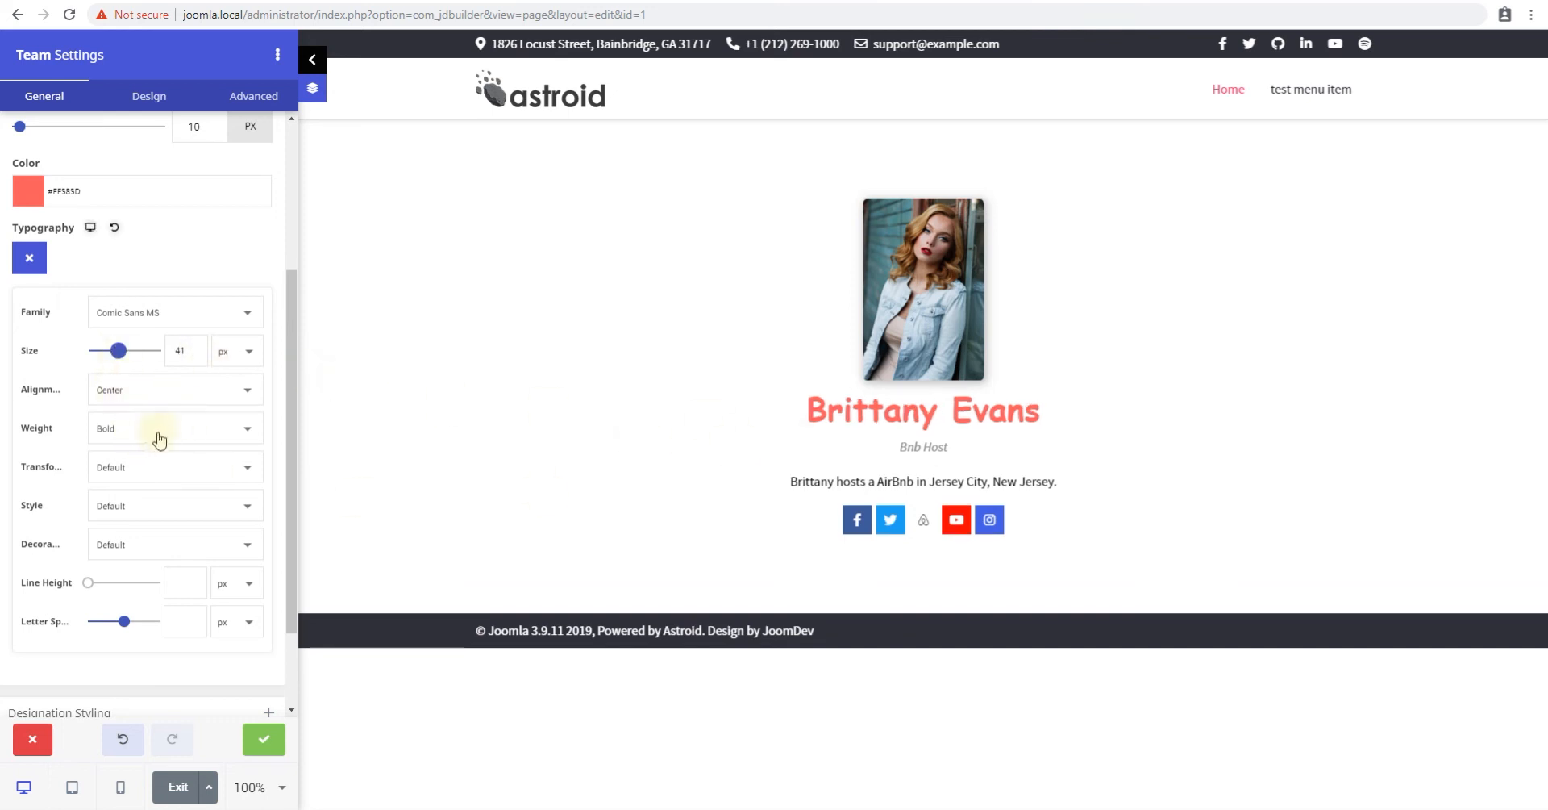
scroll(159, 439, up, 2)
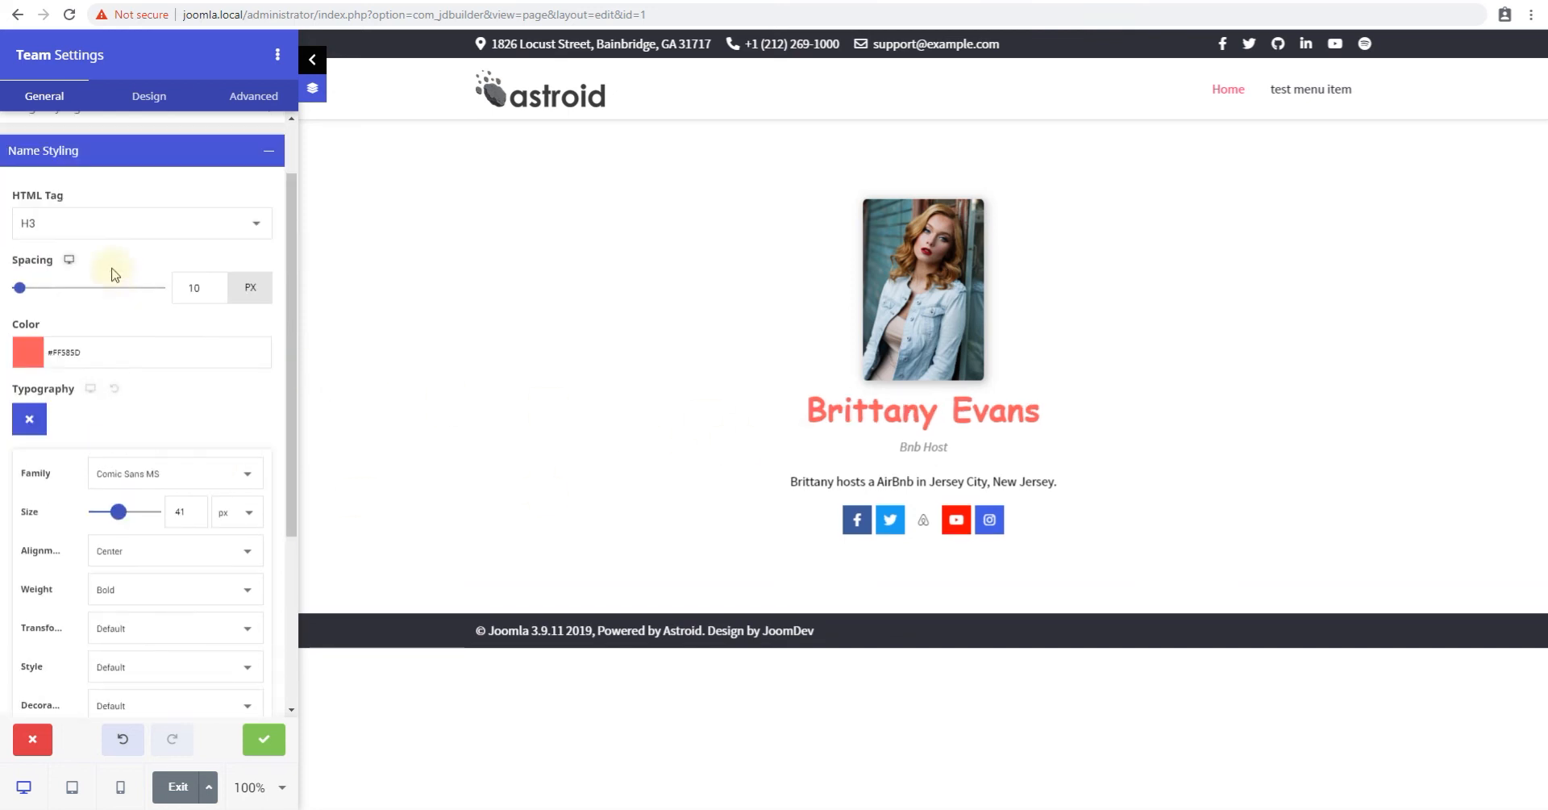
click(29, 419)
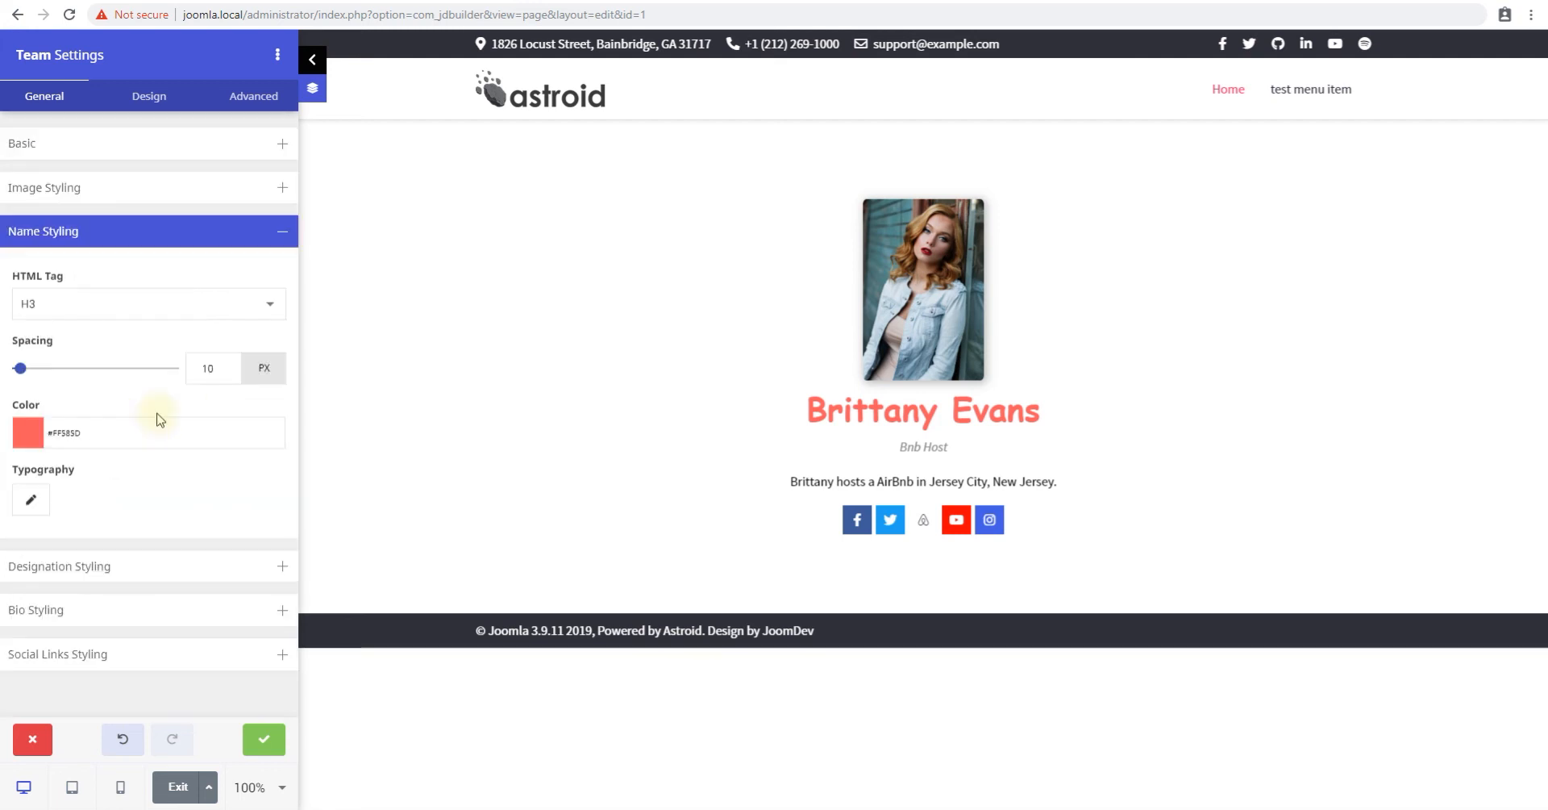
Step: Review the designation styling options that apply to the "Bnb Host" text
click(108, 567)
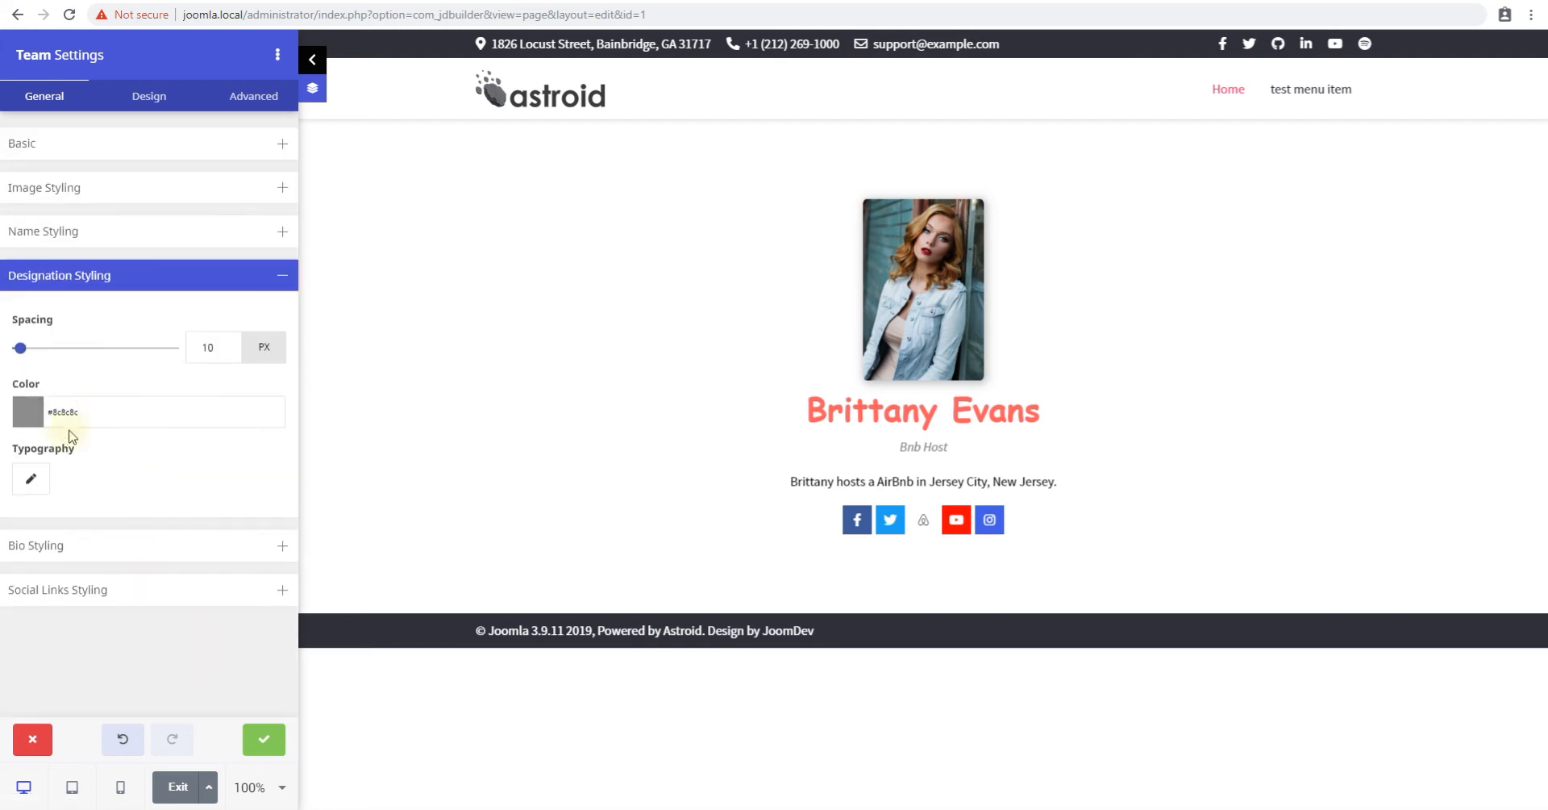
drag(871, 444, 968, 454)
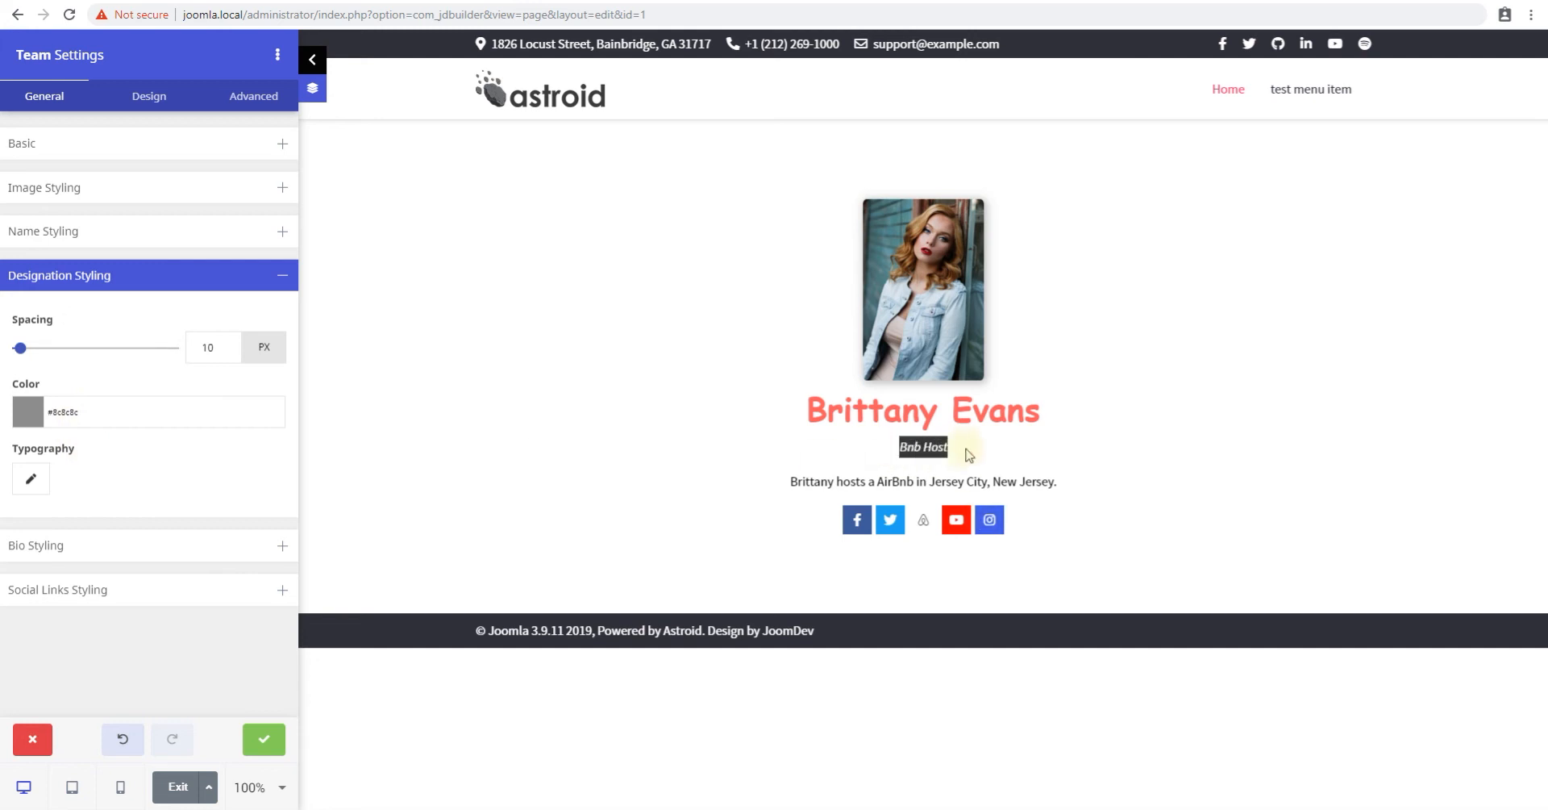
click(150, 281)
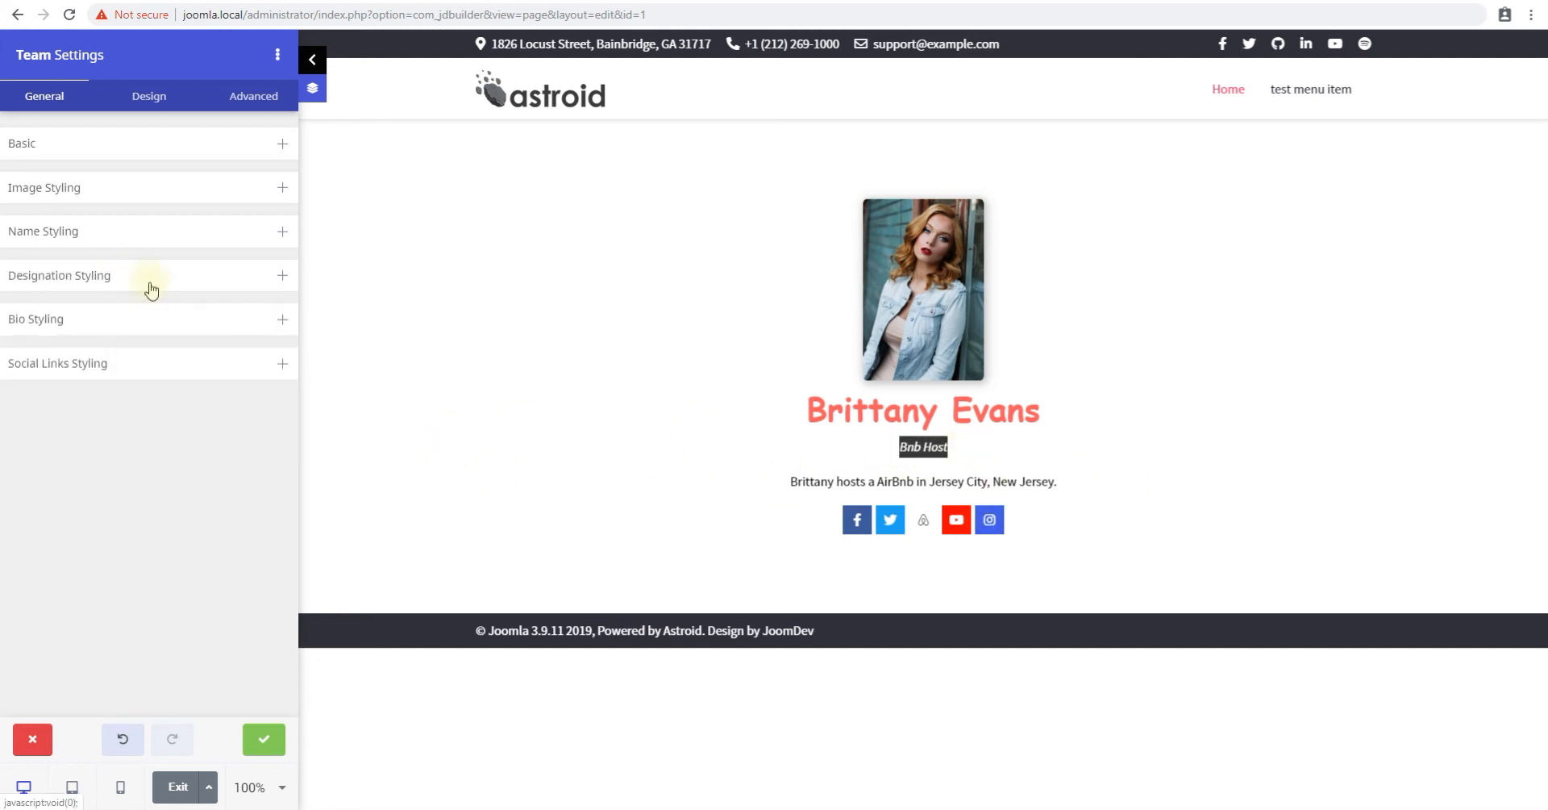
Step: Set the bio's spacing to 16 px and its text color to dark gray #333333 in the bio styling settings
click(43, 319)
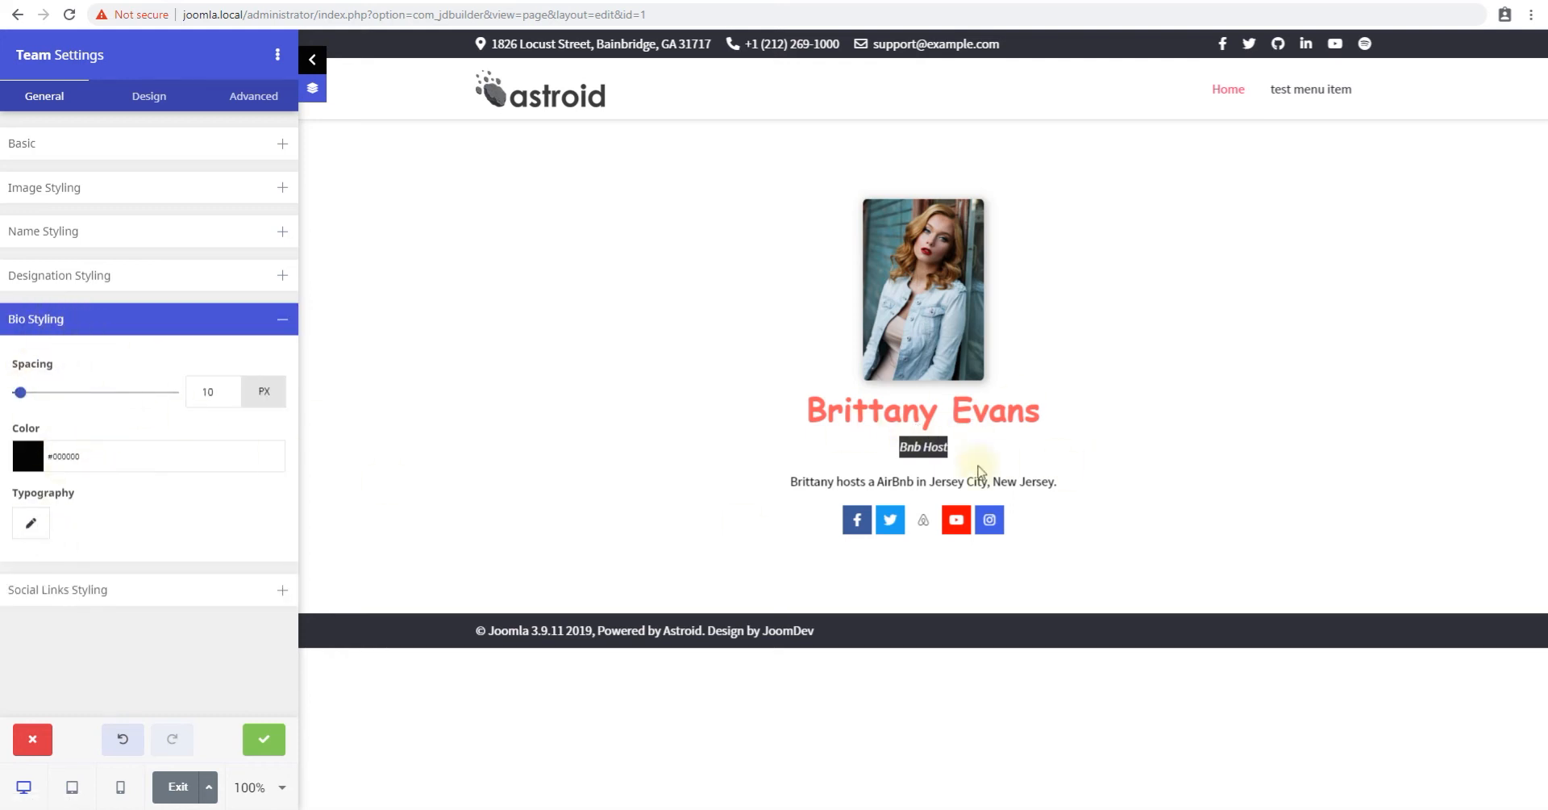
drag(19, 390, 24, 391)
drag(806, 481, 1038, 477)
click(74, 459)
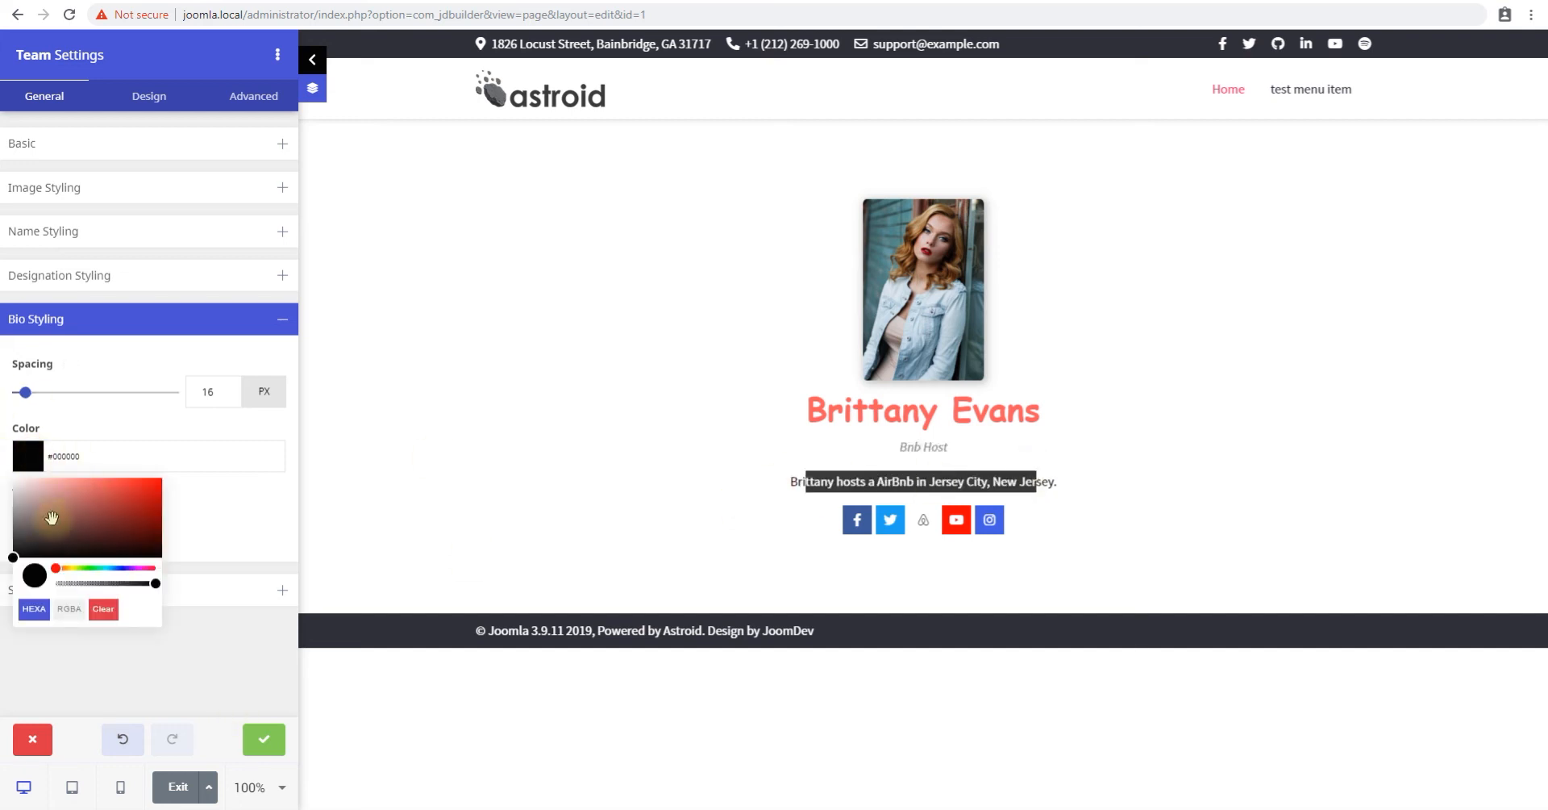
click(9, 529)
drag(10, 529, 13, 541)
click(729, 462)
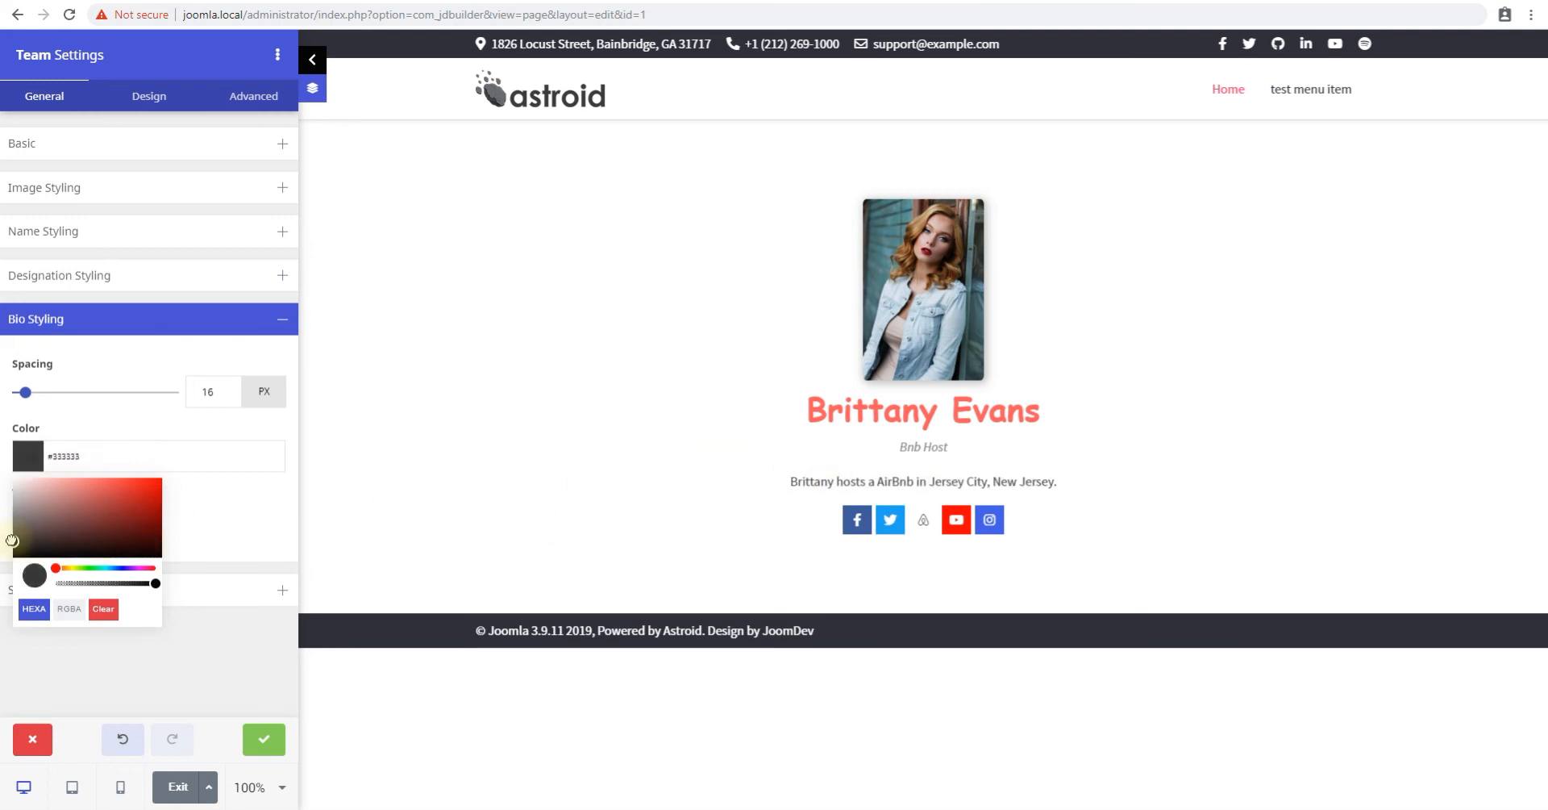
click(174, 320)
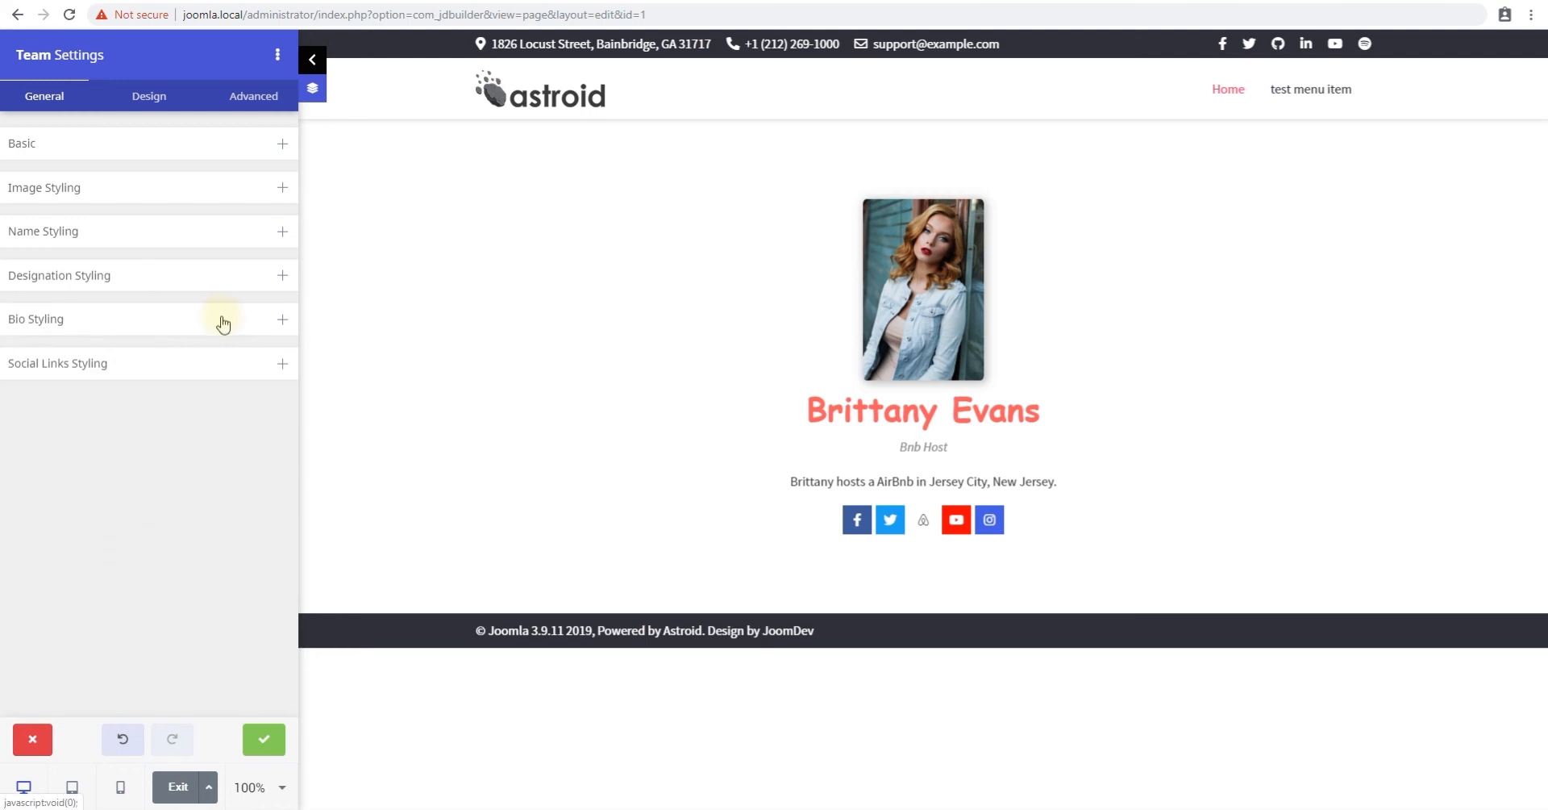
Step: Place the social icons before the short bio, try left and right alignment, and return them to center alignment
click(146, 379)
scroll(159, 405, down, 1)
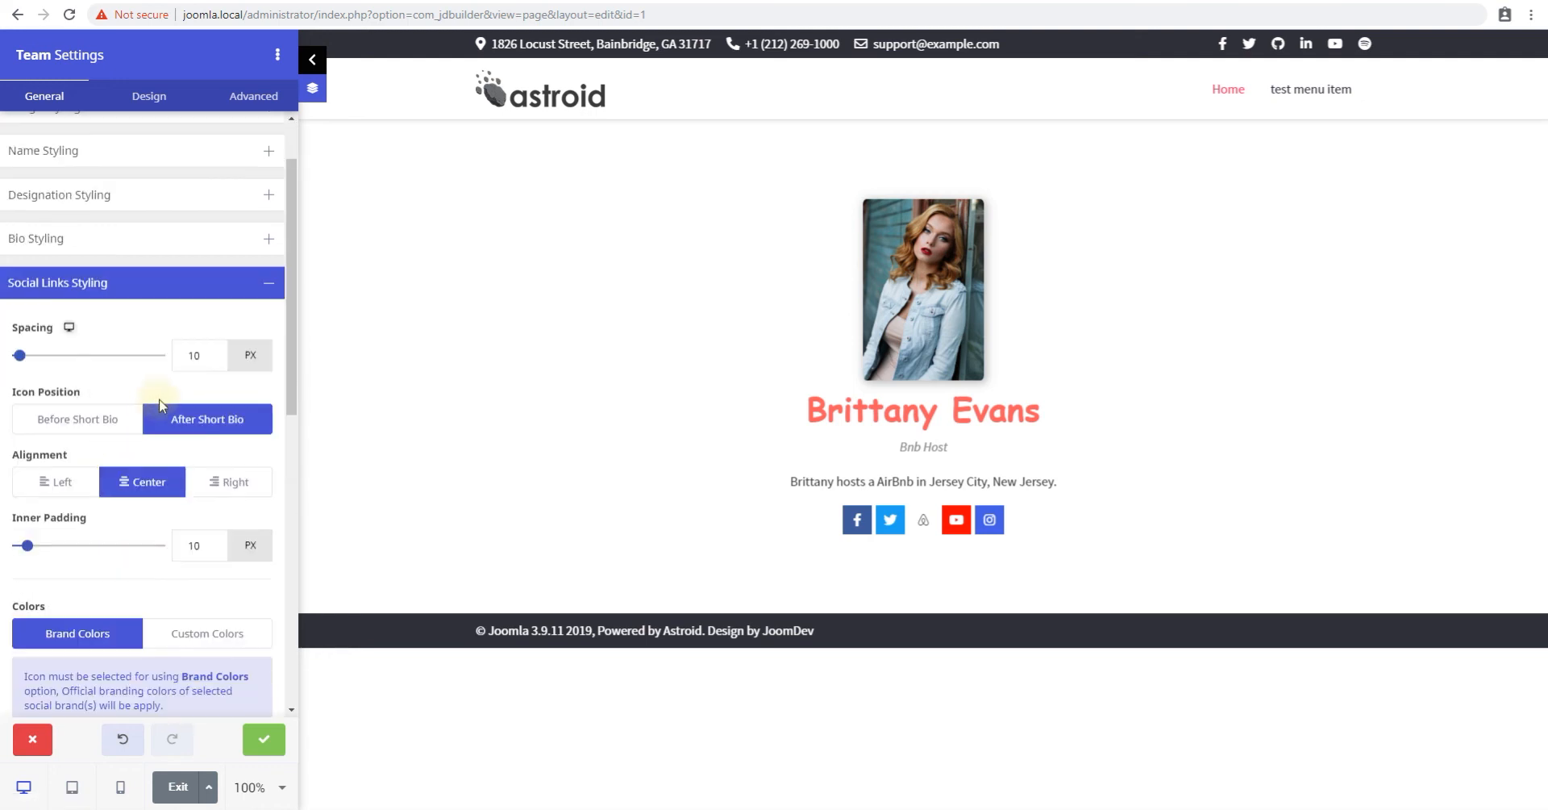
click(95, 421)
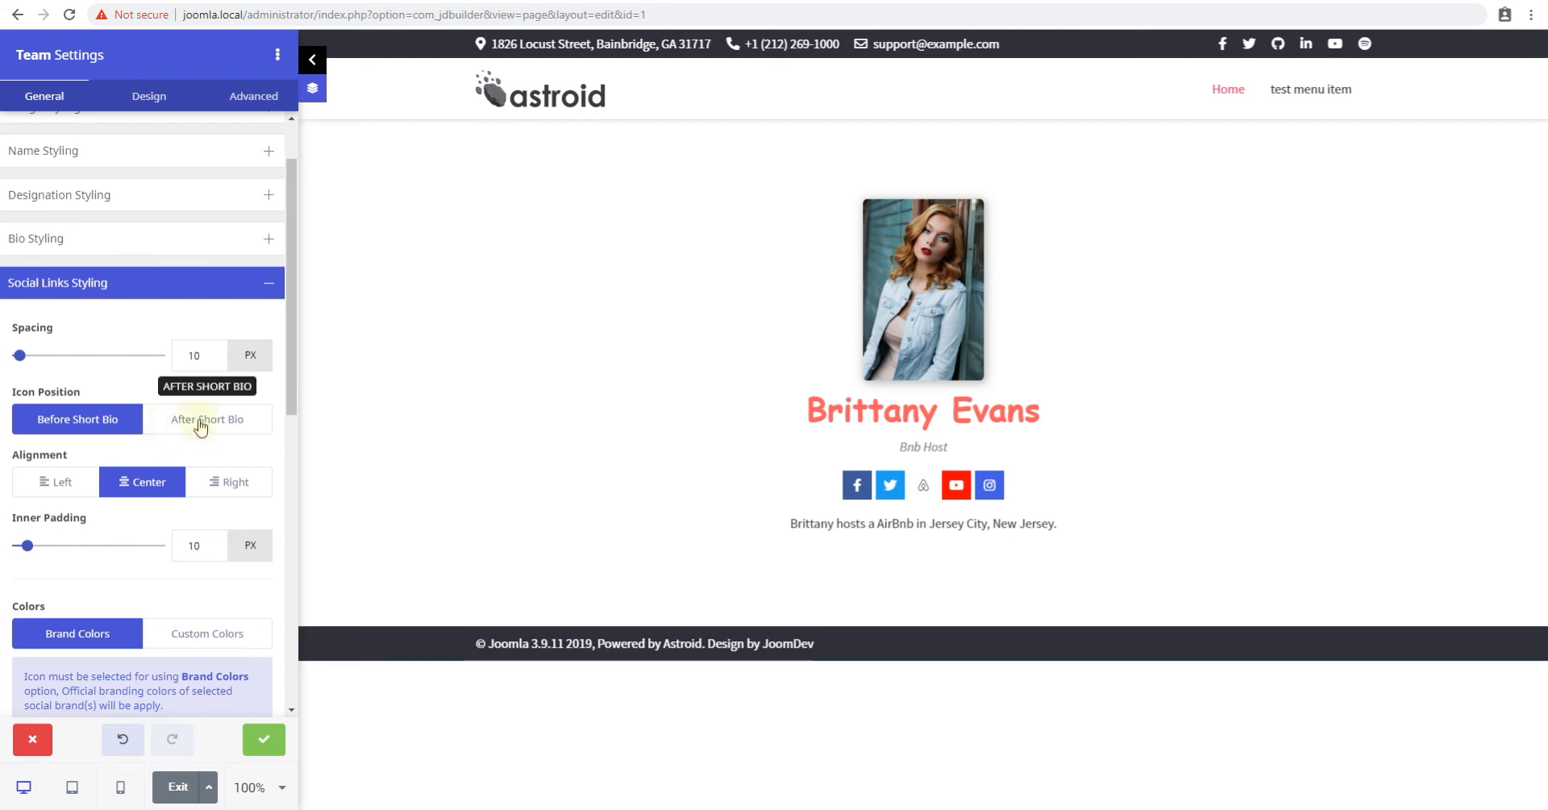
click(69, 482)
click(121, 486)
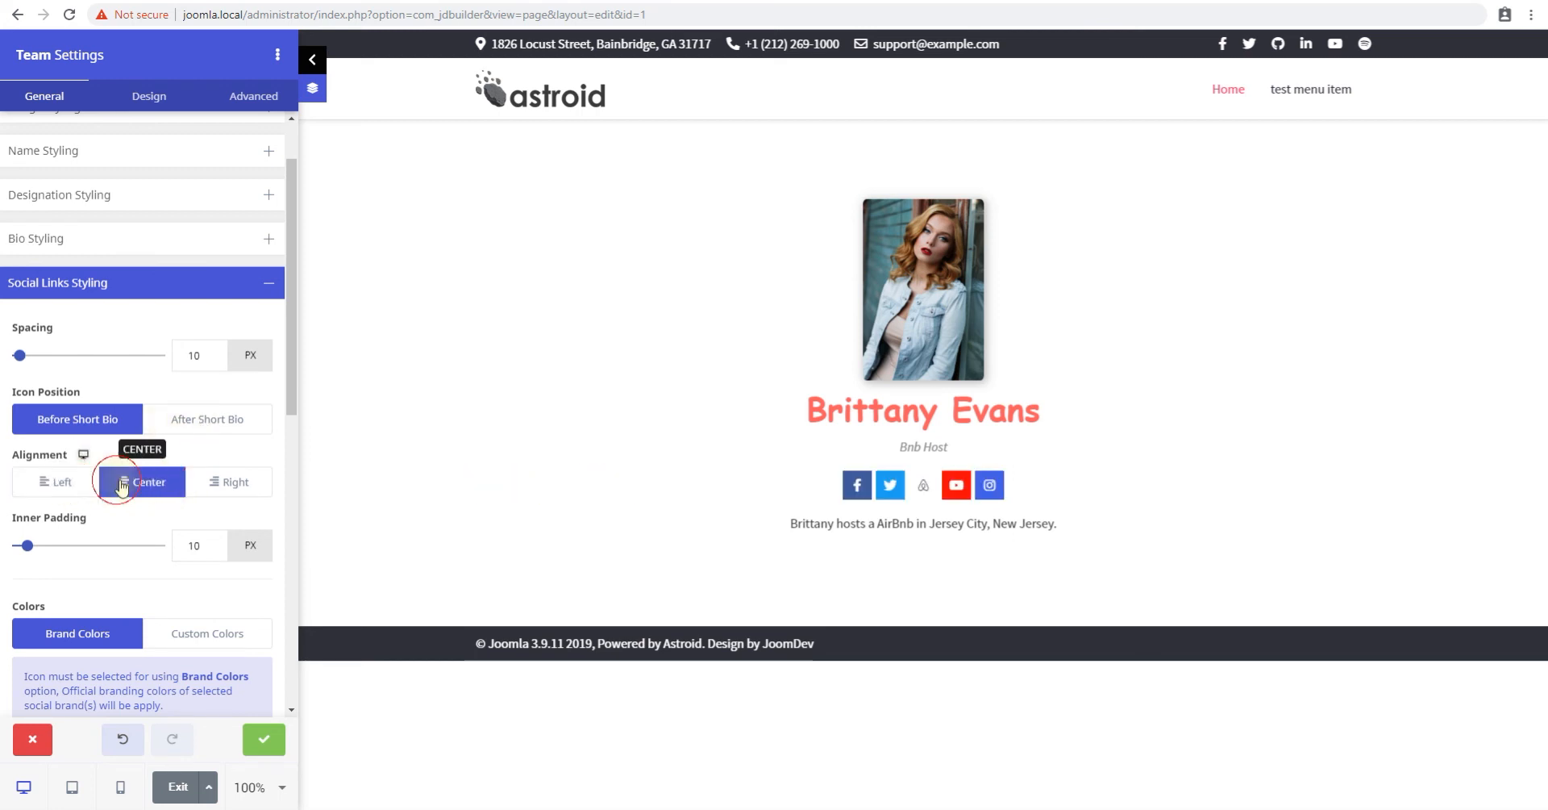
click(216, 482)
click(134, 483)
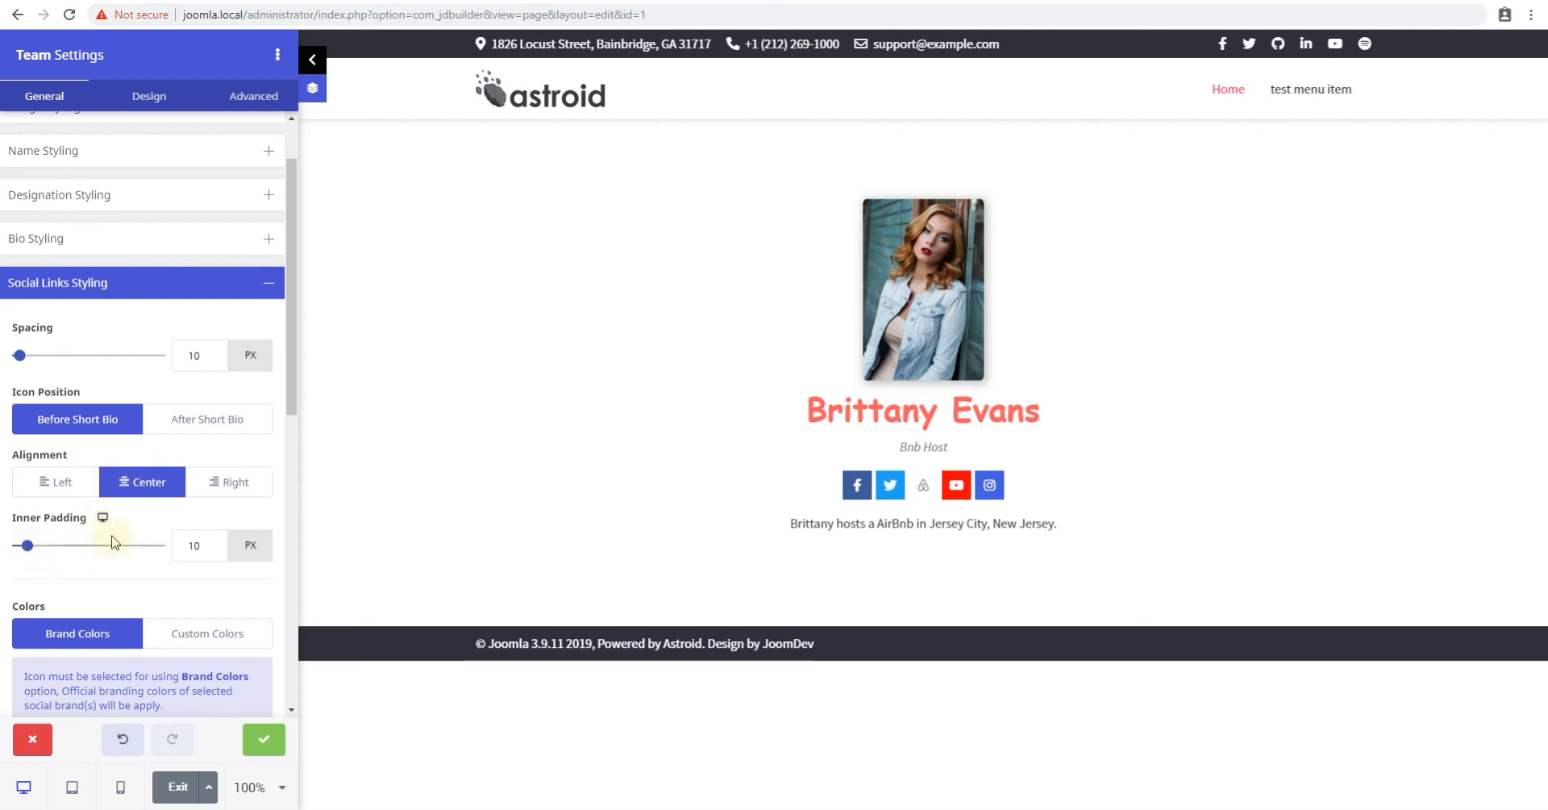
Step: Try Custom Colors for the social icons, switch back to Brand Colors, and enable Inverted Colors
scroll(115, 452, down, 2)
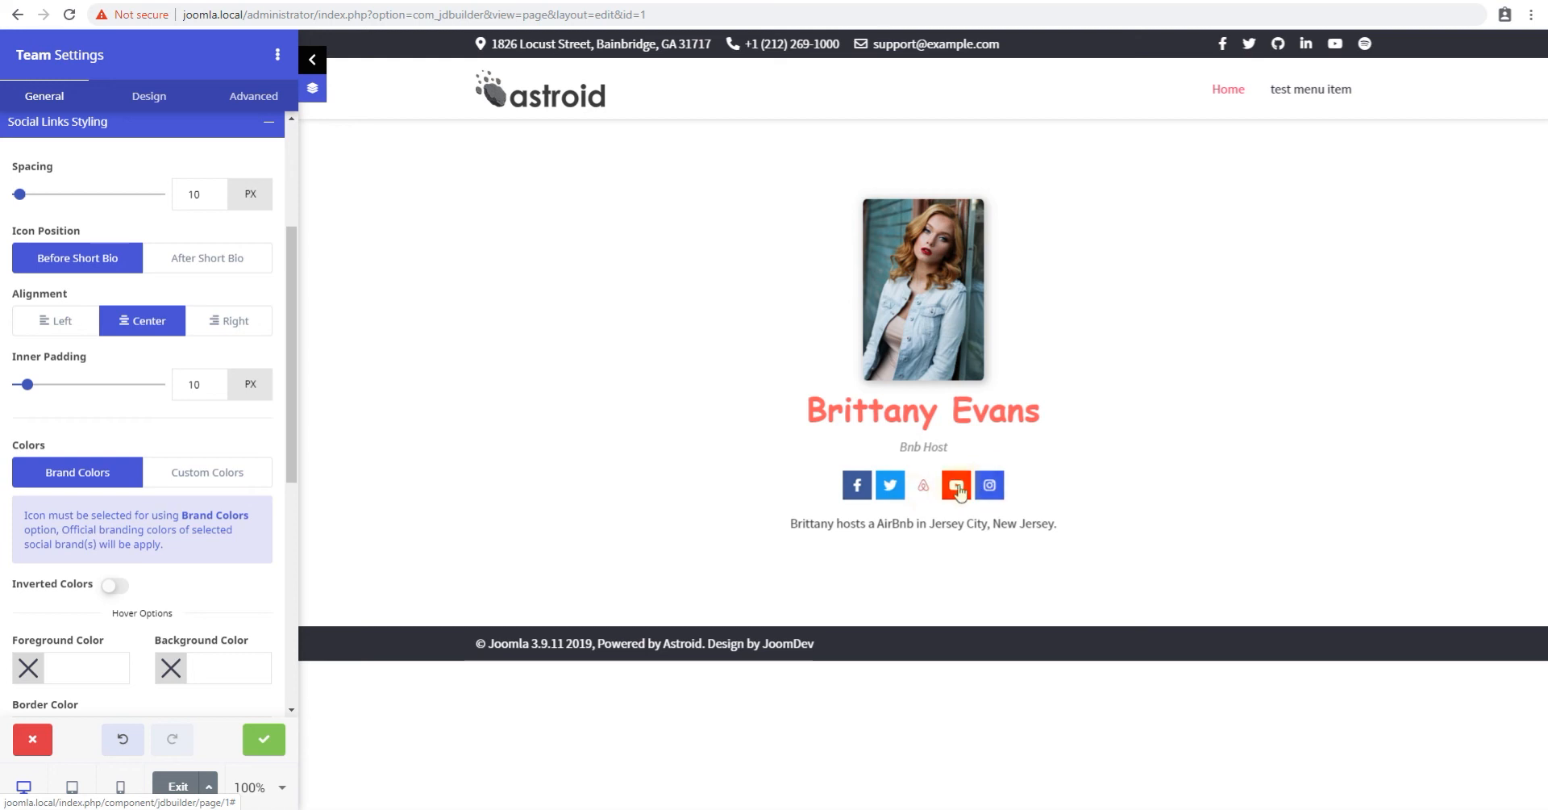
click(179, 477)
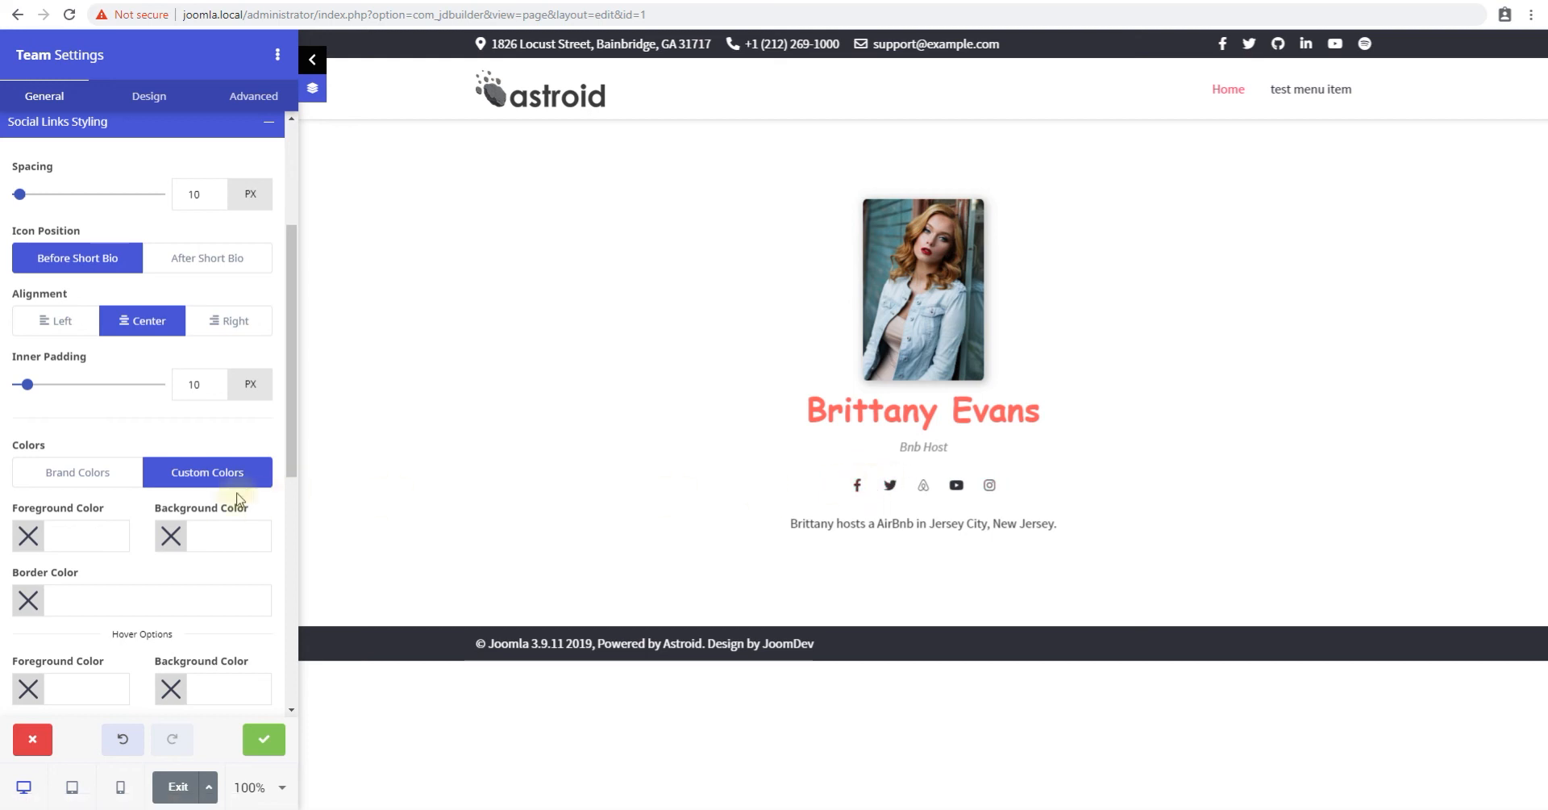
click(89, 474)
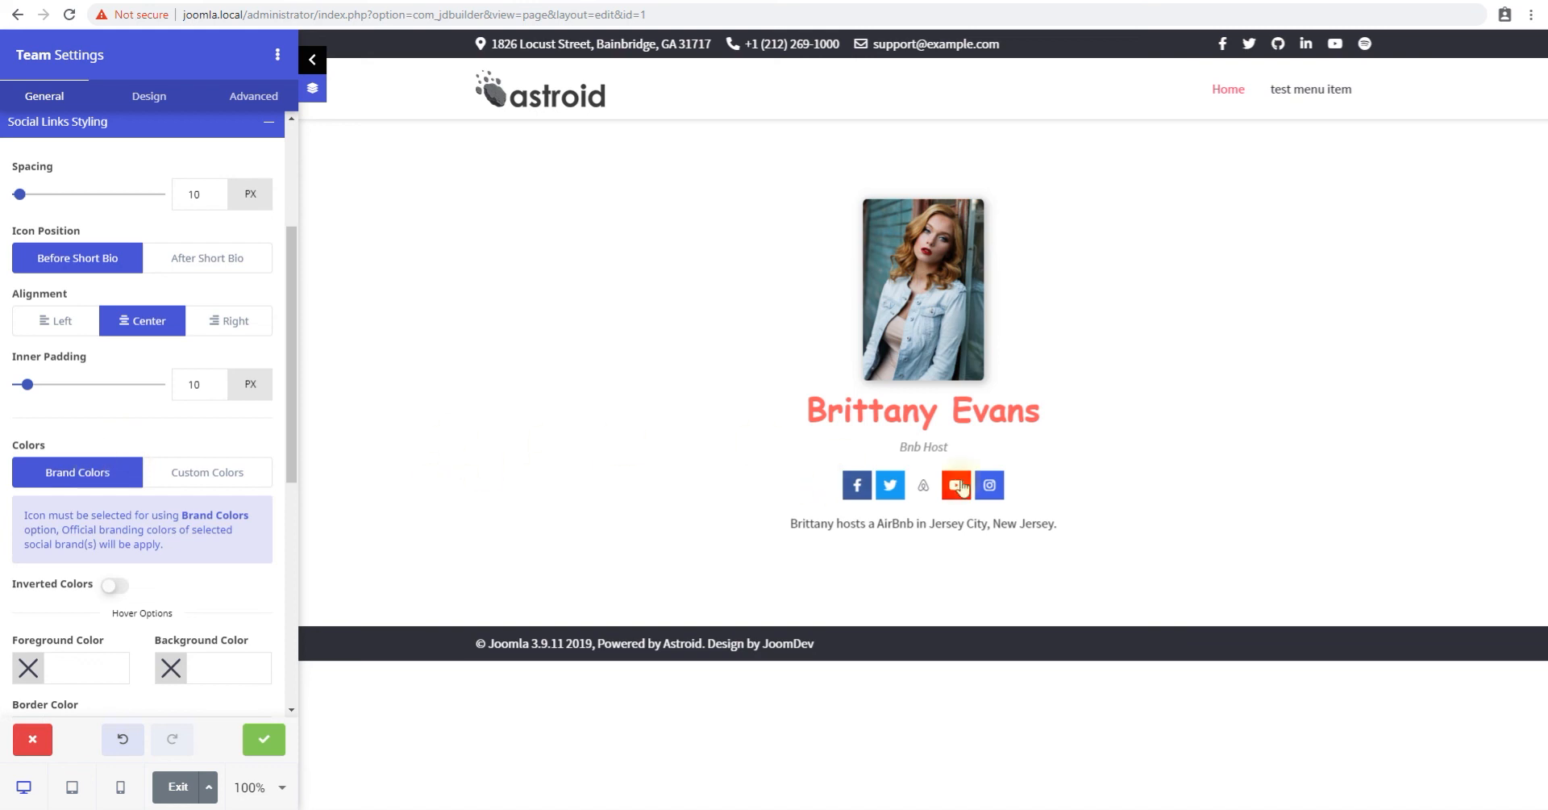
scroll(202, 467, down, 1)
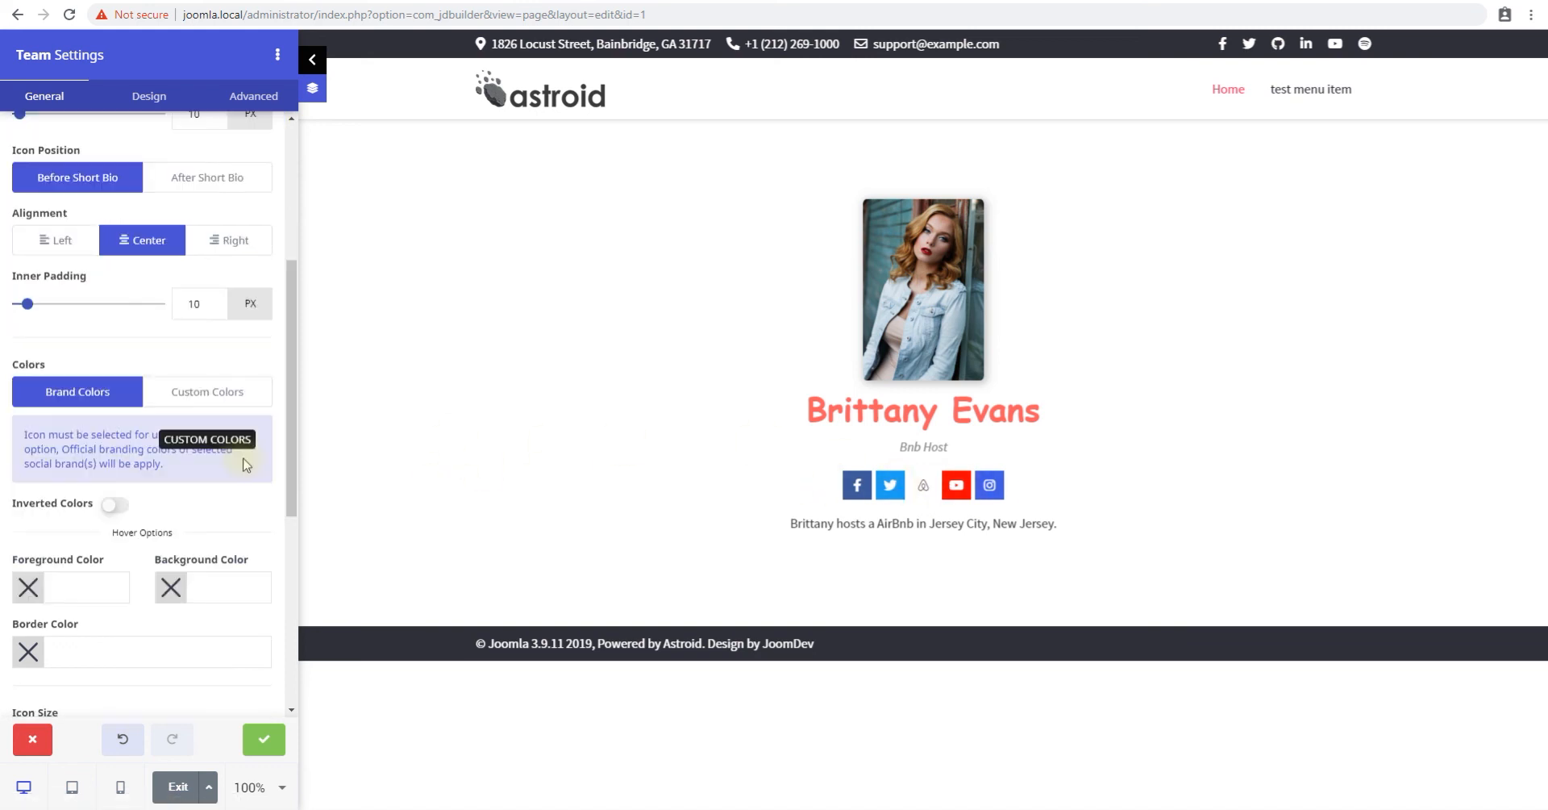
click(115, 505)
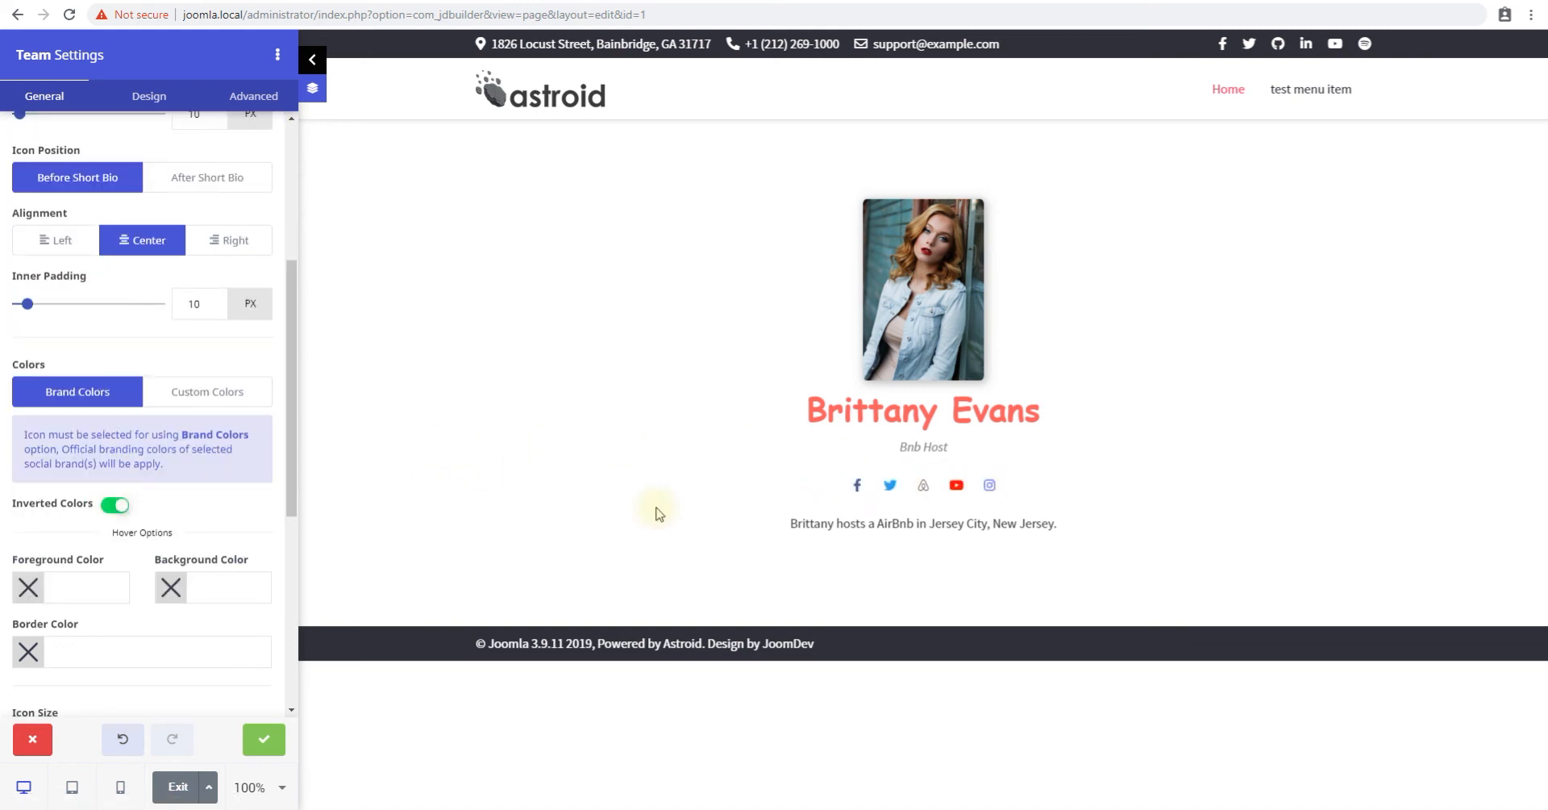
click(115, 506)
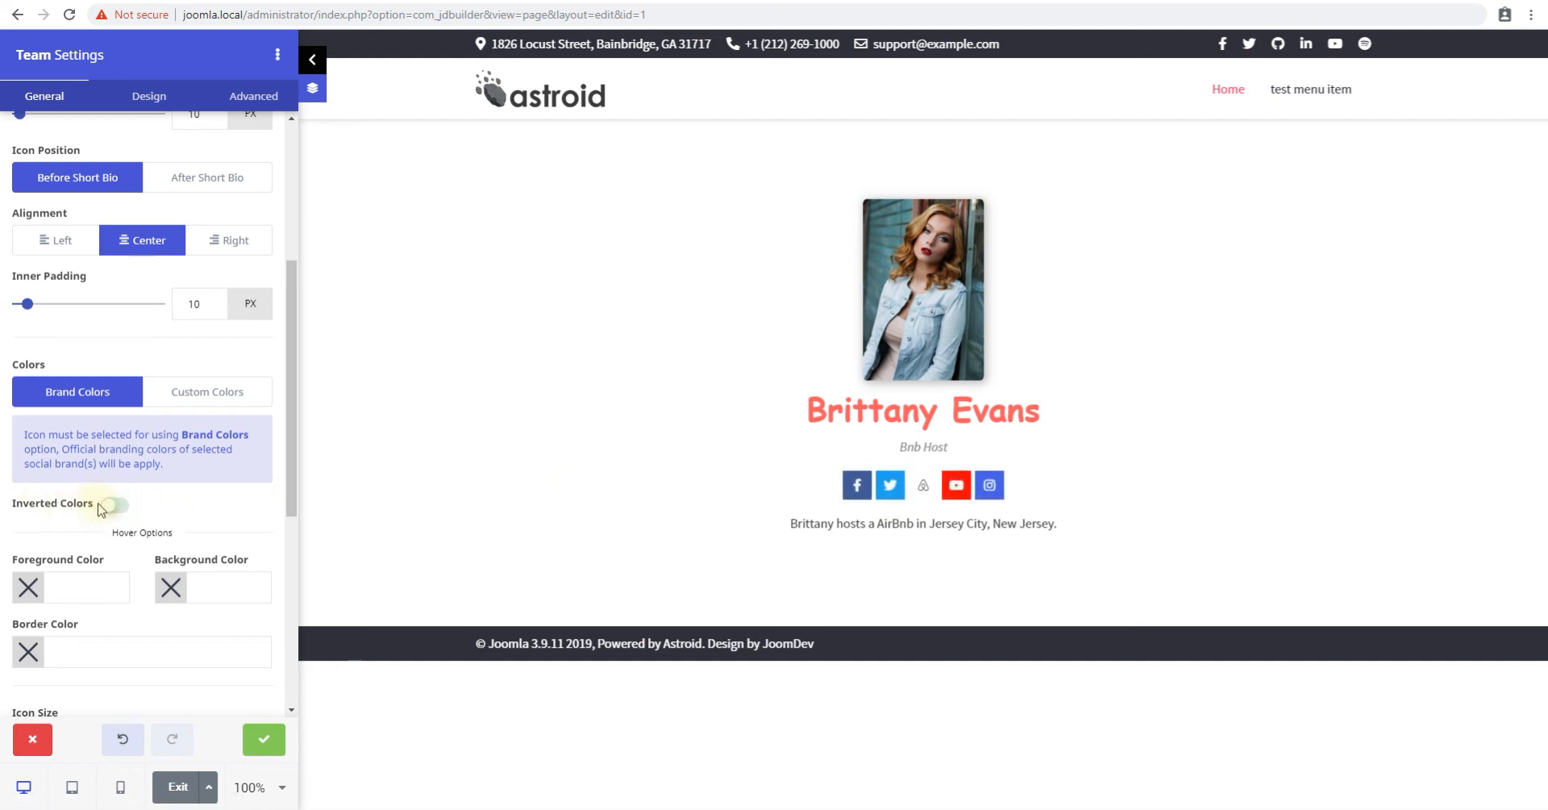
click(114, 505)
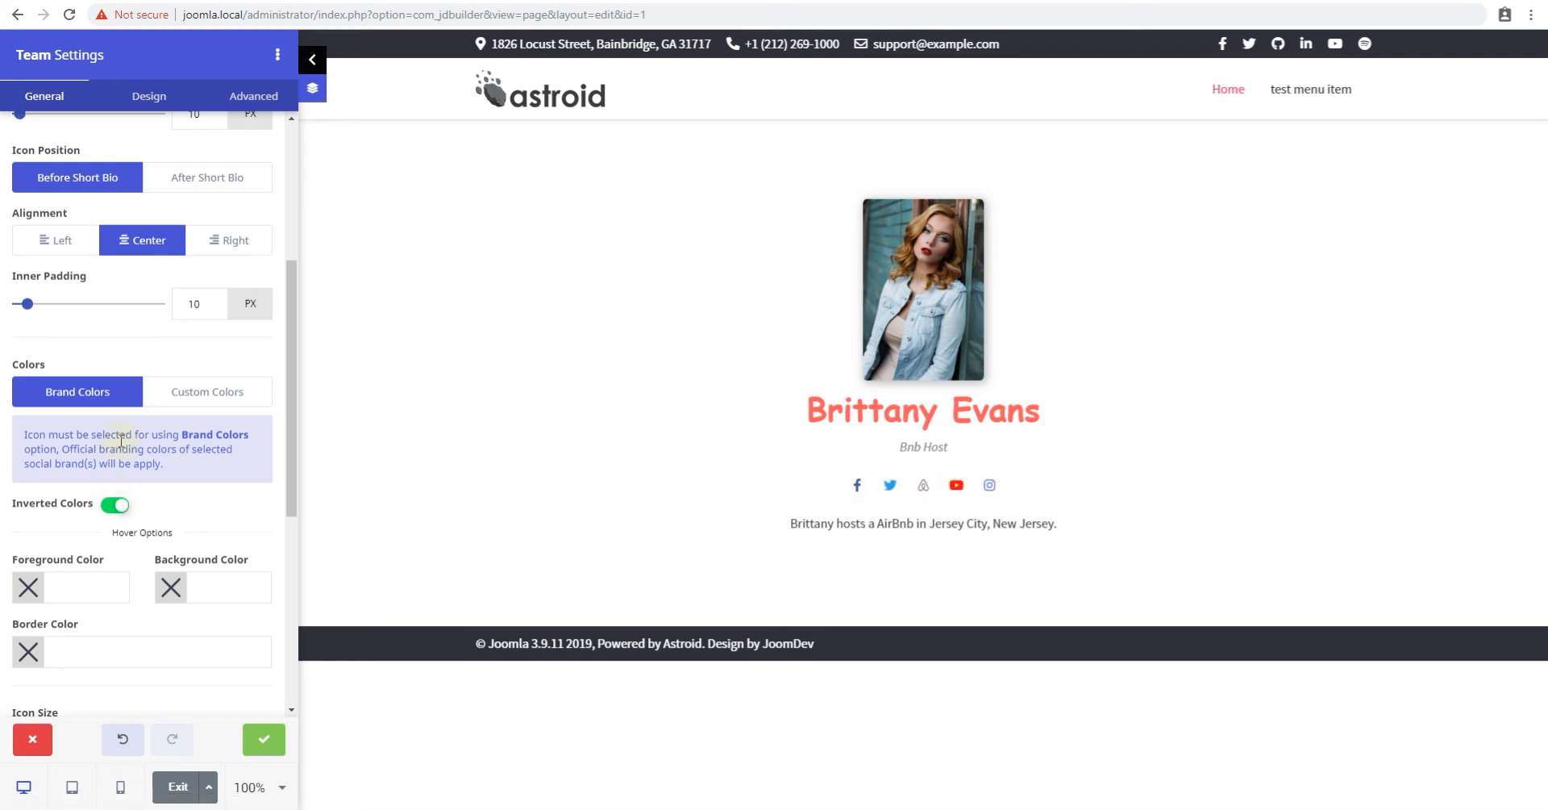
Step: Try a social icon size of 10 px, and settle on an icon size of 20 px
scroll(194, 508, down, 2)
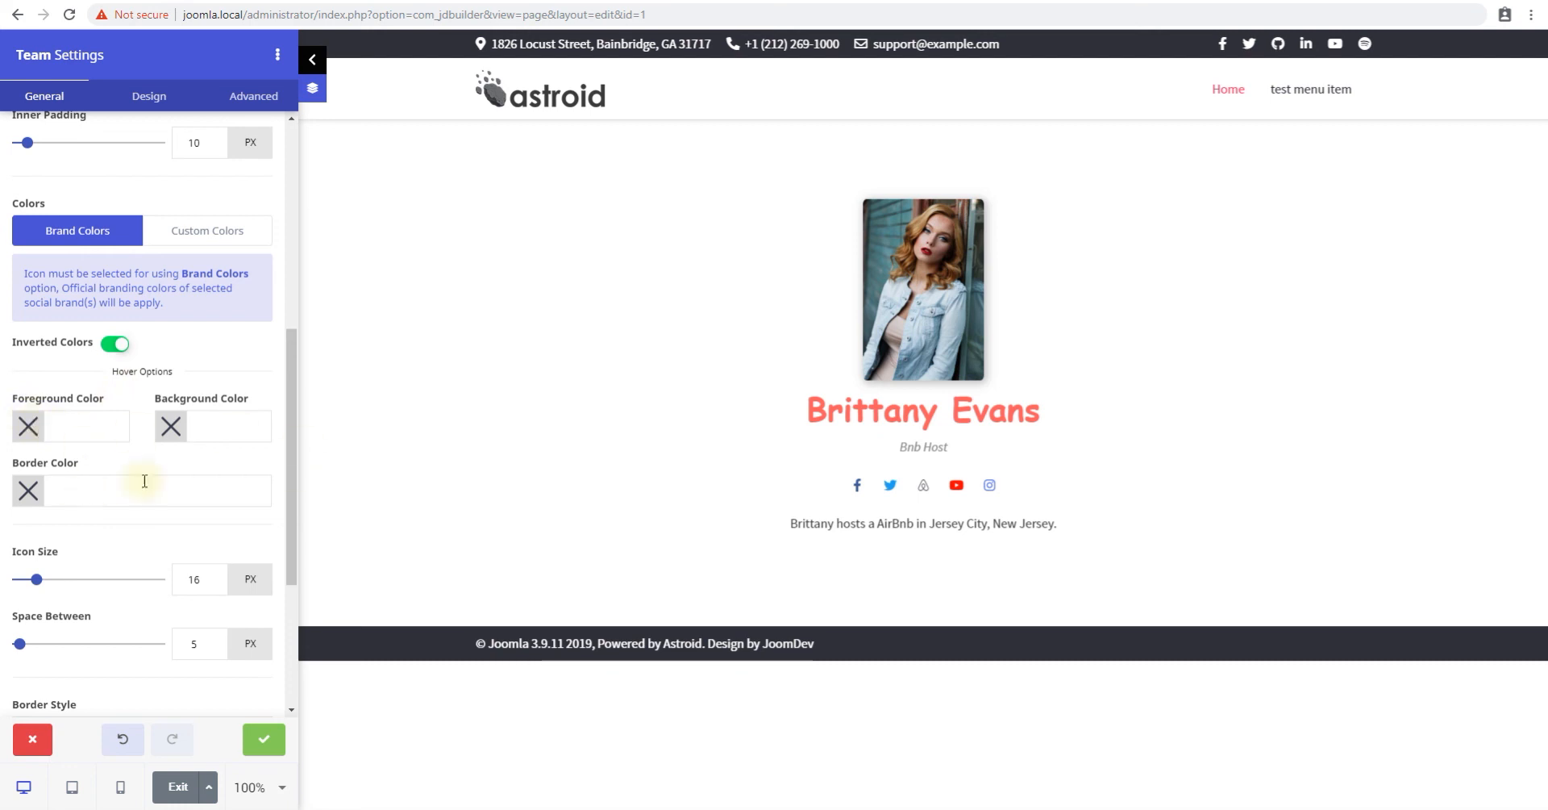
scroll(179, 467, down, 1)
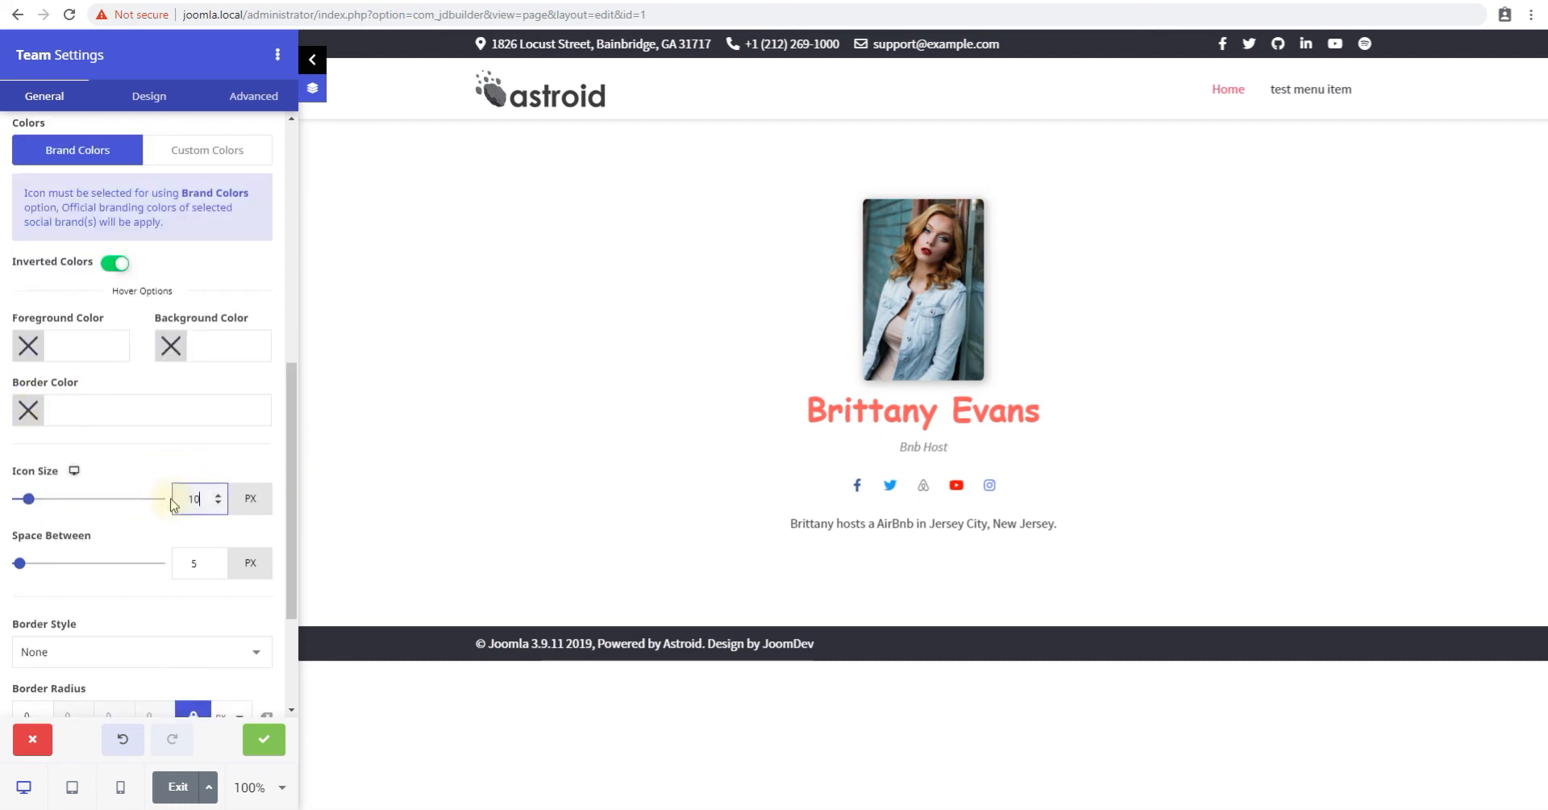
click(629, 474)
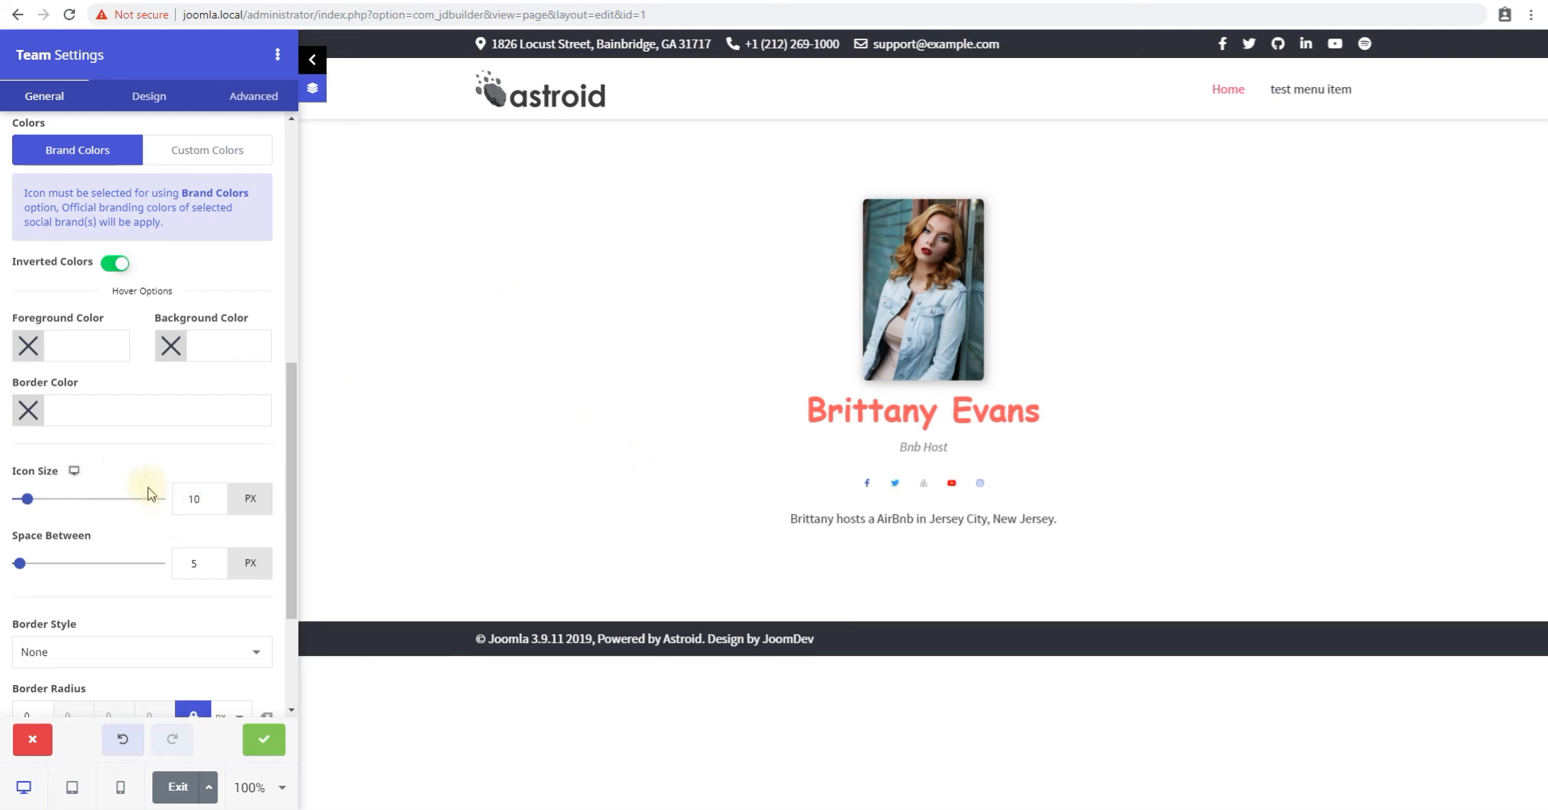
click(176, 491)
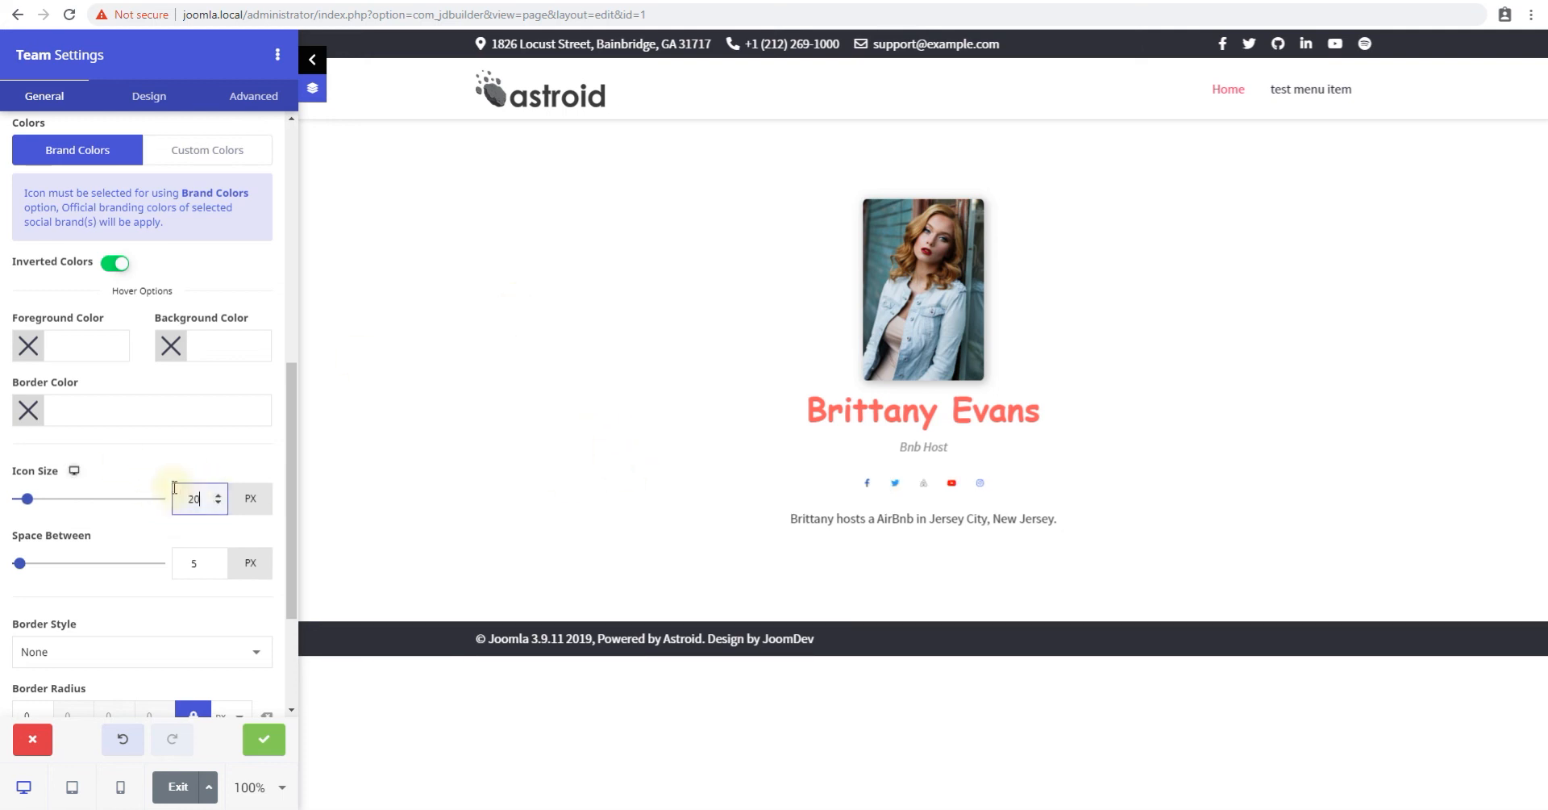
click(648, 448)
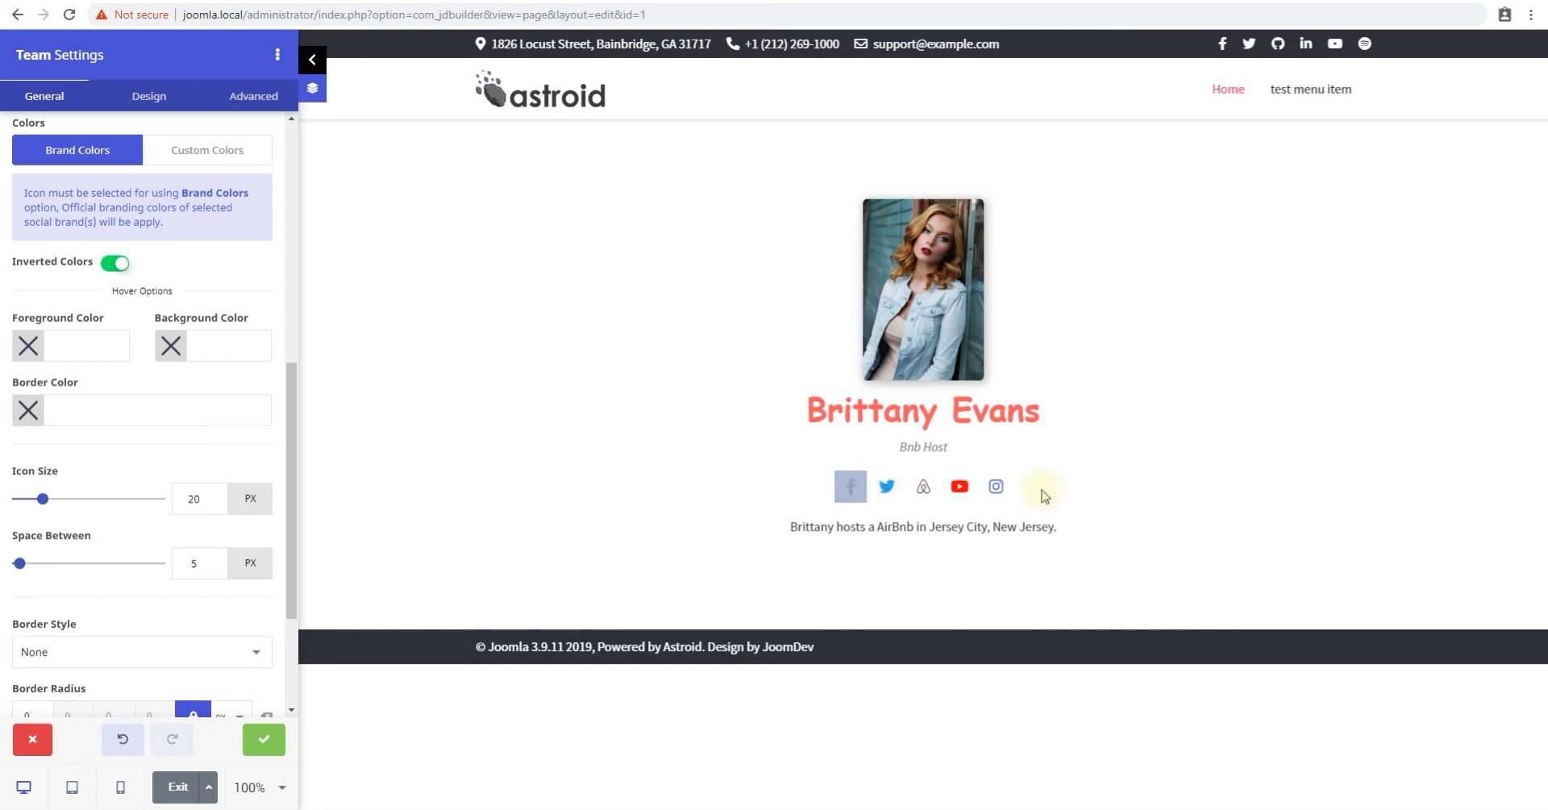
Step: Set the space between the social icons to 2 px
scroll(51, 560, down, 1)
click(190, 482)
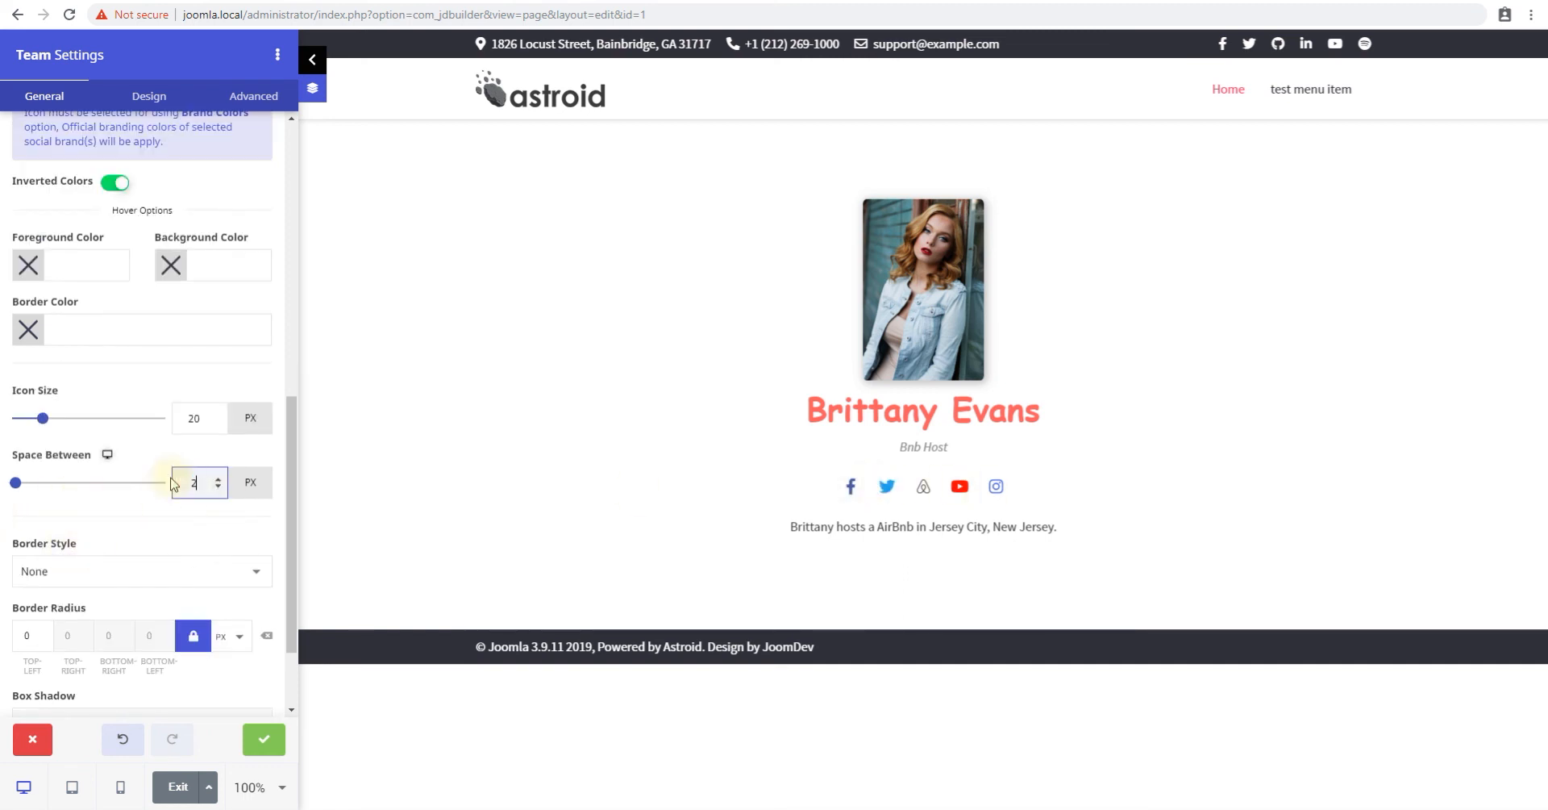
text(2)
click(534, 514)
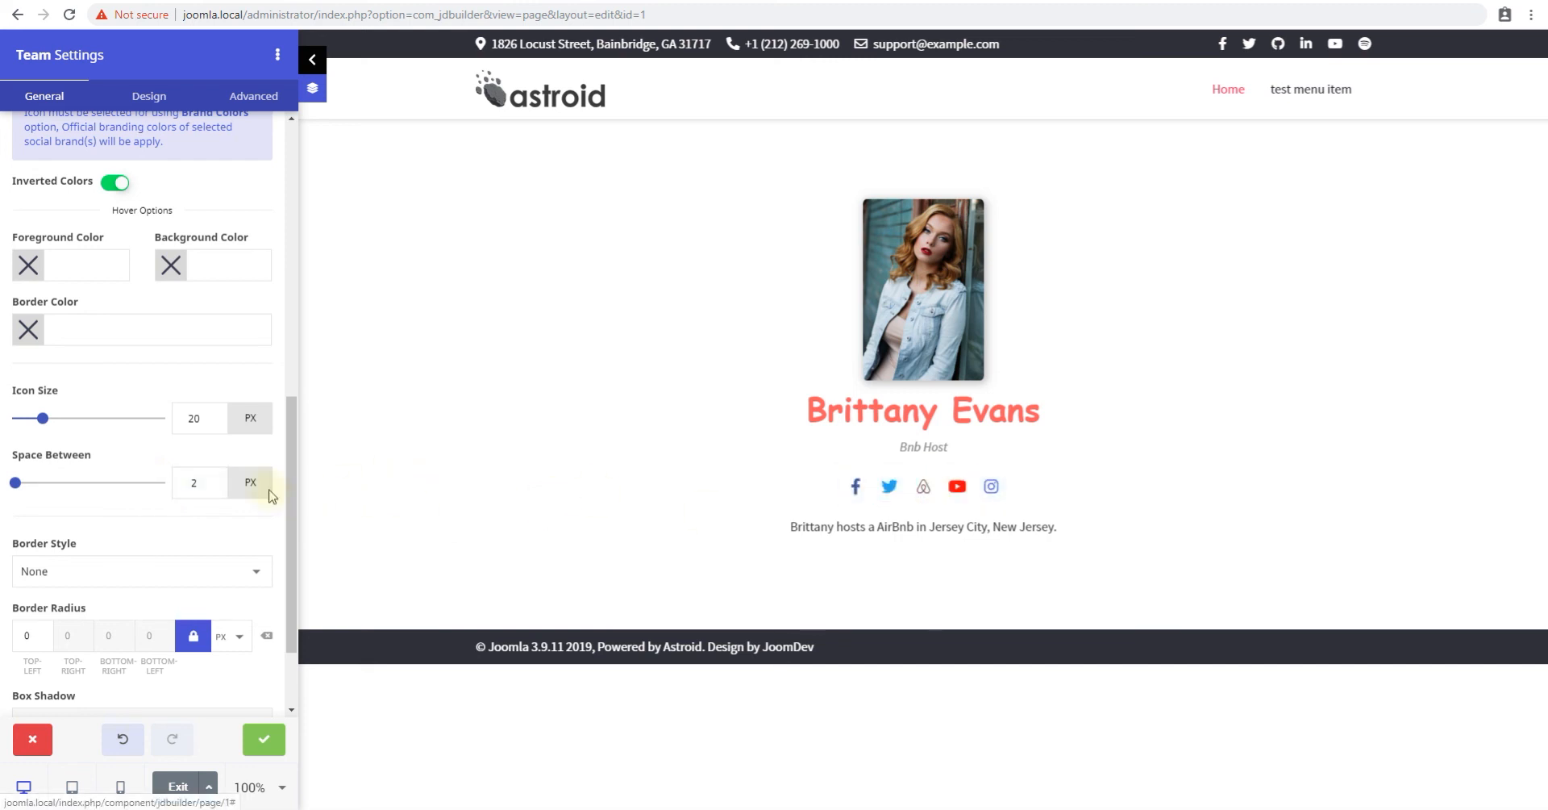
Step: Set the social icons' border radius to 3 px on all linked corners
scroll(174, 488, down, 1)
click(43, 553)
click(43, 553)
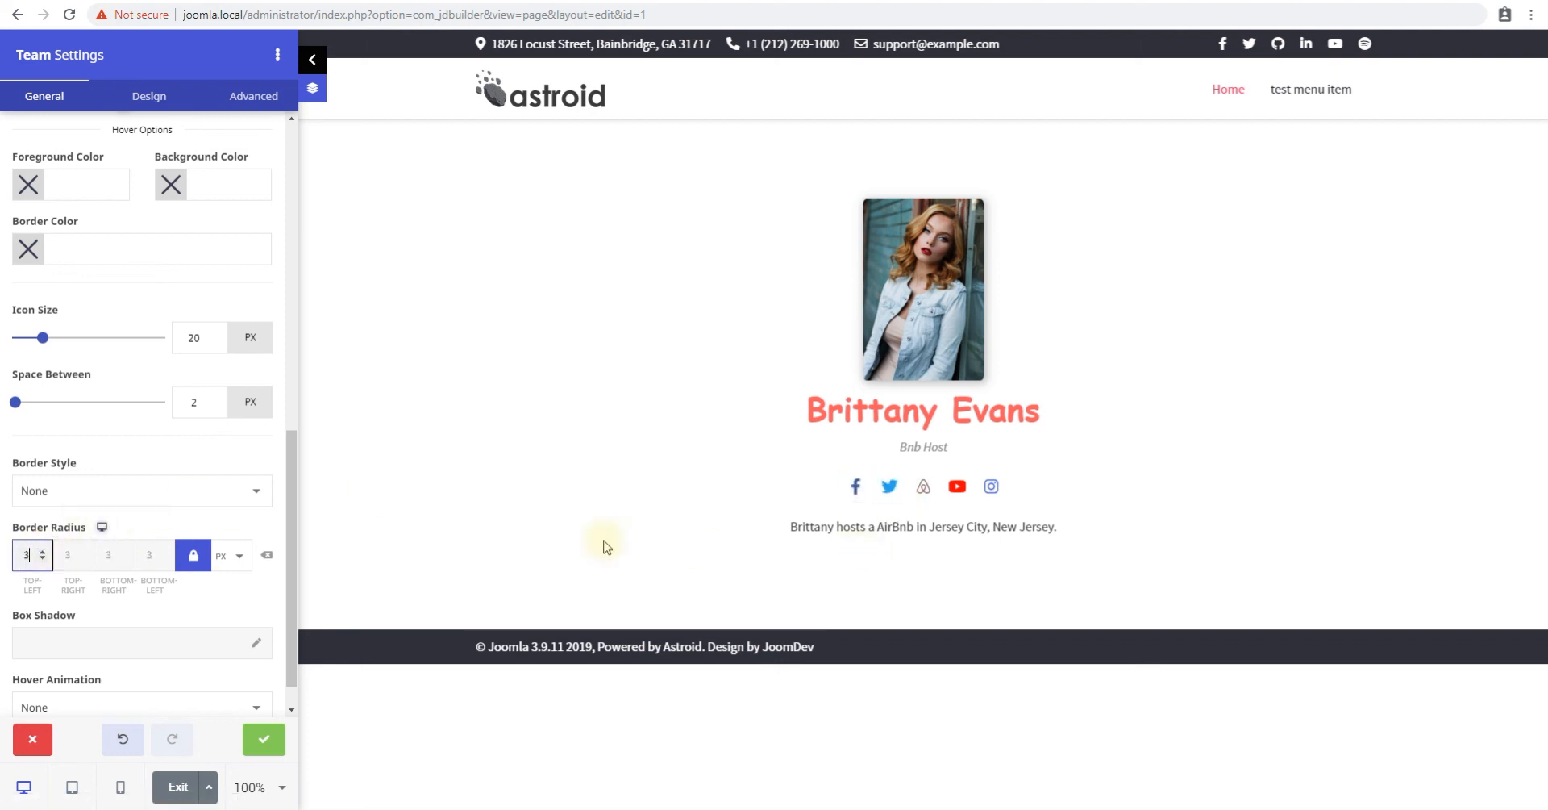
Step: Turn off Inverted Colors for the social icons and apply the Grow hover animation to them
scroll(129, 294, up, 2)
click(115, 263)
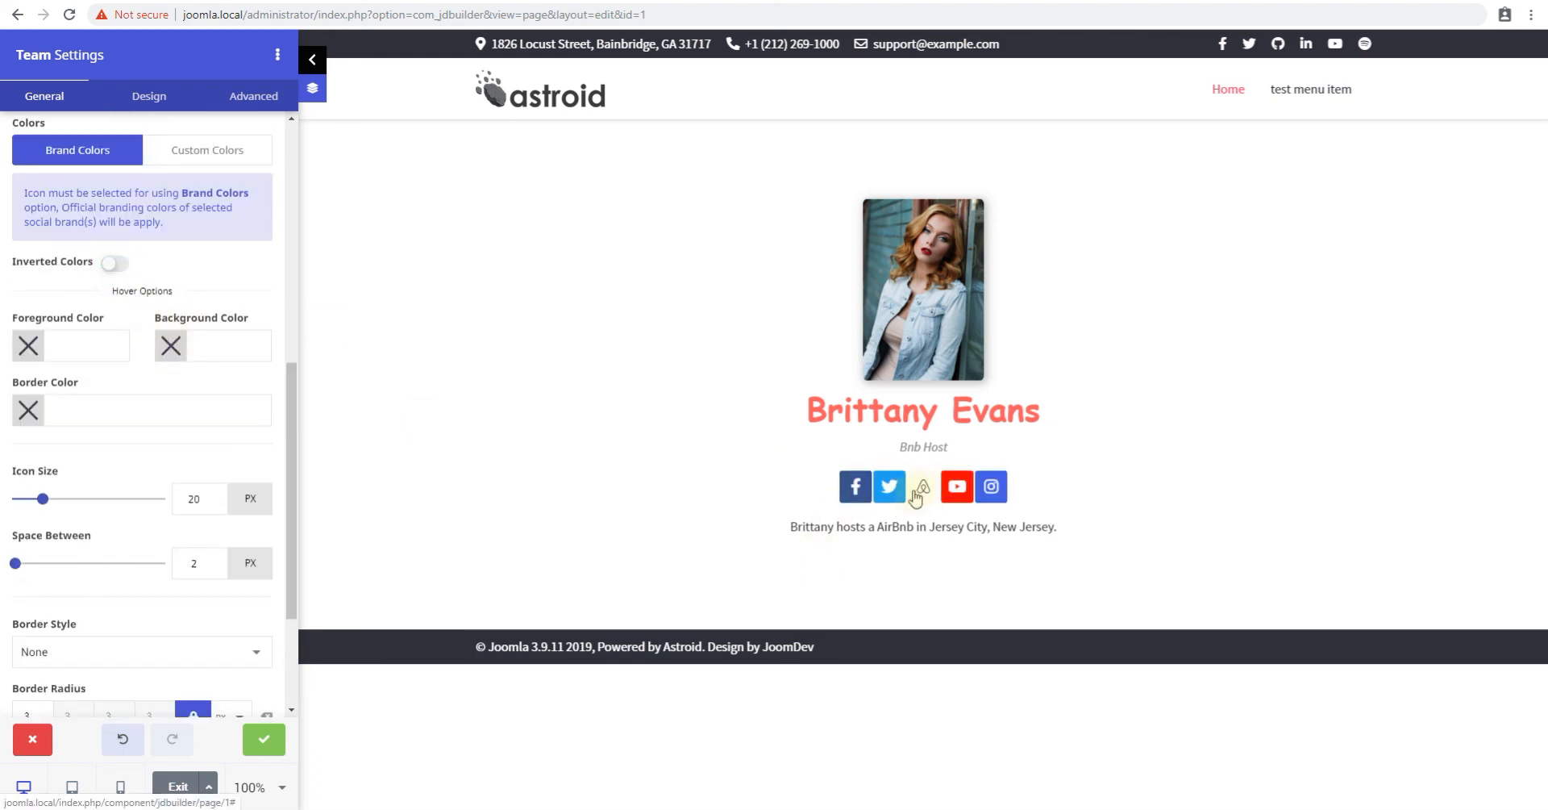
scroll(120, 593, down, 3)
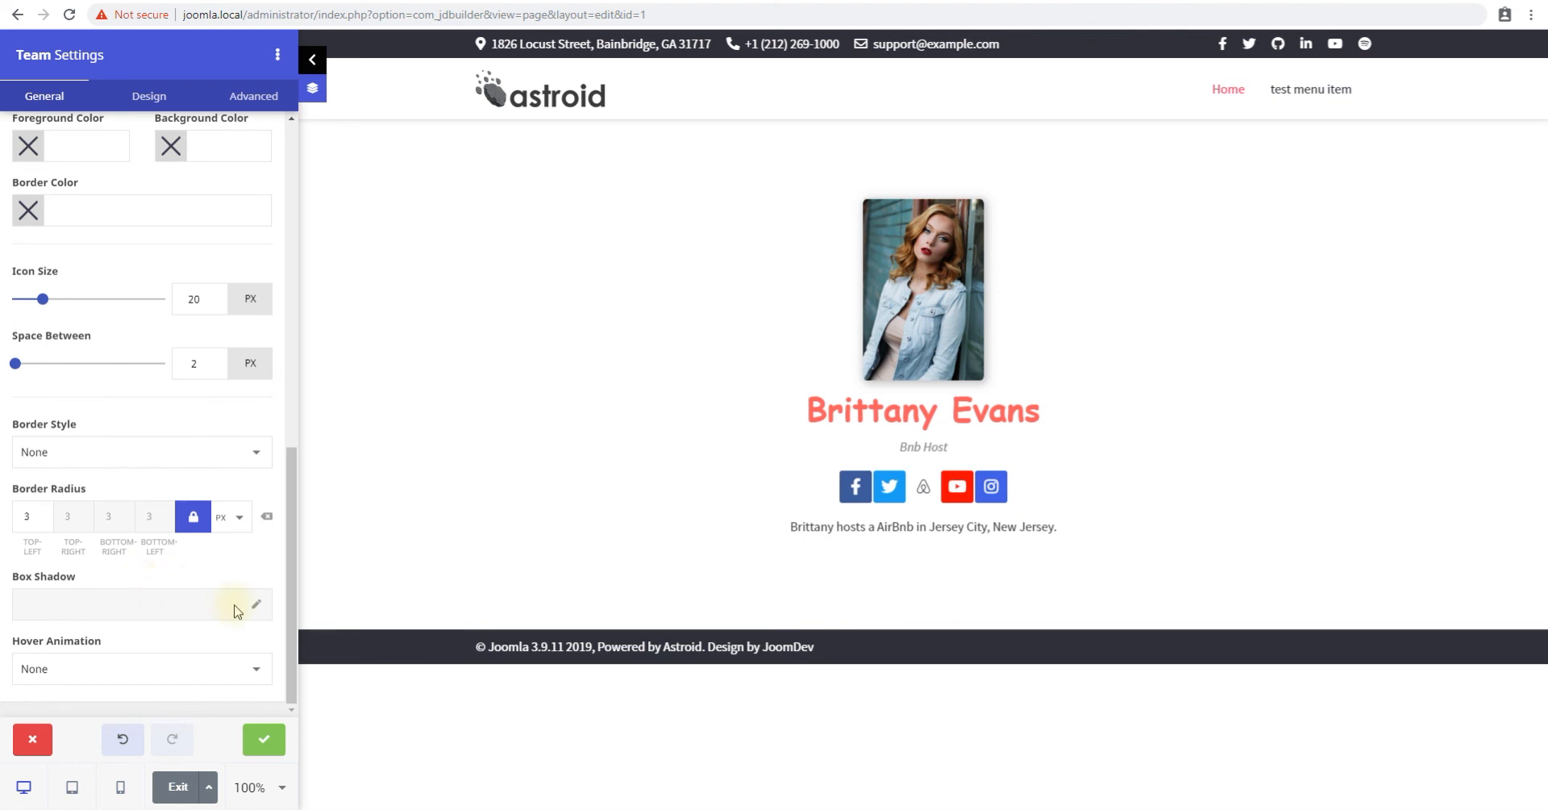
click(150, 681)
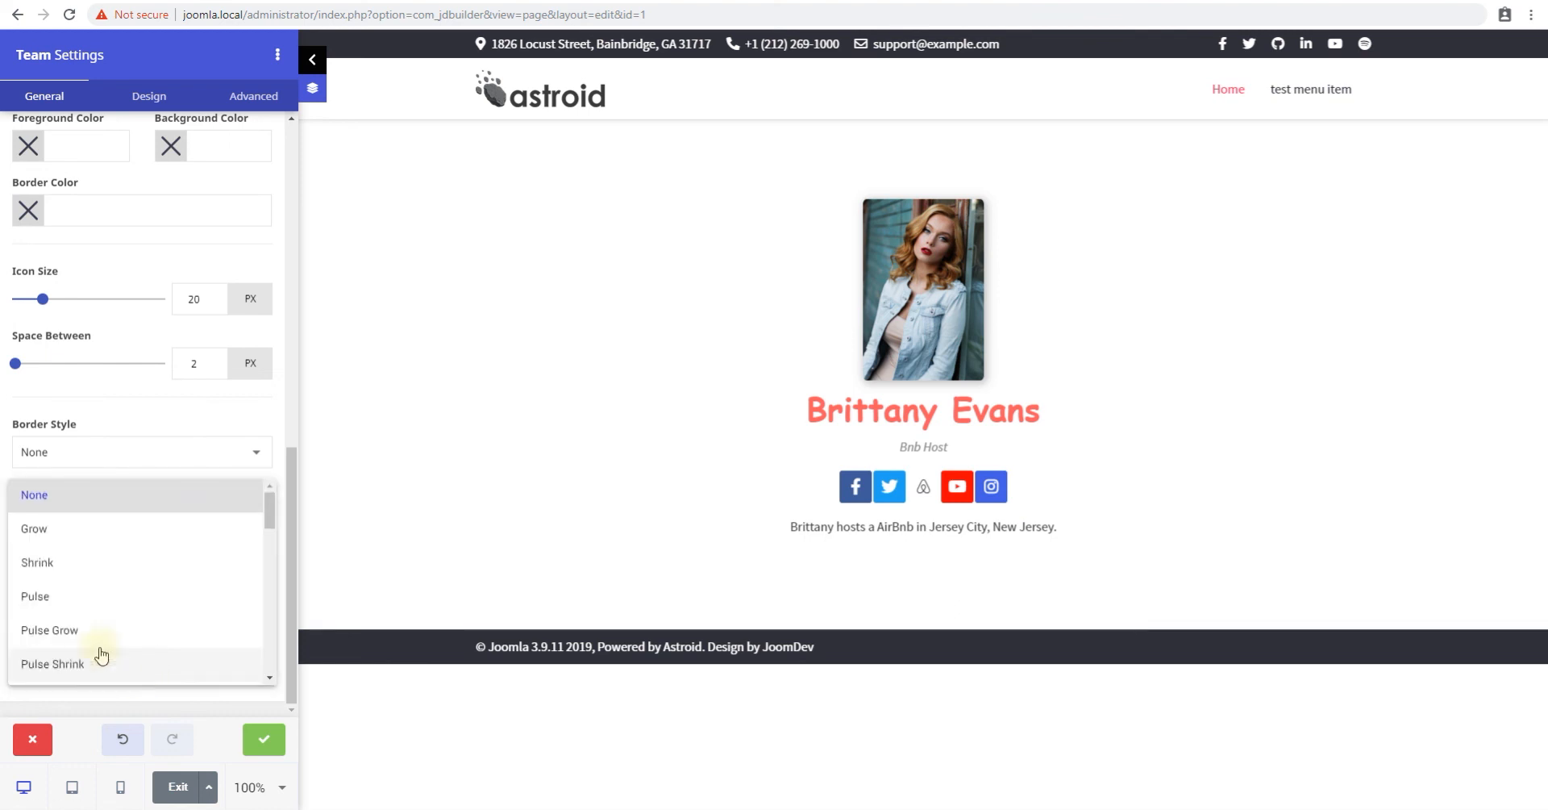
click(34, 529)
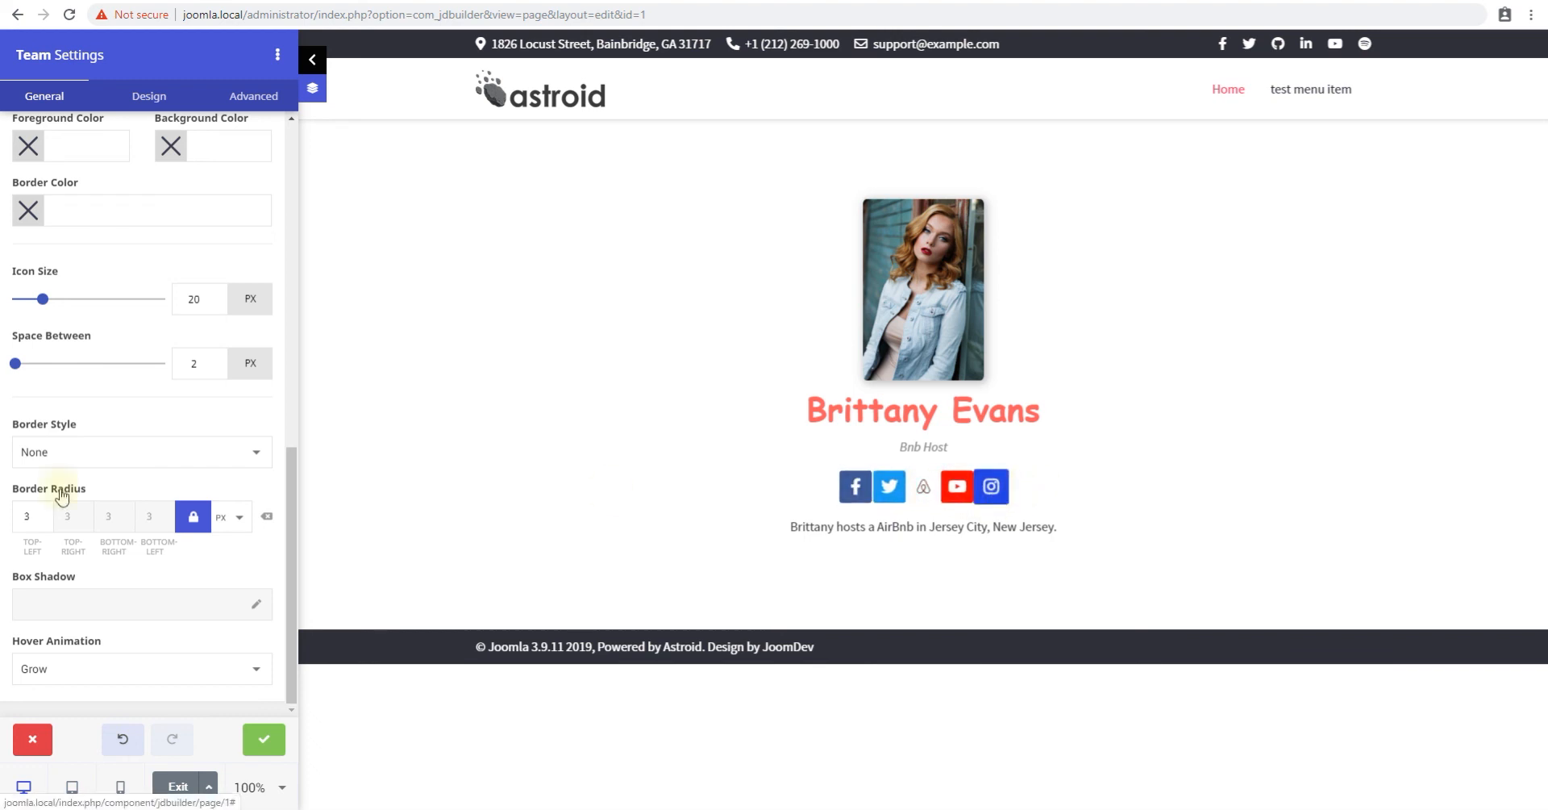
Step: Set the space between the social icons to 5 px and apply the Team element's settings
scroll(229, 410, up, 1)
click(218, 443)
click(218, 443)
click(455, 496)
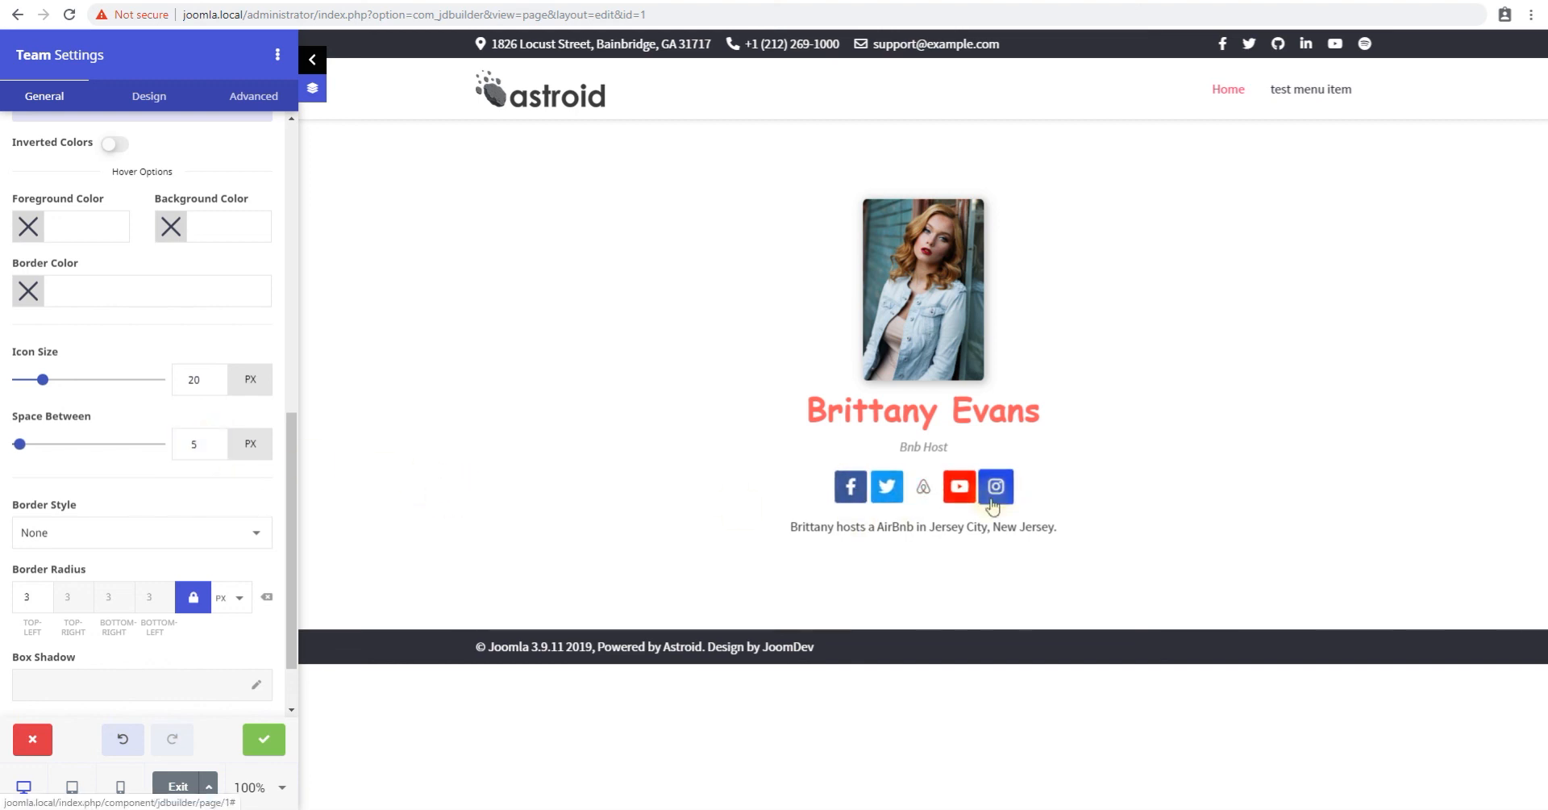
scroll(162, 524, up, 10)
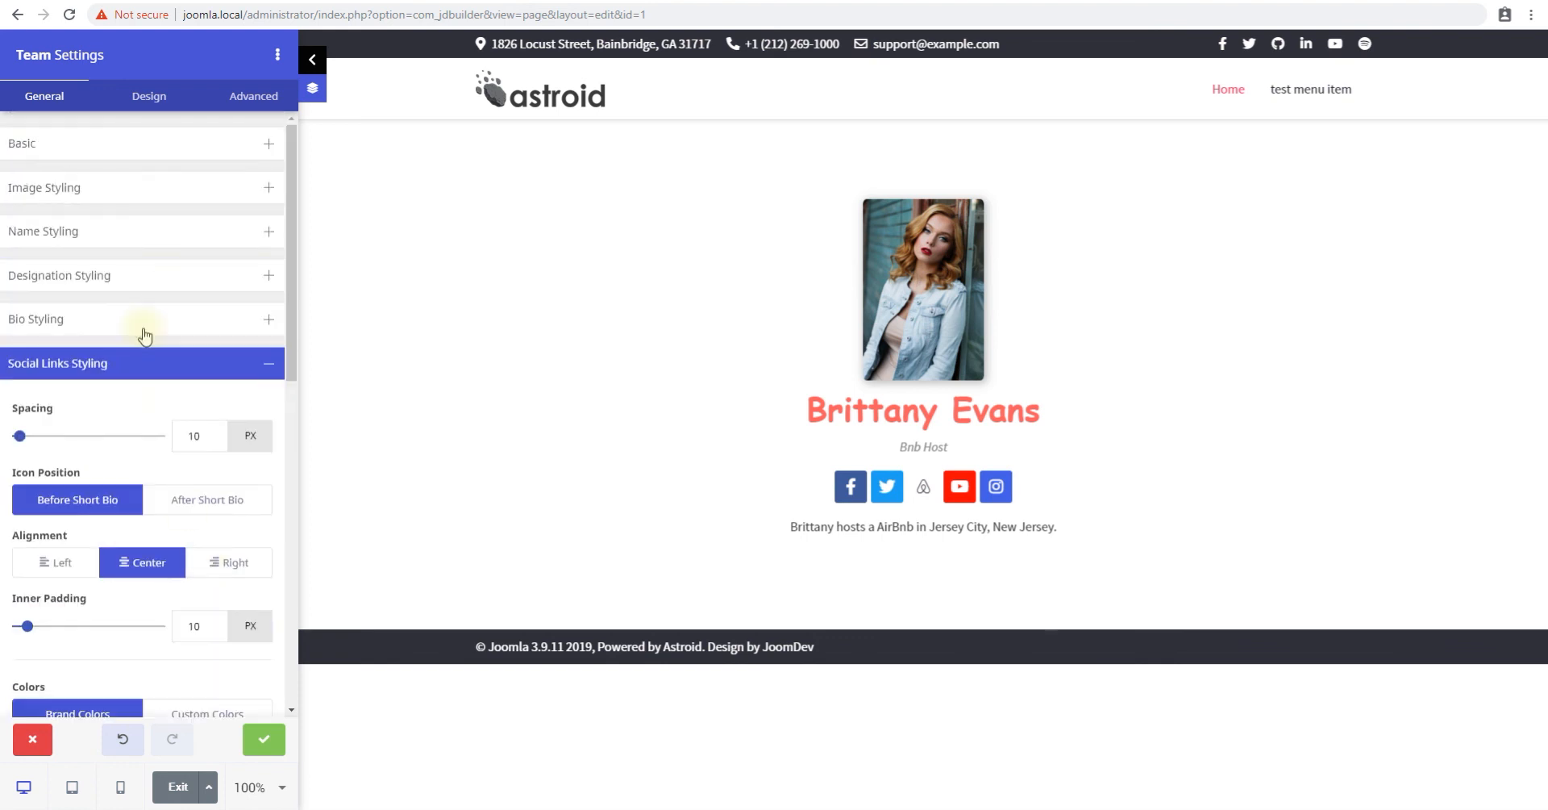
click(104, 368)
click(264, 739)
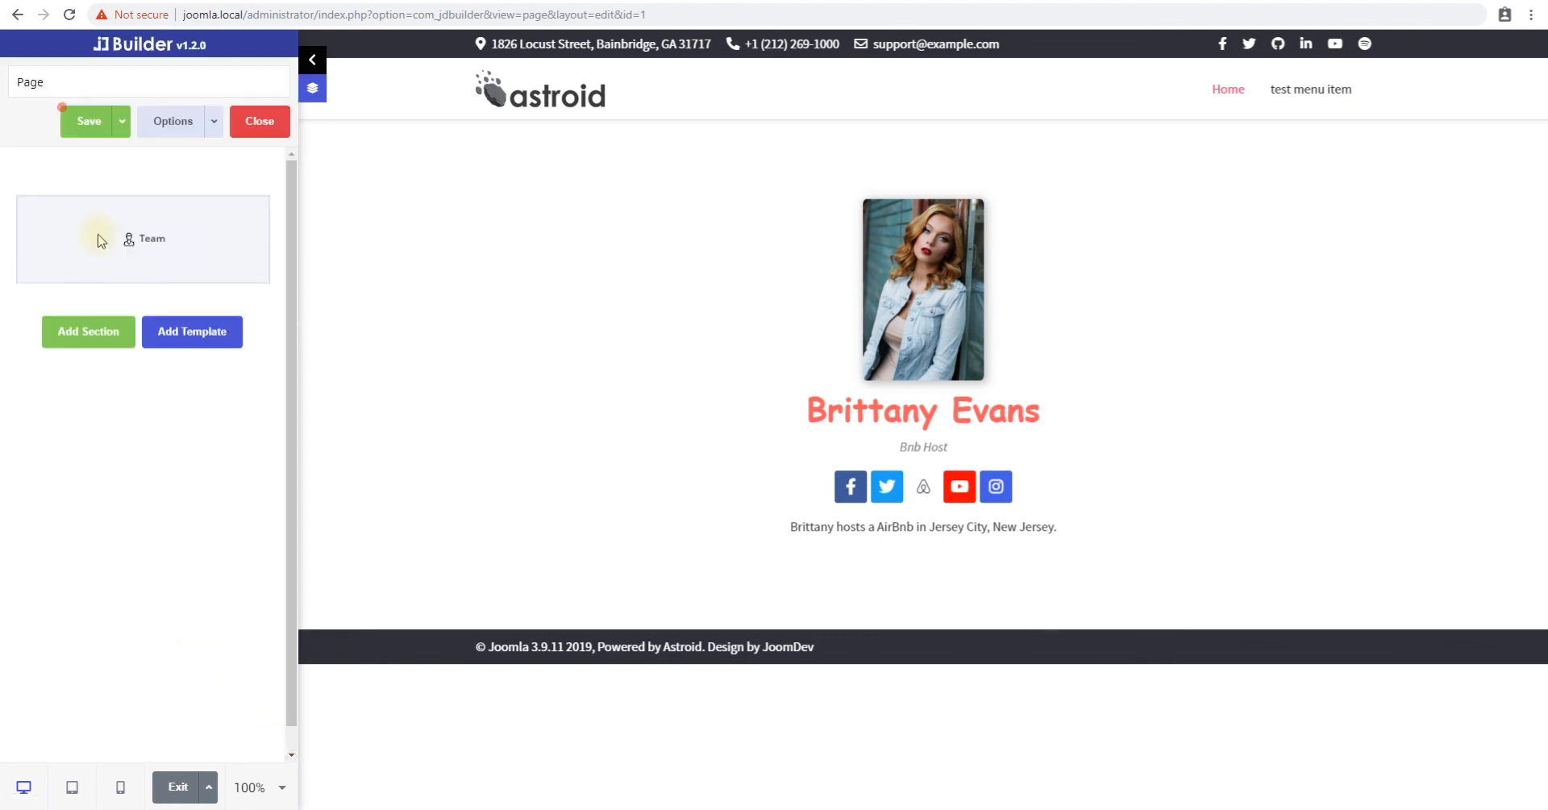
Step: Split the row containing the Team element into two equal columns (6+6)
mouse_move(142, 235)
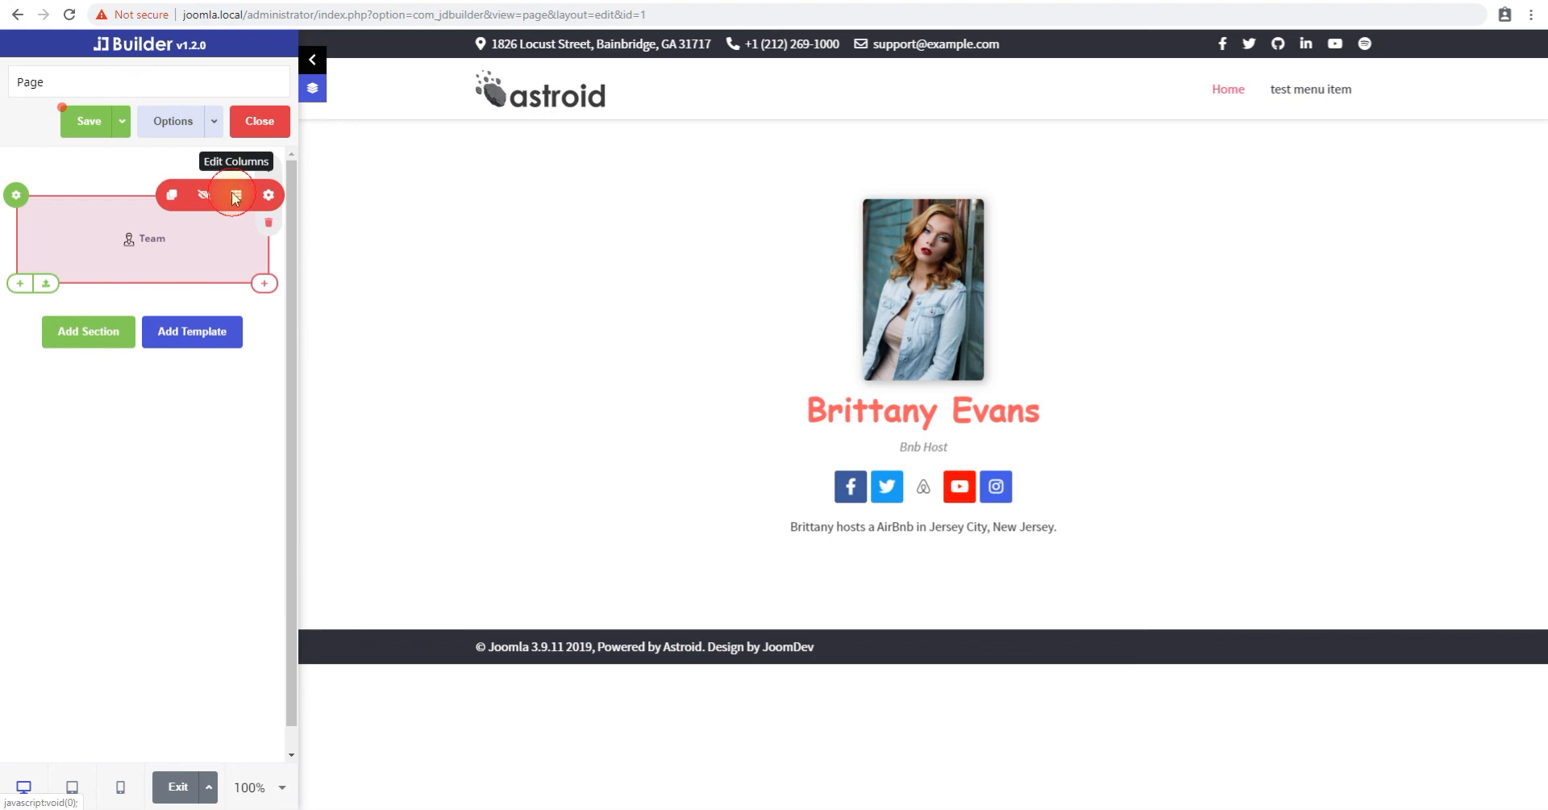
click(234, 196)
click(775, 364)
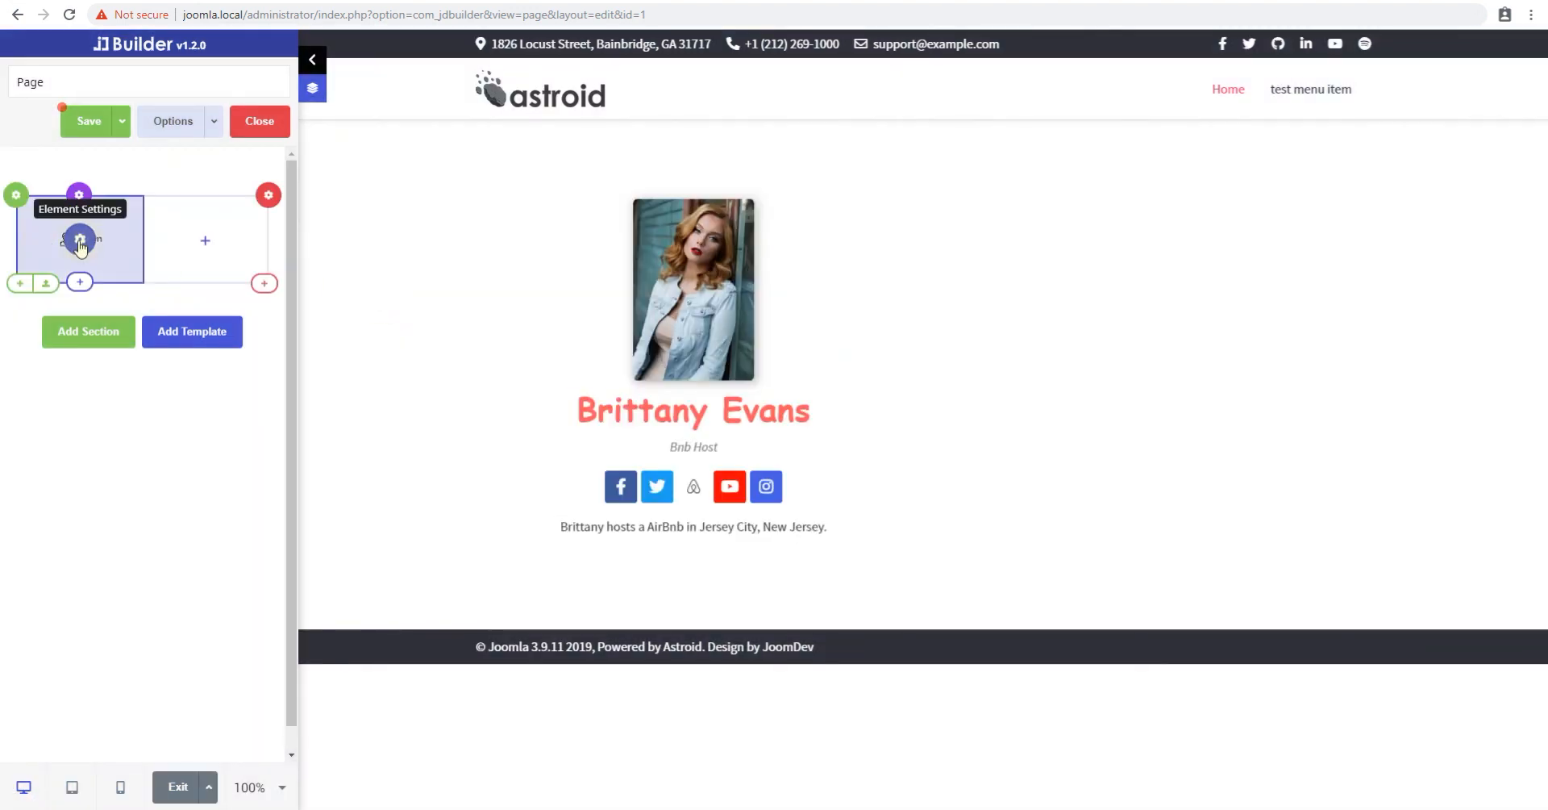
Step: Duplicate the Team element and move one of the two copies into the empty second column
click(80, 304)
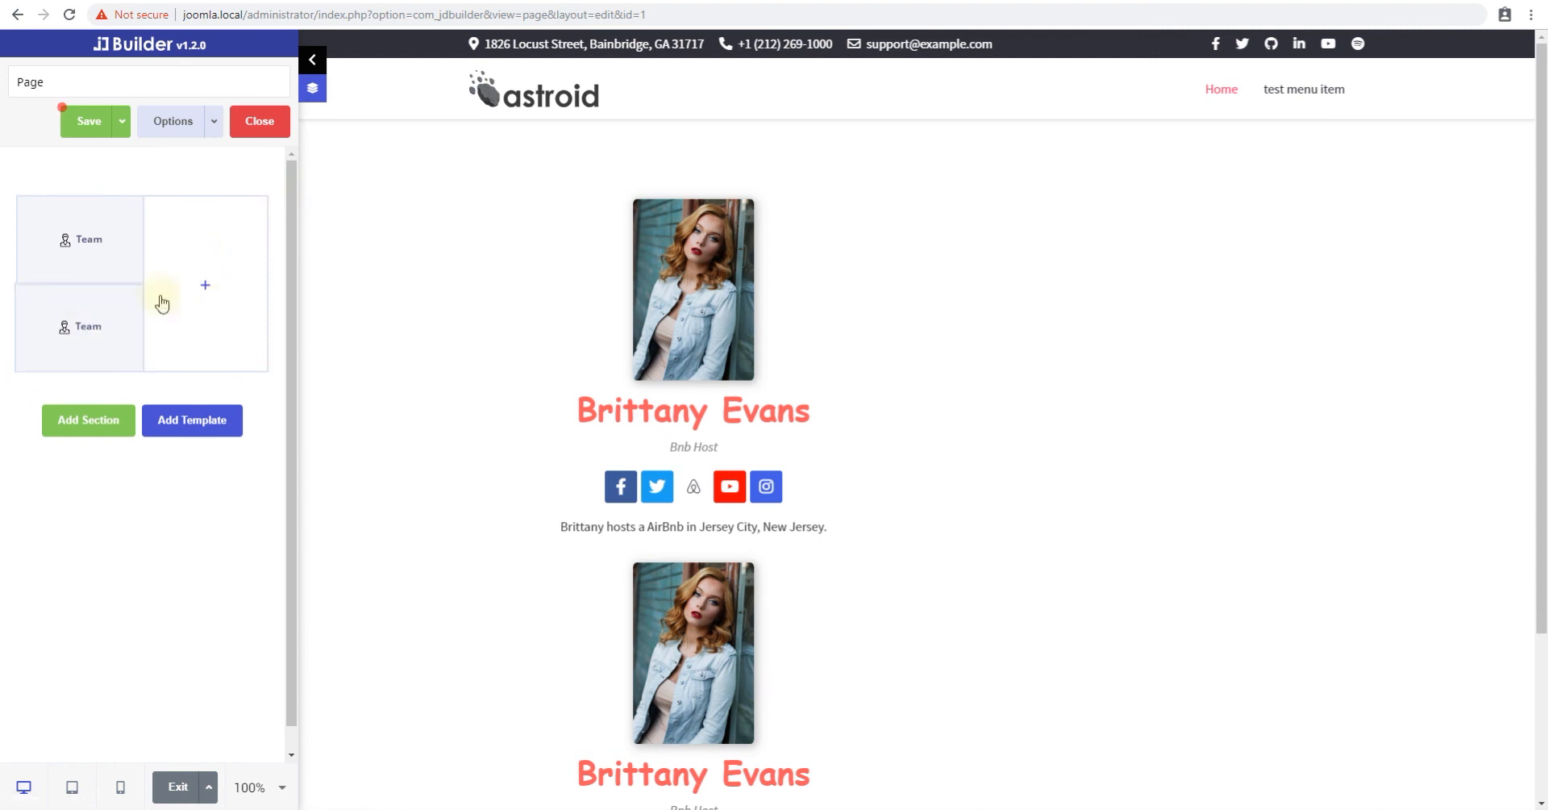
mouse_move(82, 234)
drag(55, 240, 196, 247)
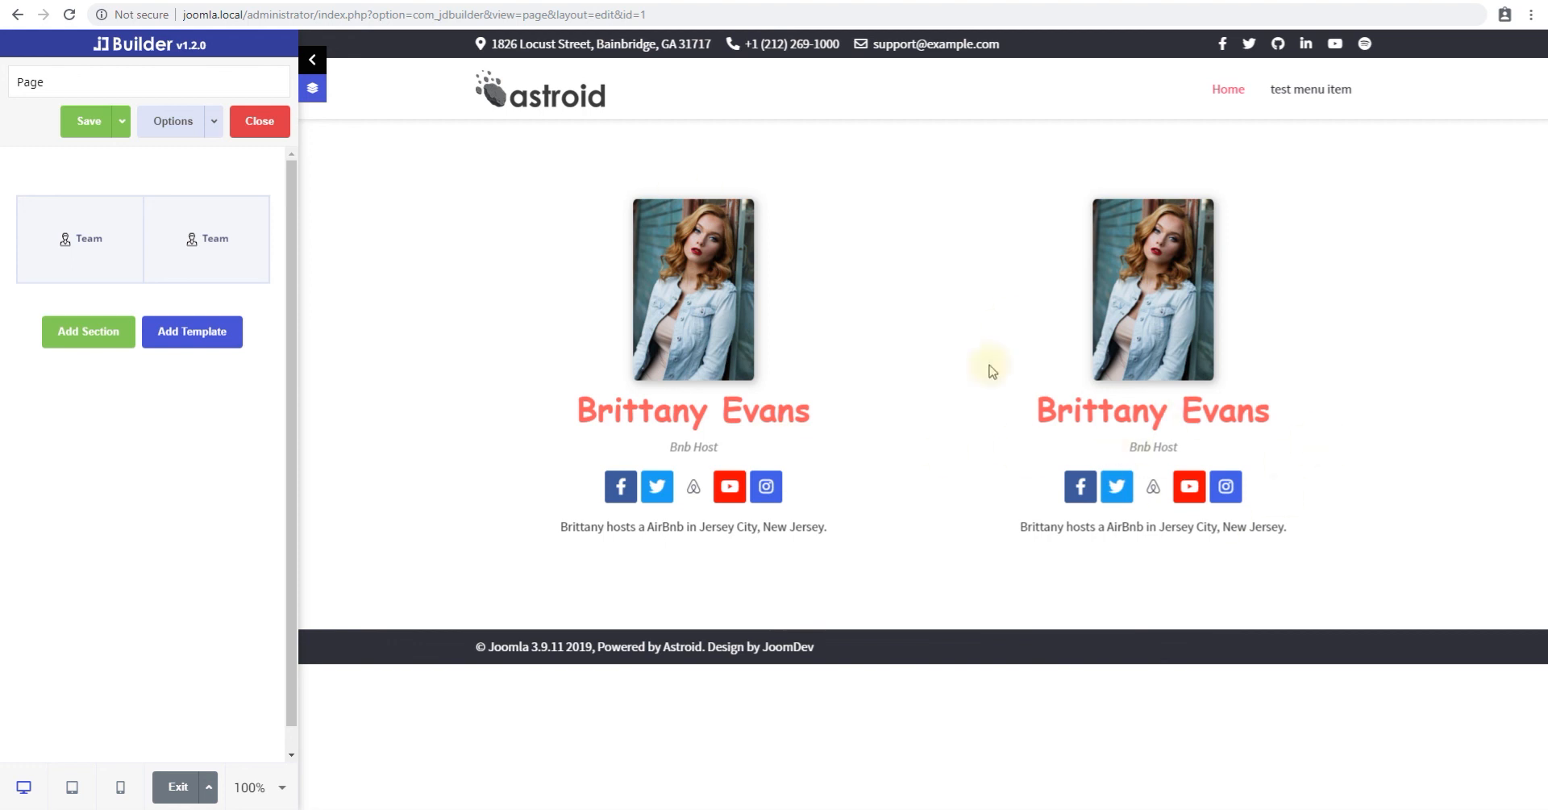
Step: Try the 9+3 column layout on the row with the two Team elements
mouse_move(208, 234)
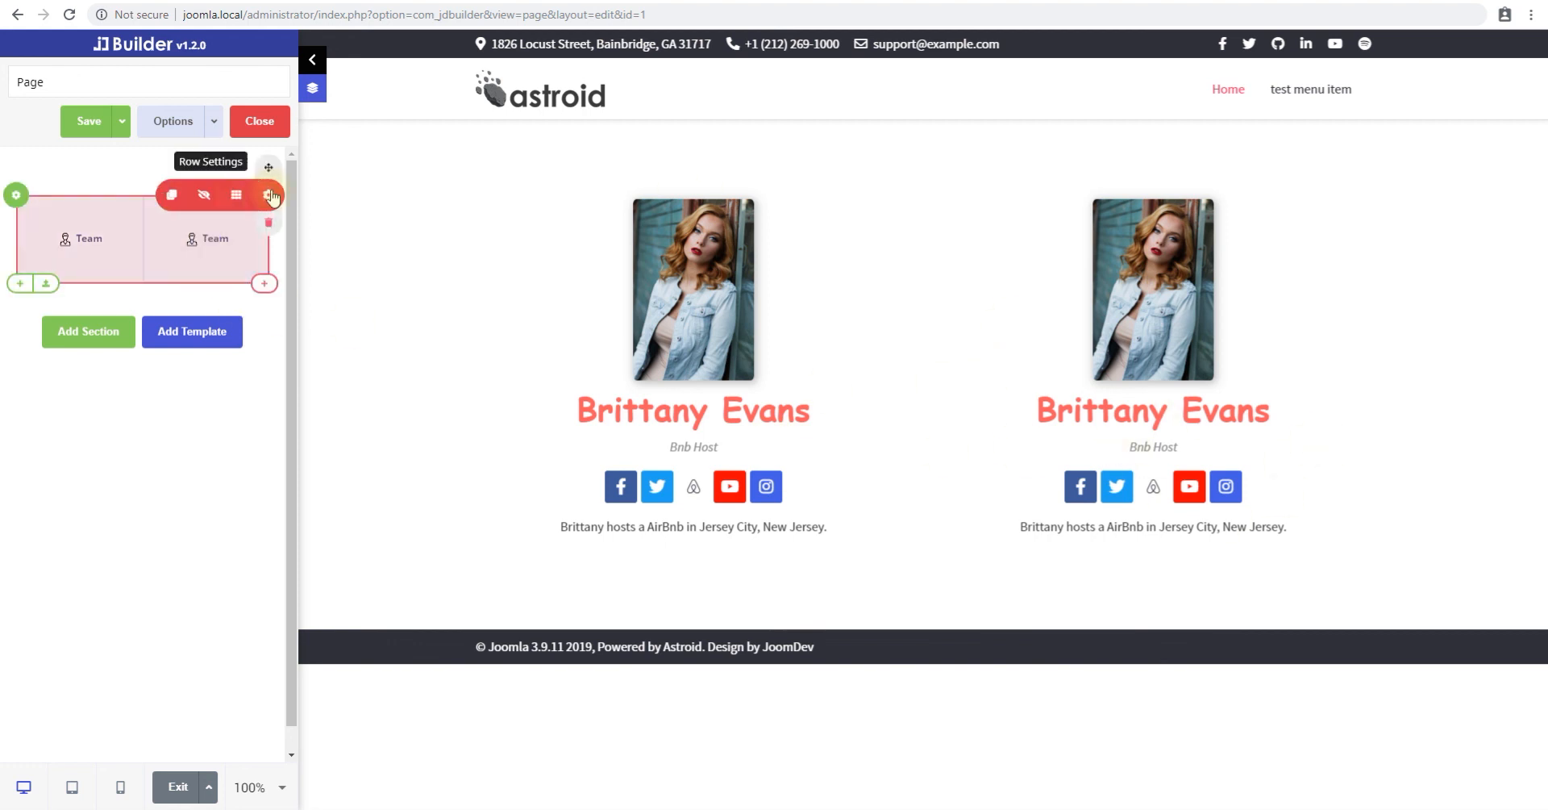
click(240, 197)
click(964, 370)
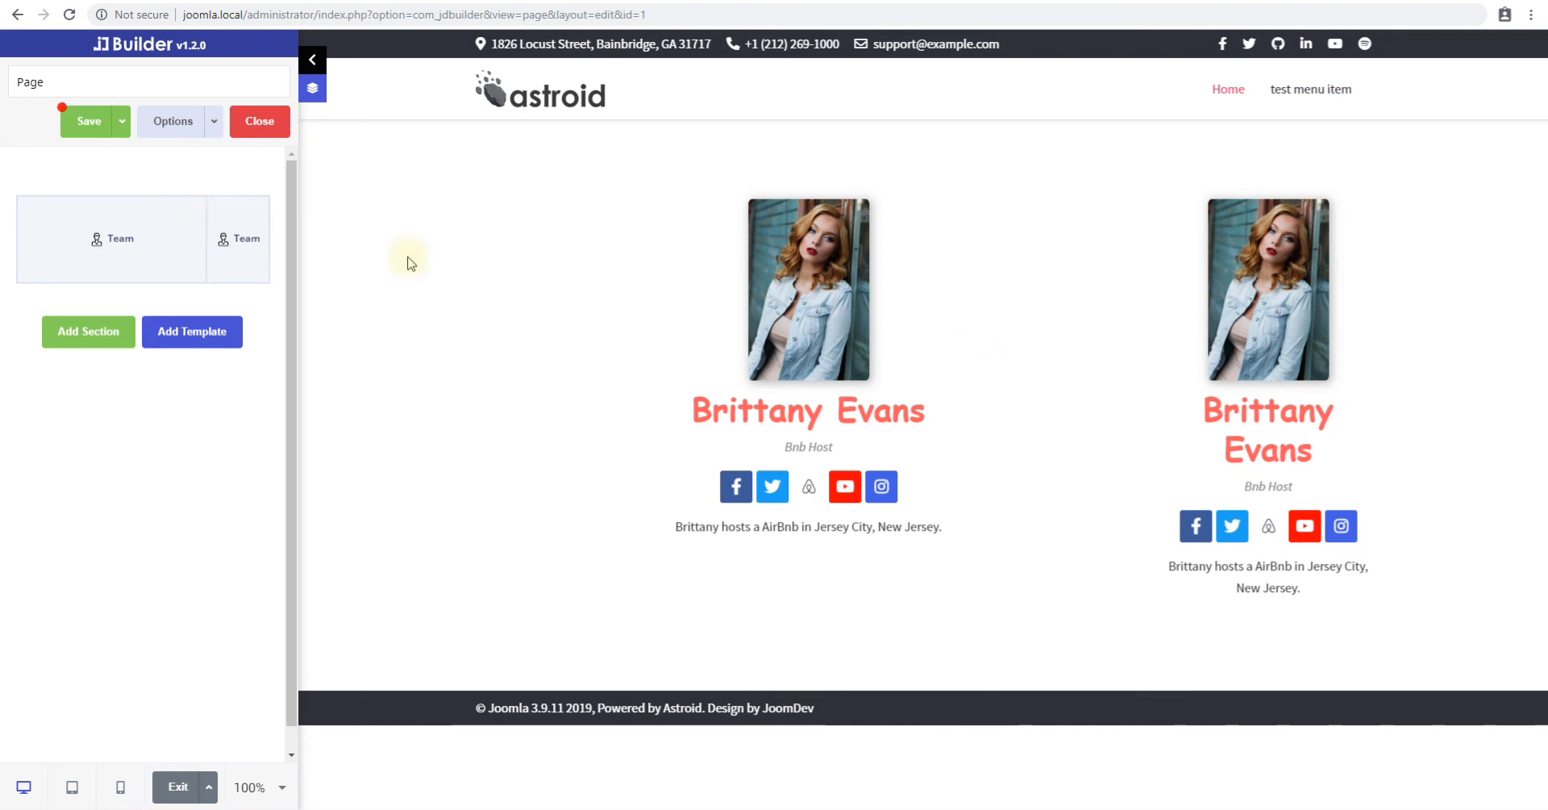
Step: Change the row to three equal columns (4+4+4) and place a duplicate of the Team element in the third column
click(238, 196)
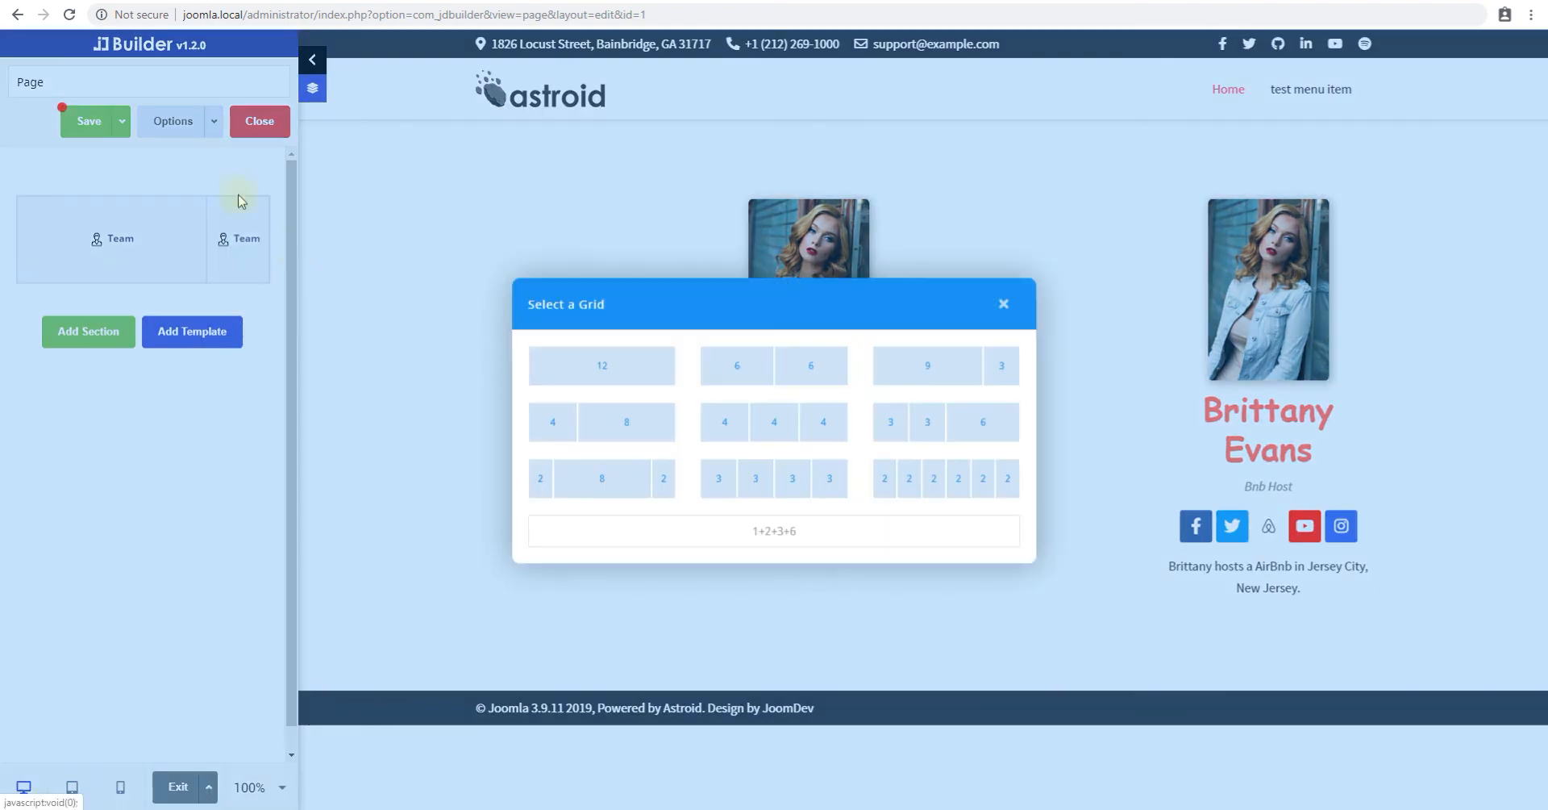
click(769, 419)
mouse_move(142, 266)
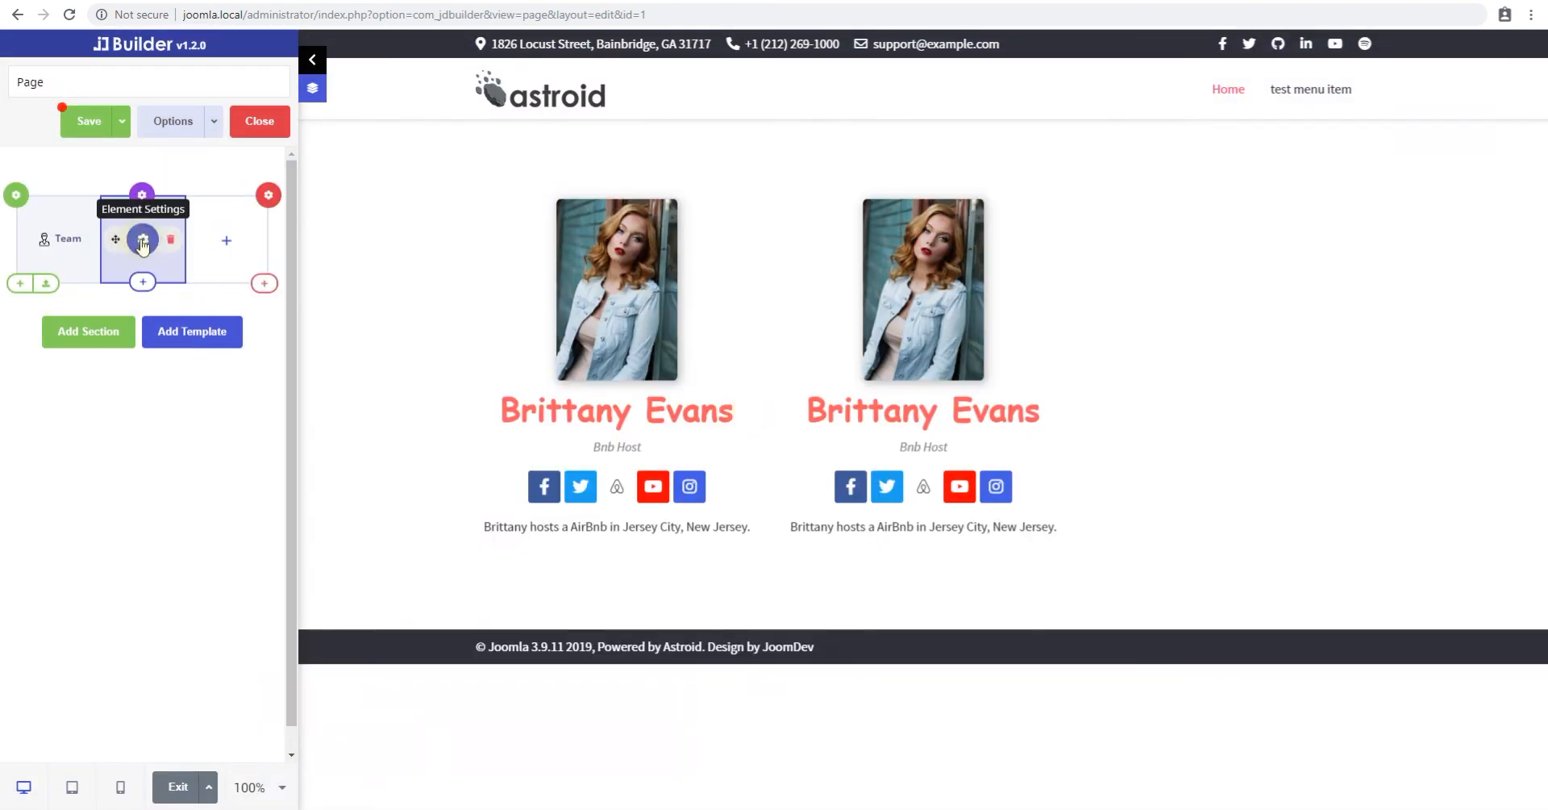
click(143, 303)
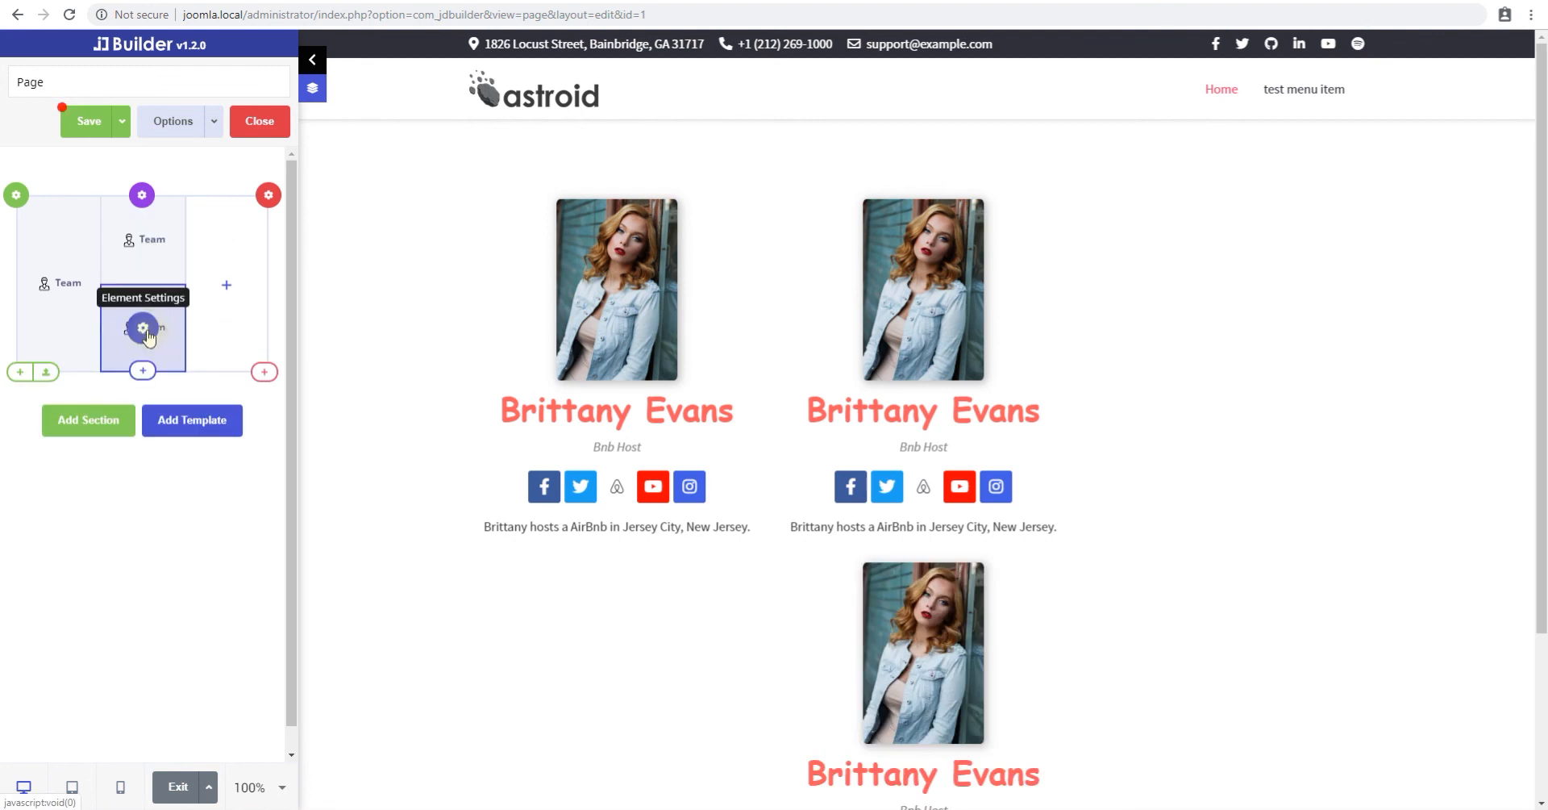
drag(121, 329, 211, 242)
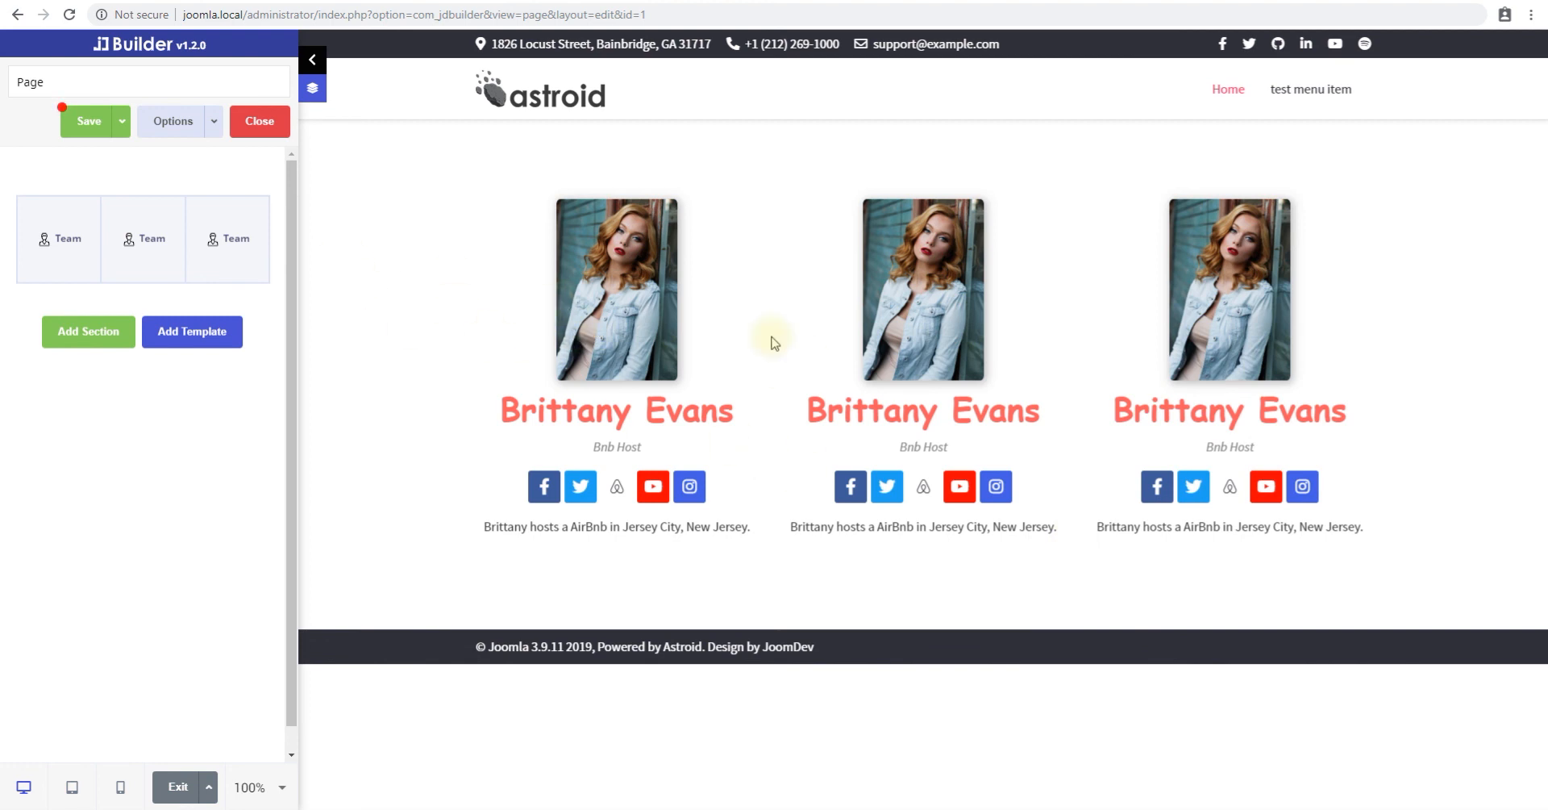
Step: Remove the avatar image from the middle Team element's basic settings
mouse_move(155, 253)
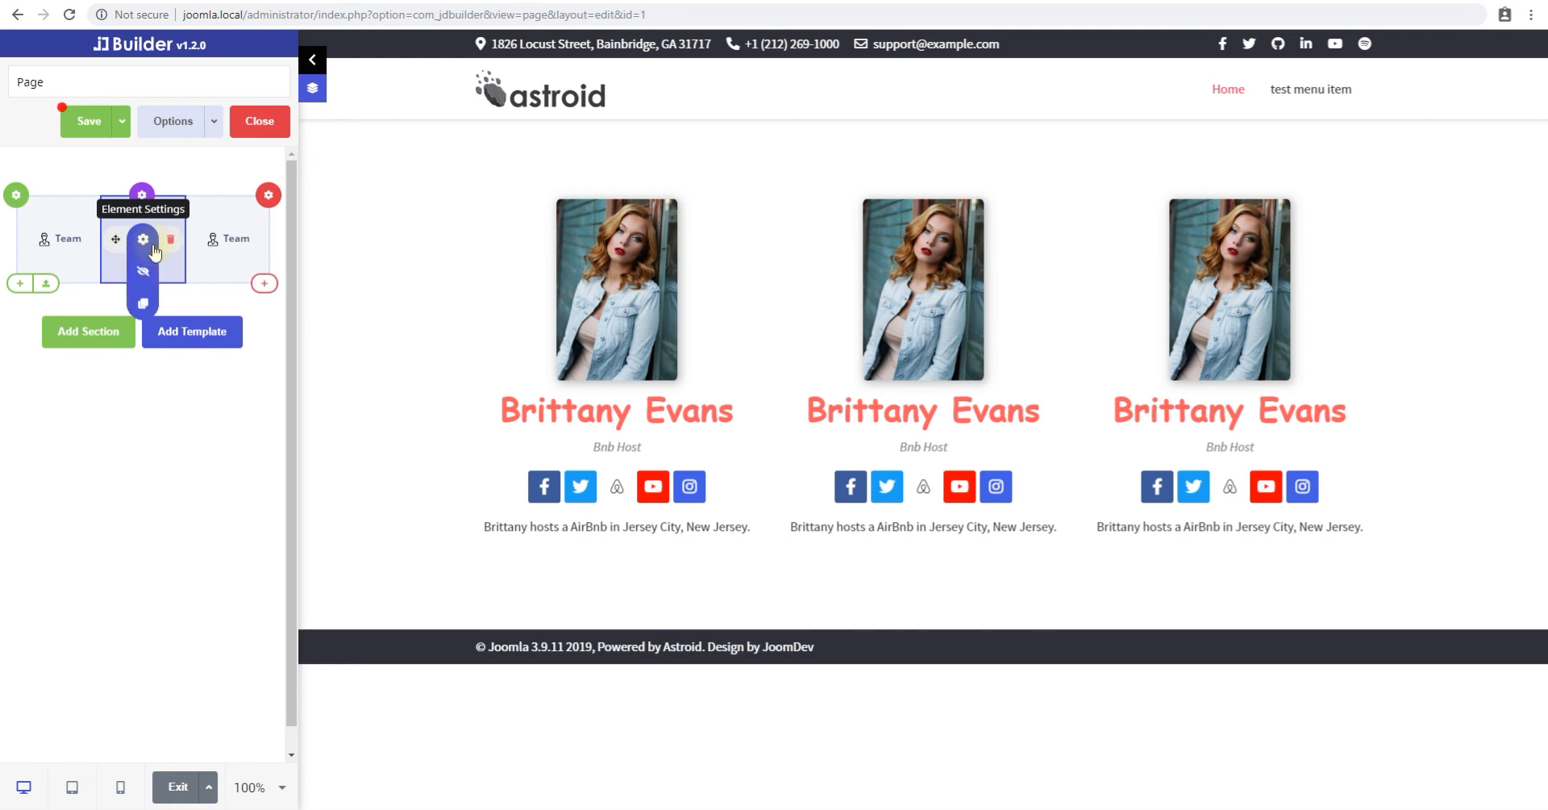
click(144, 239)
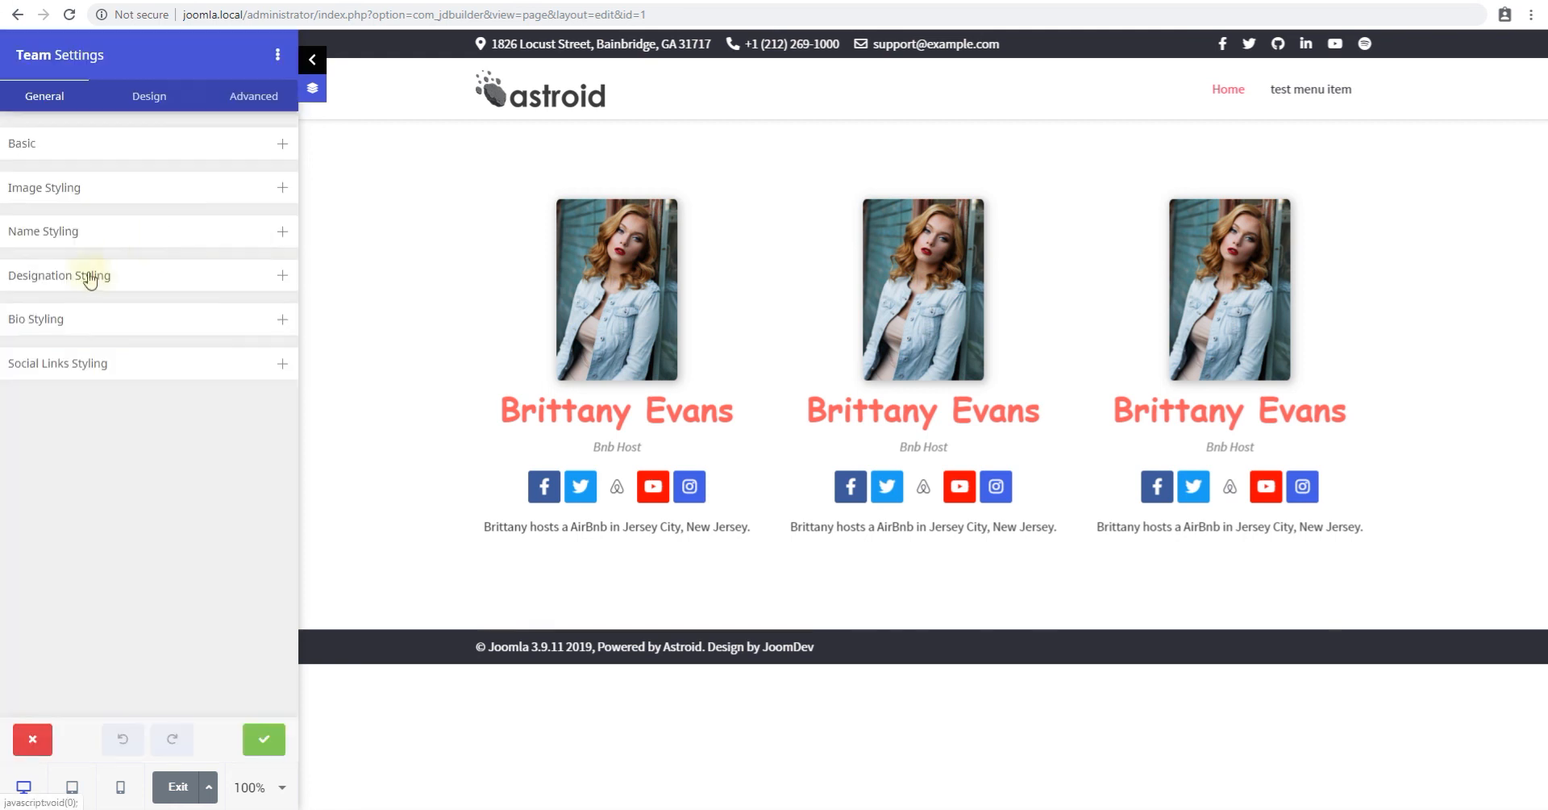
click(69, 187)
click(69, 149)
scroll(143, 435, down, 1)
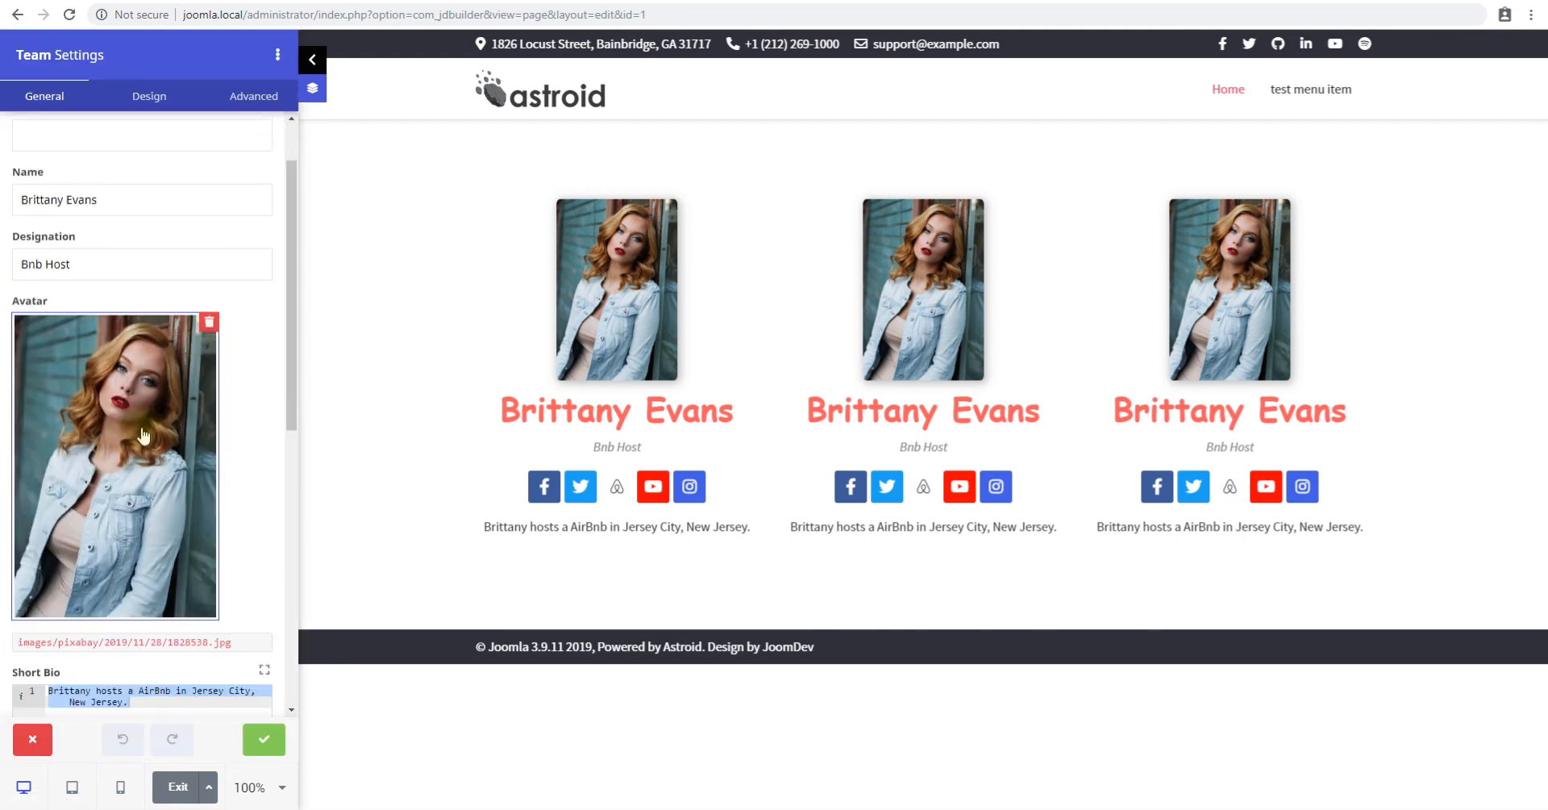
scroll(142, 435, down, 1)
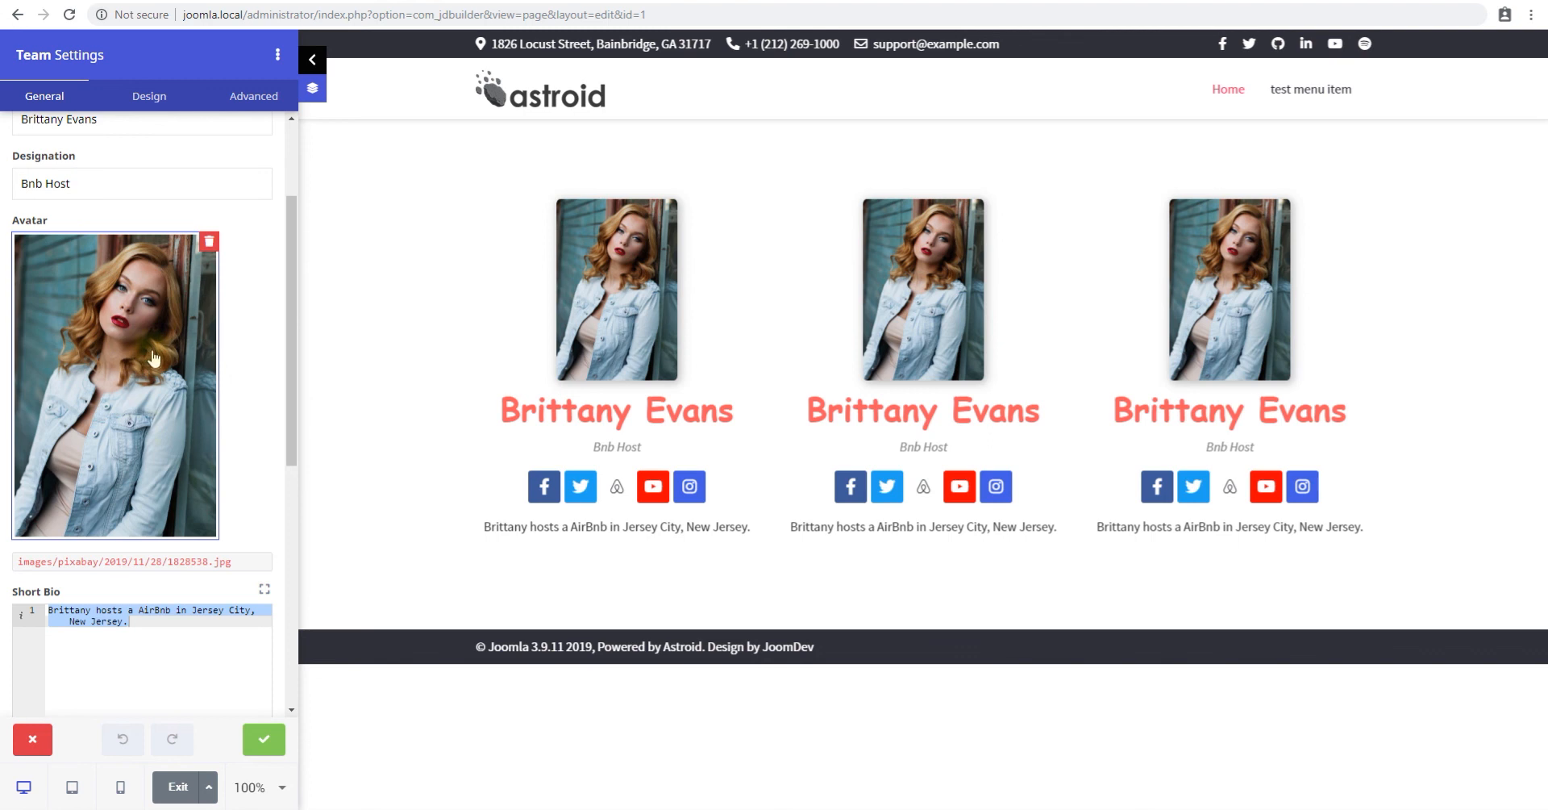
click(208, 248)
Step: Search Pixabay for "Male Portrait" and import the photo of the bearded man in a white shirt as the avatar
click(85, 282)
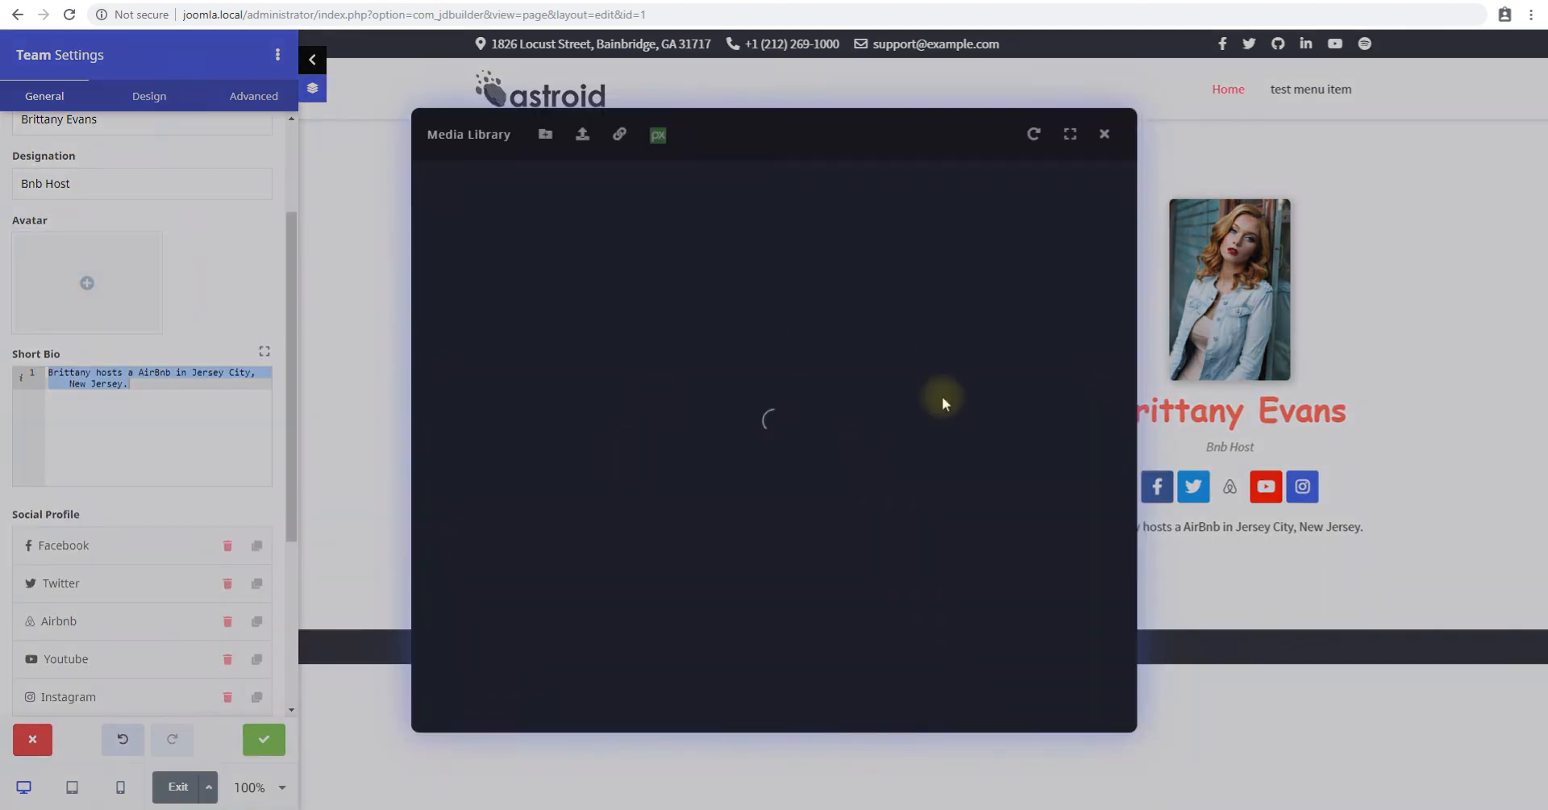
click(658, 134)
click(511, 169)
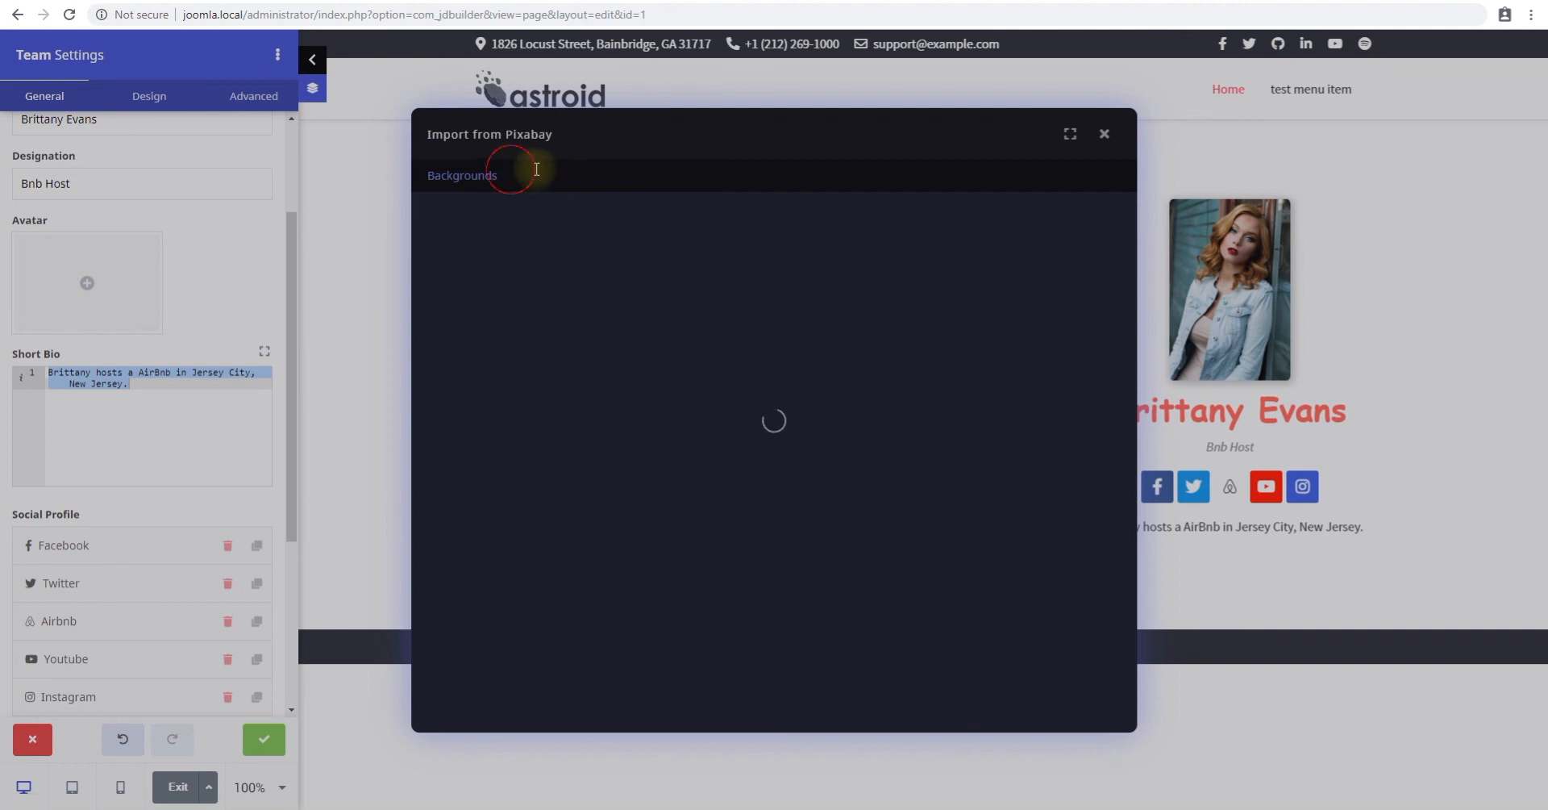
drag(536, 169, 420, 172)
text(Male Portrait)
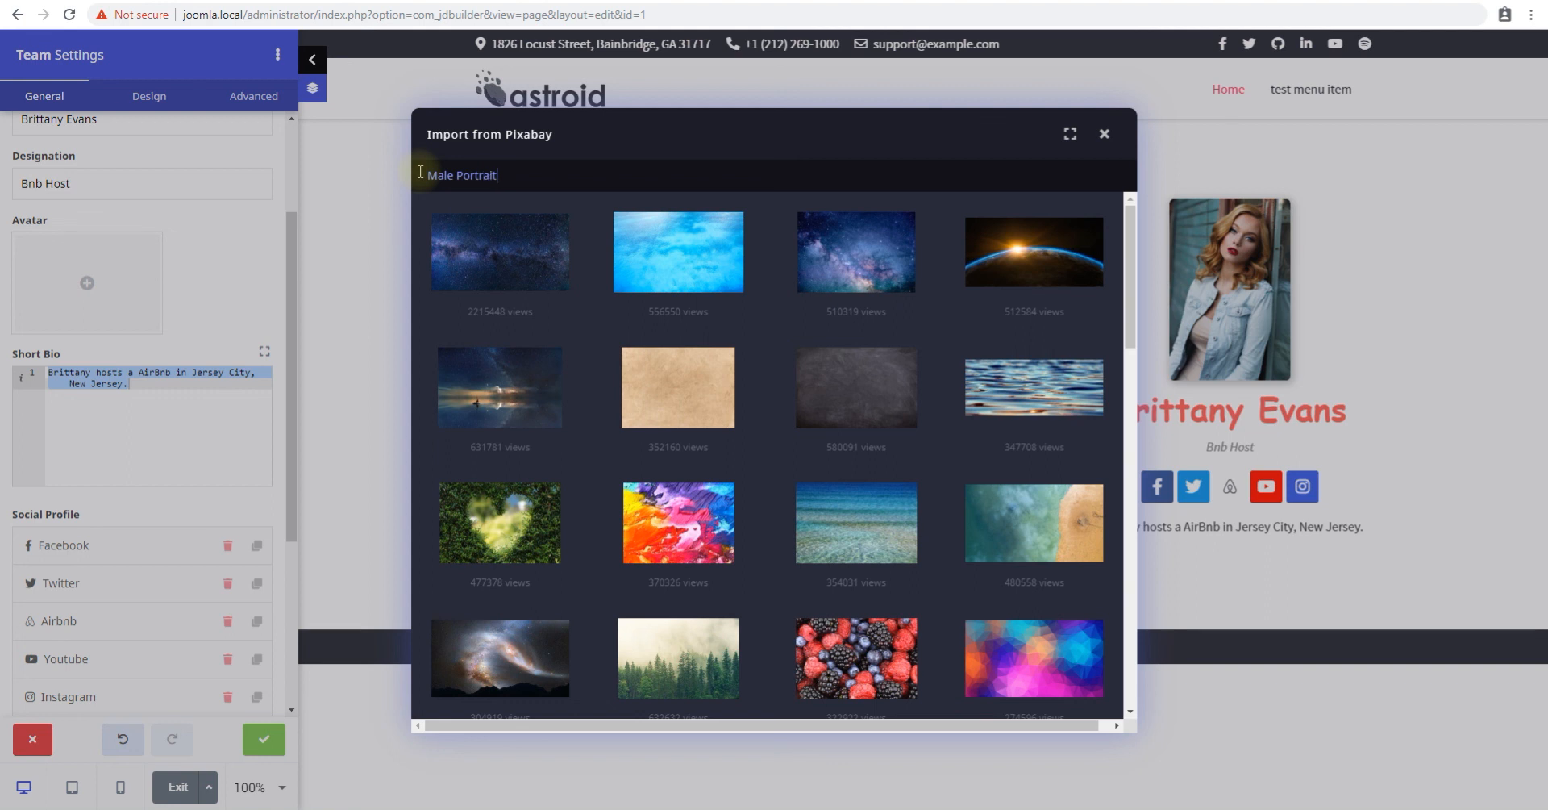
key(Return)
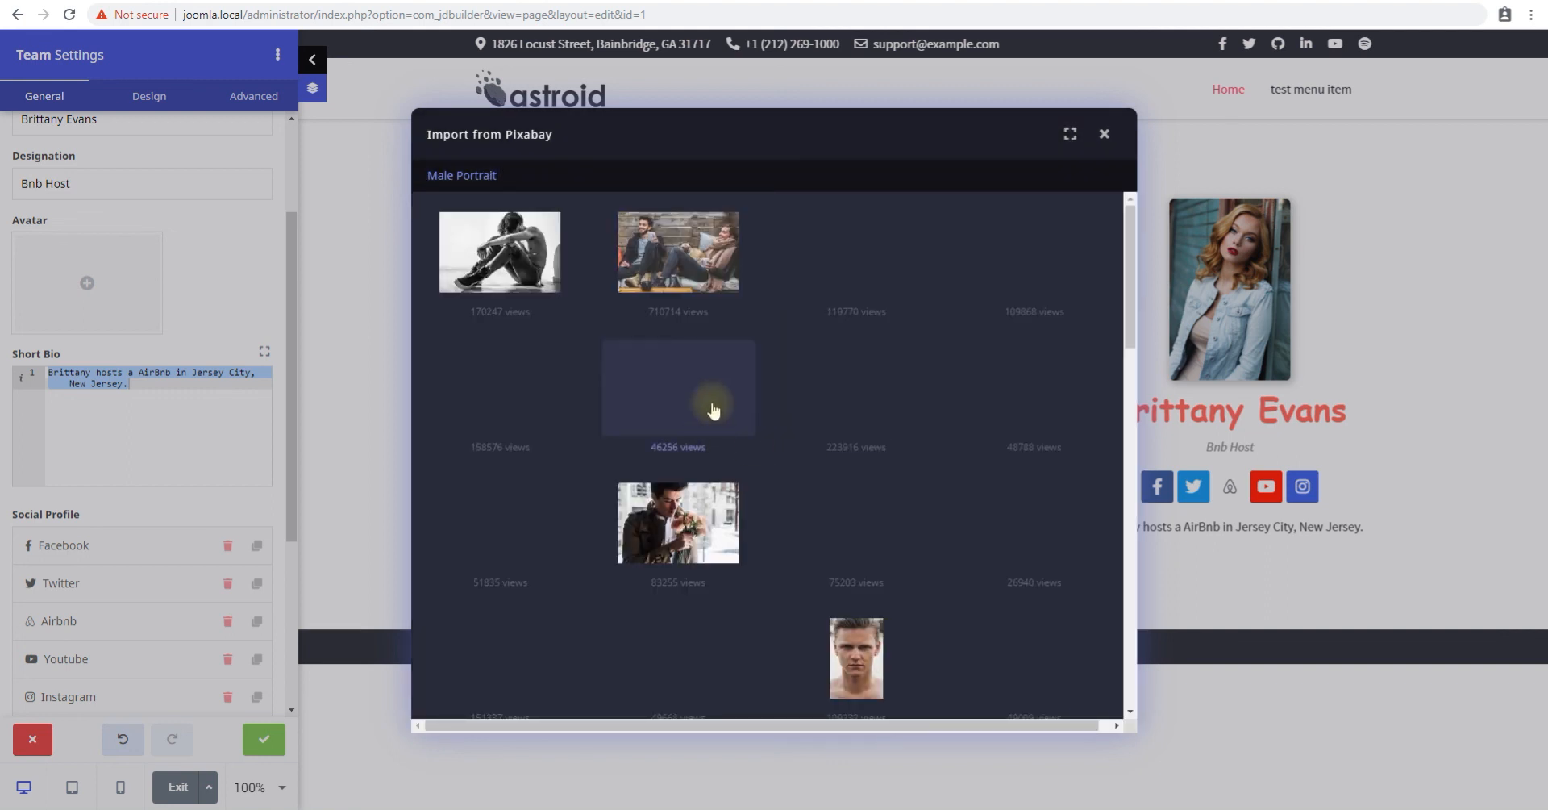
scroll(677, 387, down, 1)
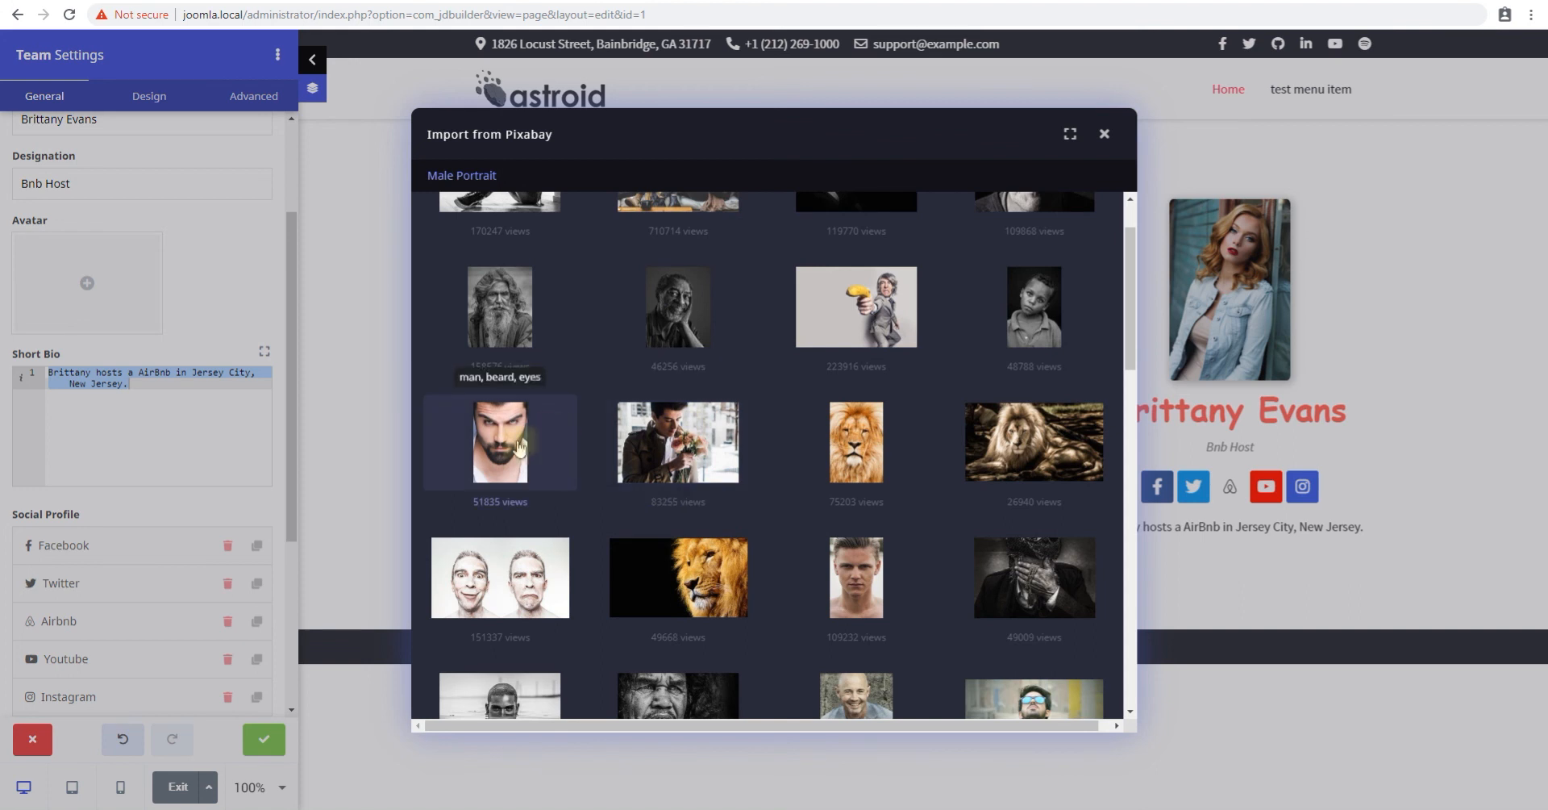
click(519, 447)
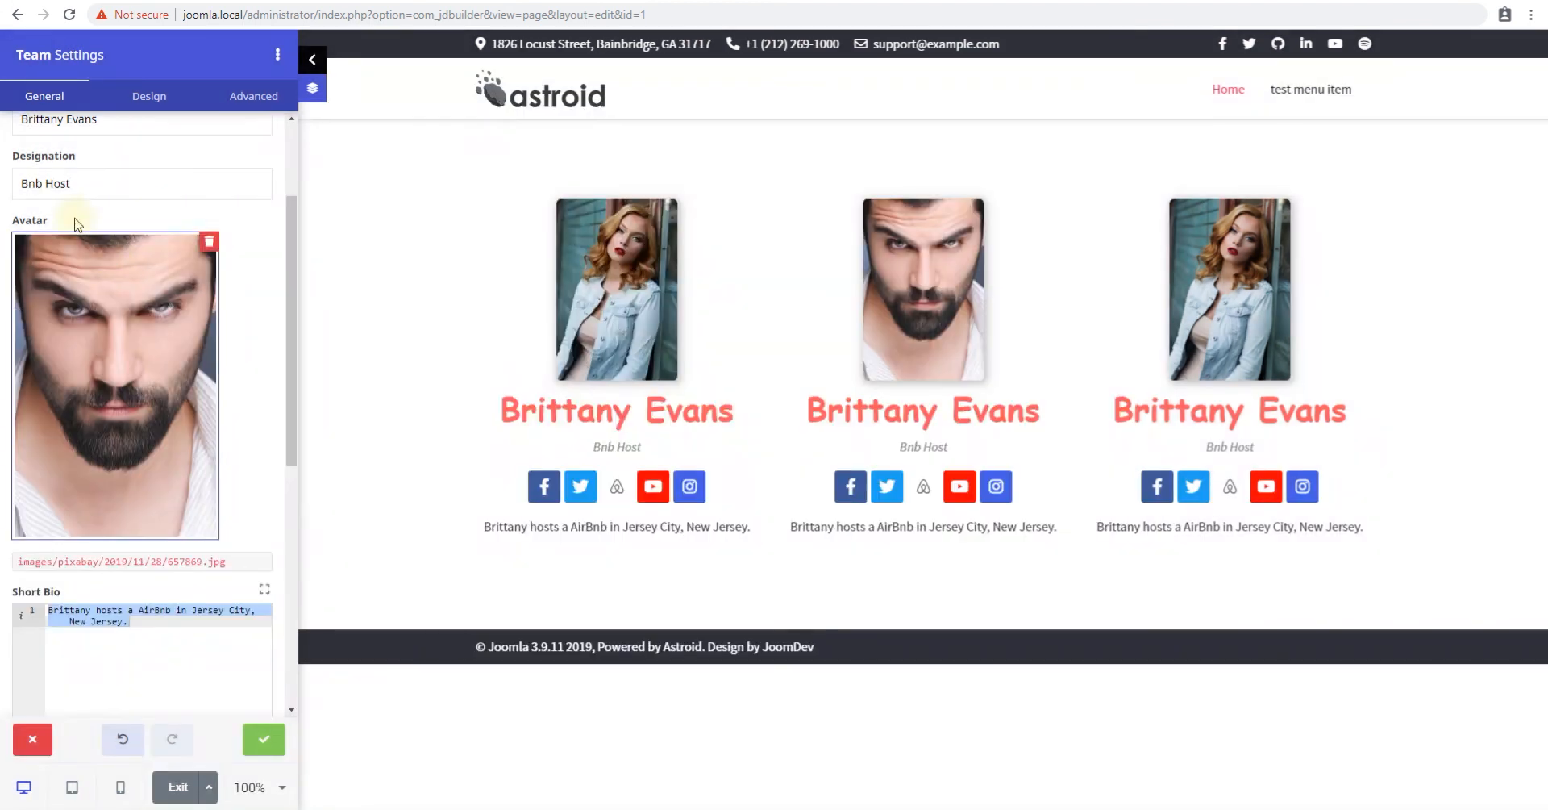
Step: Set the middle Team element's name to "Staring Guy!" and its designation to "Not a host!"
drag(85, 191, 17, 186)
drag(105, 122, 18, 216)
text(Good)
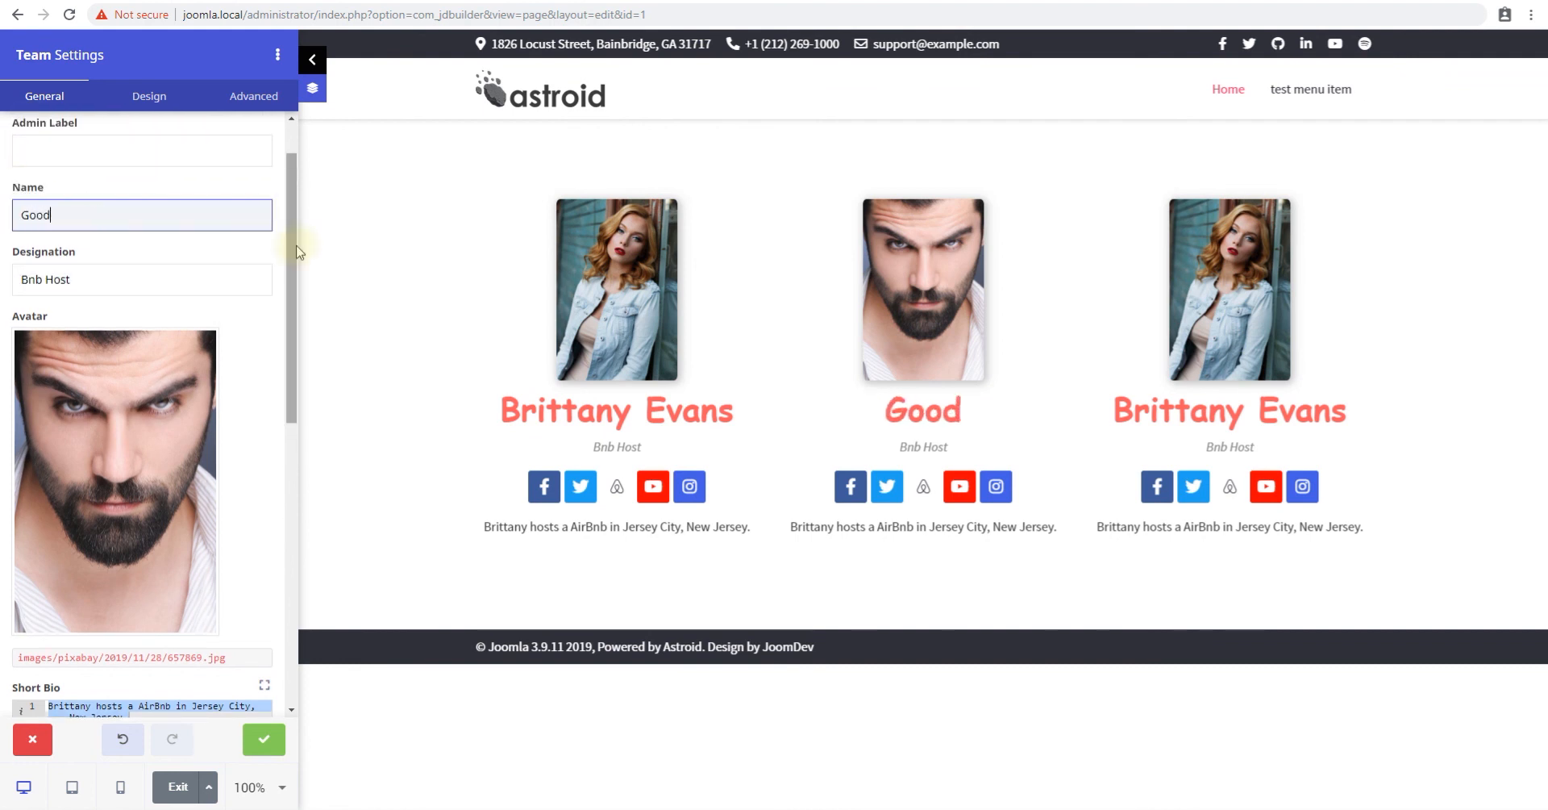
text(Staring Guy!)
key(Tab)
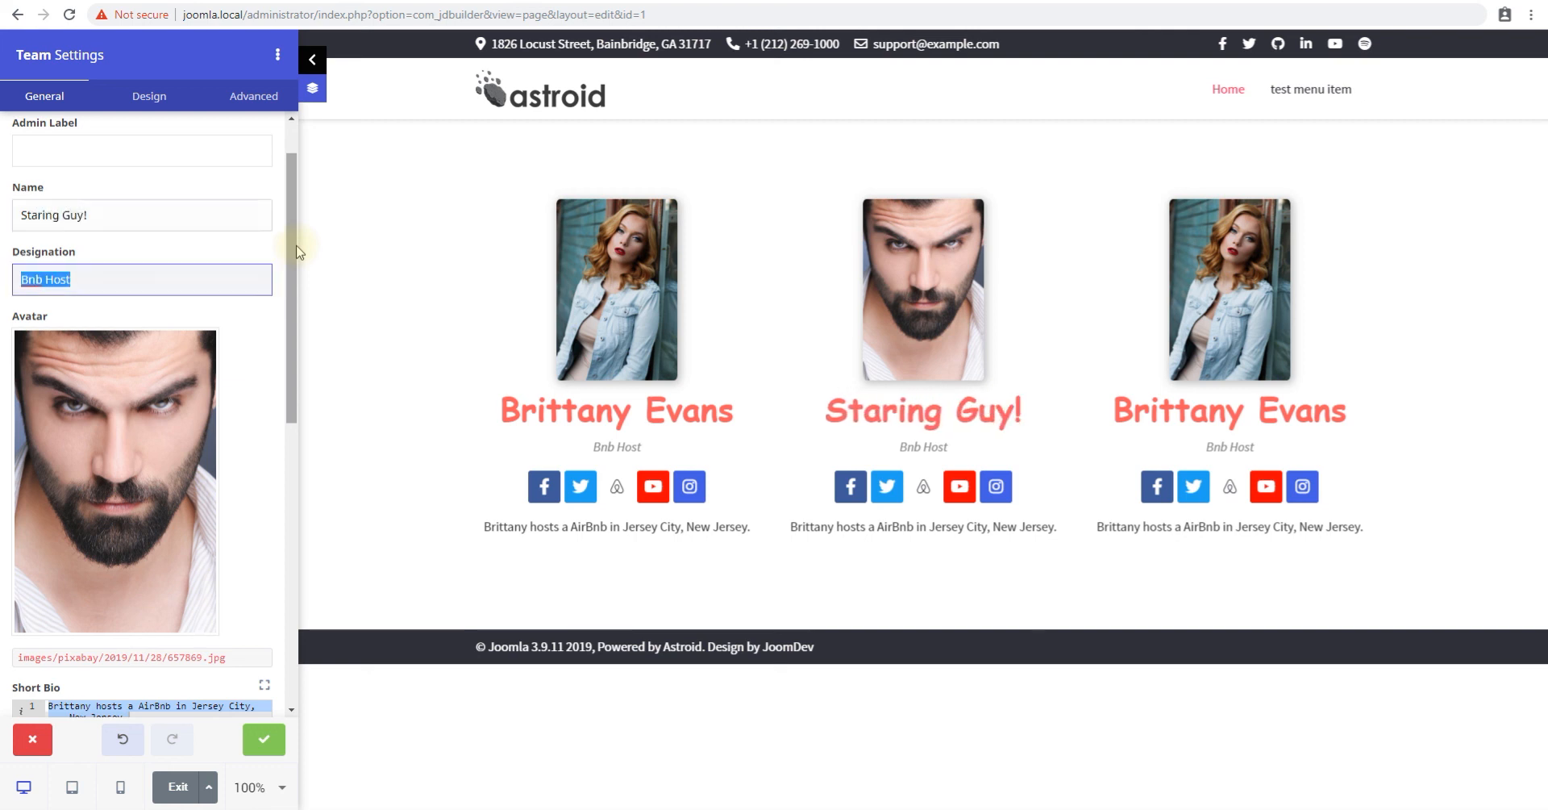
text(Not)
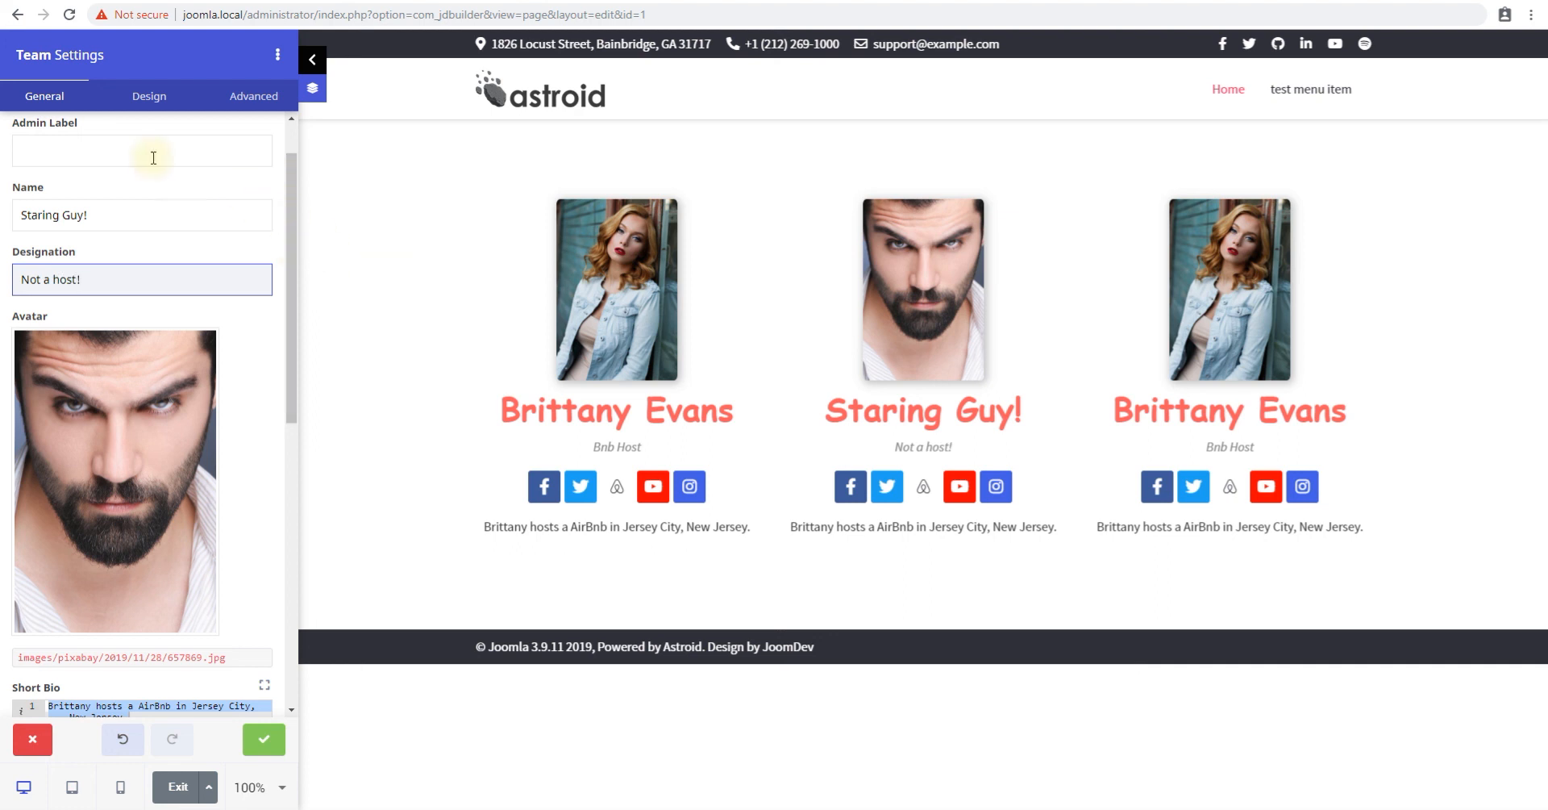
scroll(151, 158, up, 1)
scroll(120, 254, down, 3)
scroll(120, 238, up, 3)
click(100, 154)
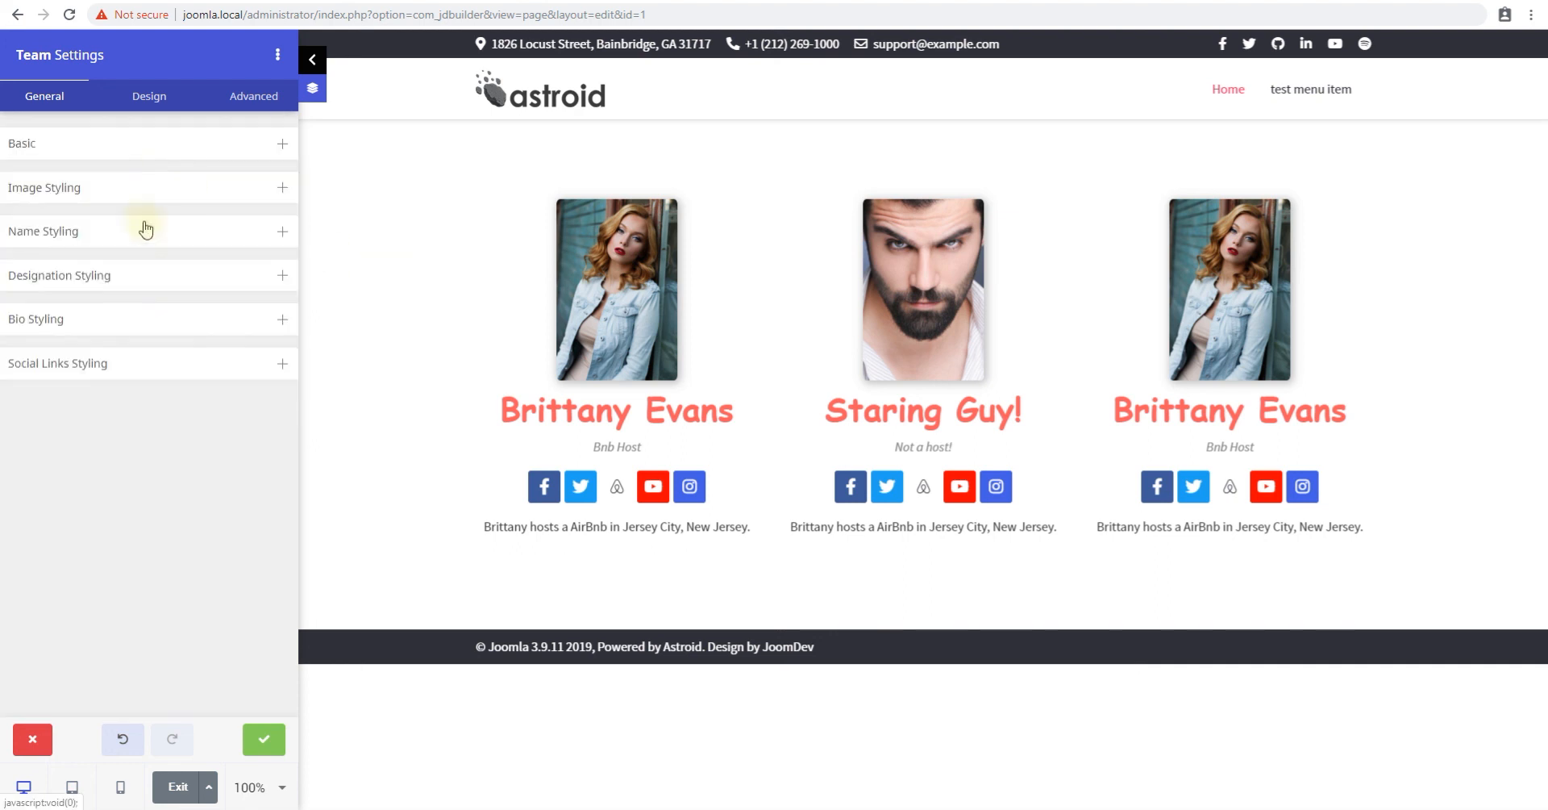
Step: Set the name color of the middle Team element to near-black, #0A0A0A
click(77, 323)
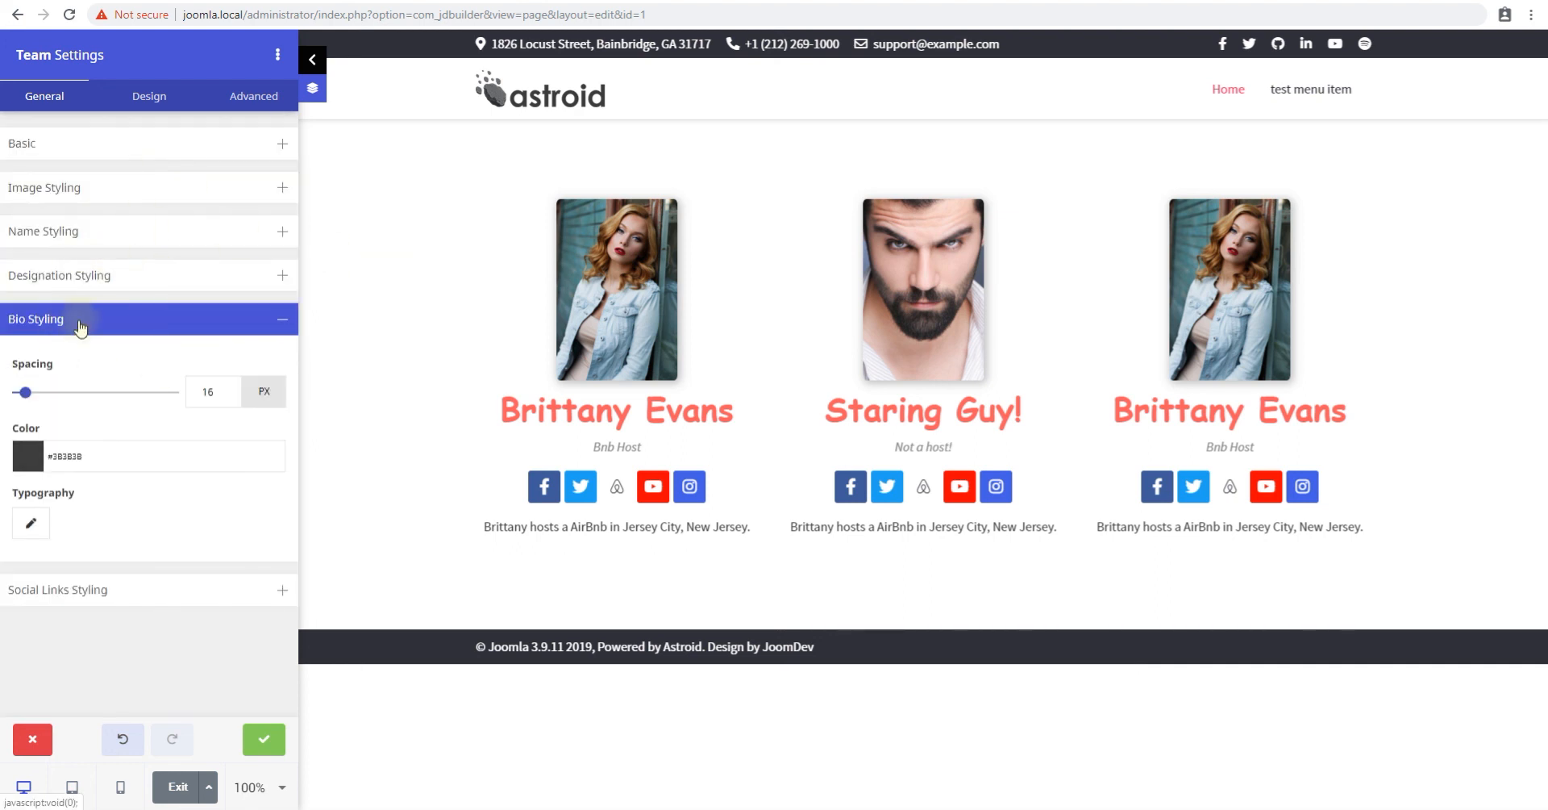
click(76, 322)
click(81, 278)
click(84, 277)
click(55, 230)
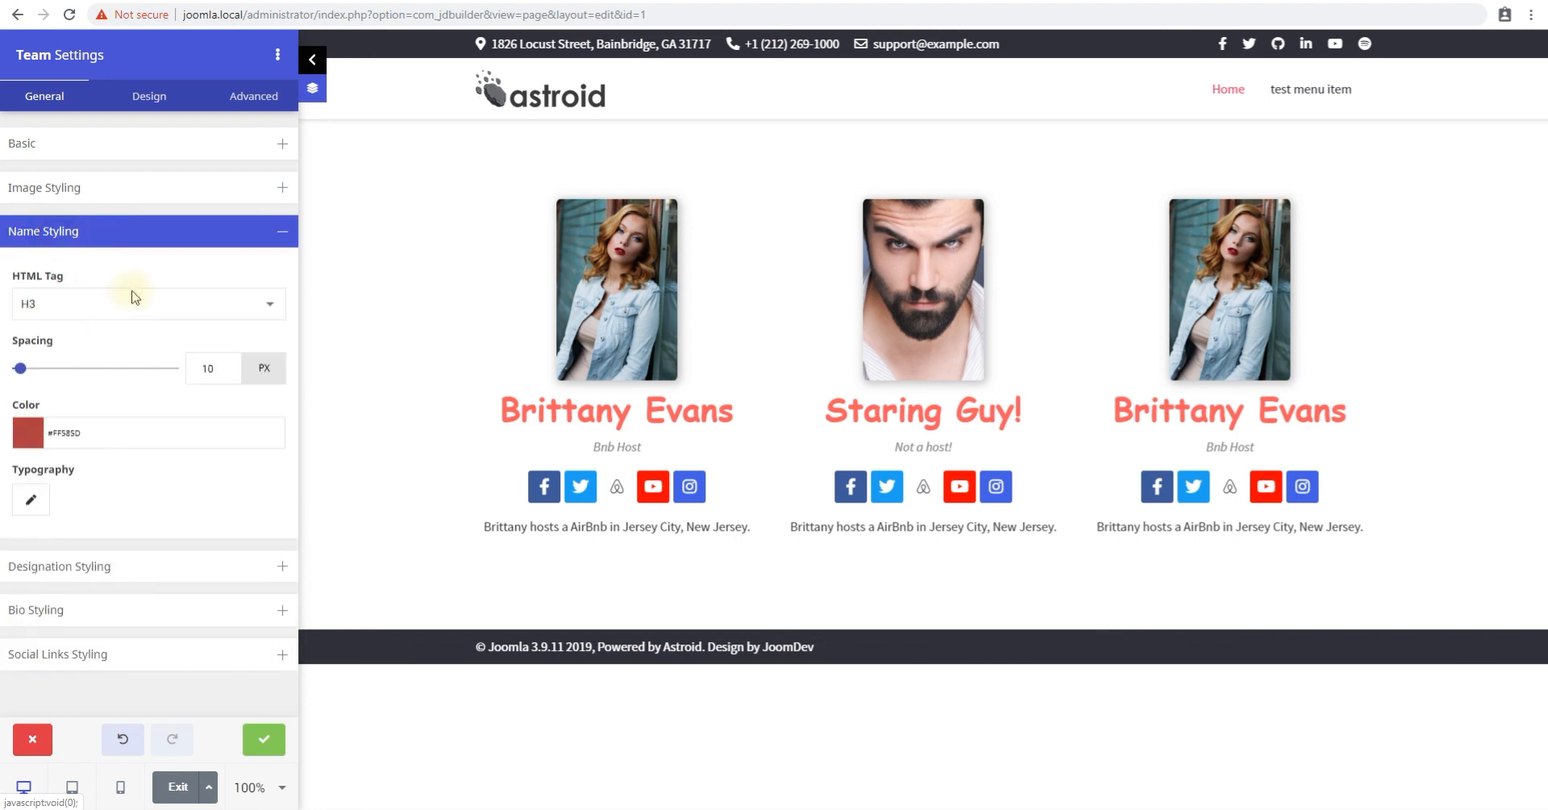
click(32, 433)
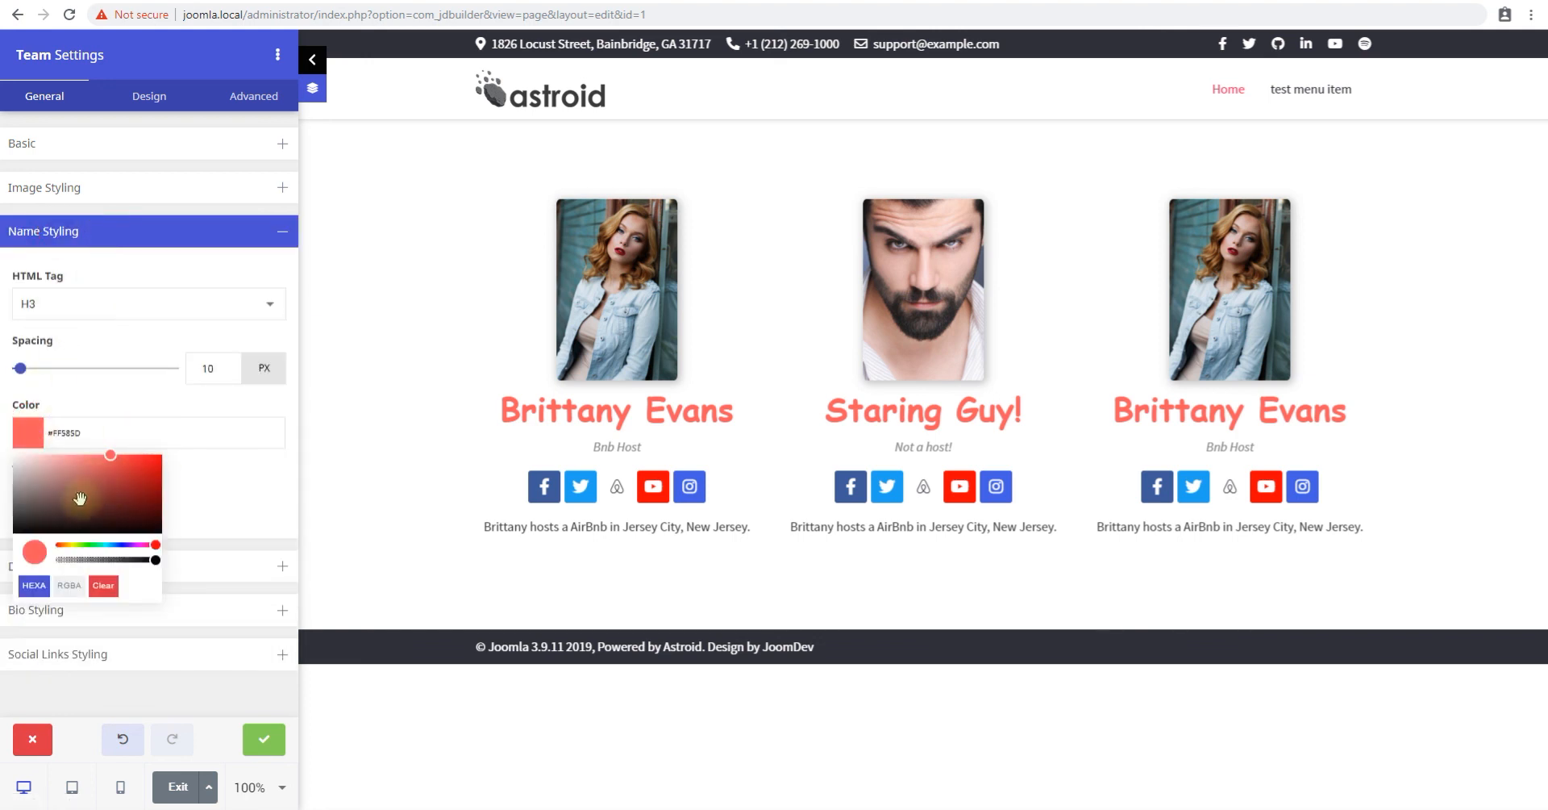
click(29, 525)
click(20, 529)
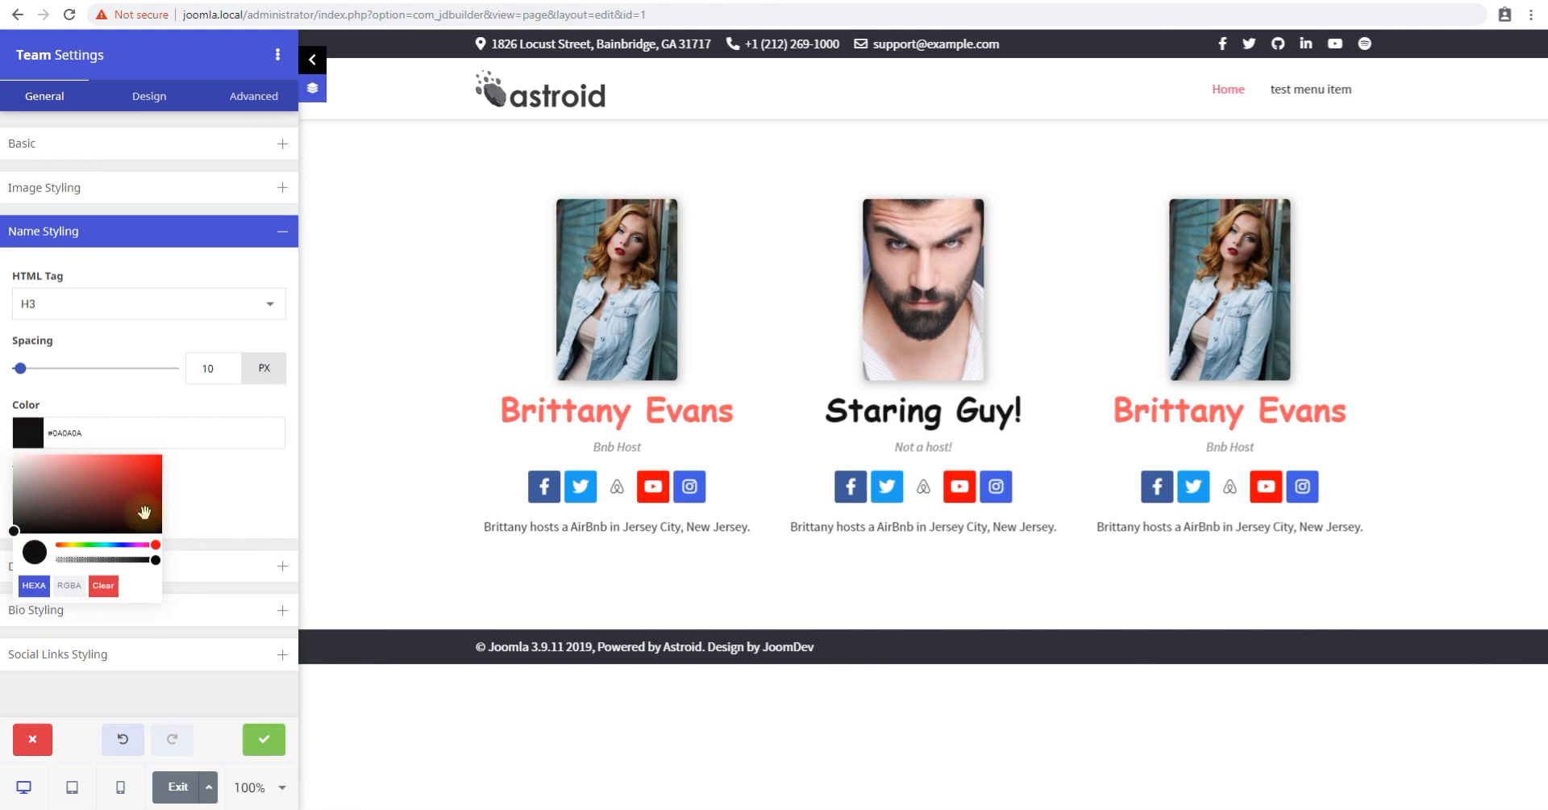
Step: Change the font family of the middle Team element's name to Lucida Sans Unicode
click(216, 501)
click(134, 242)
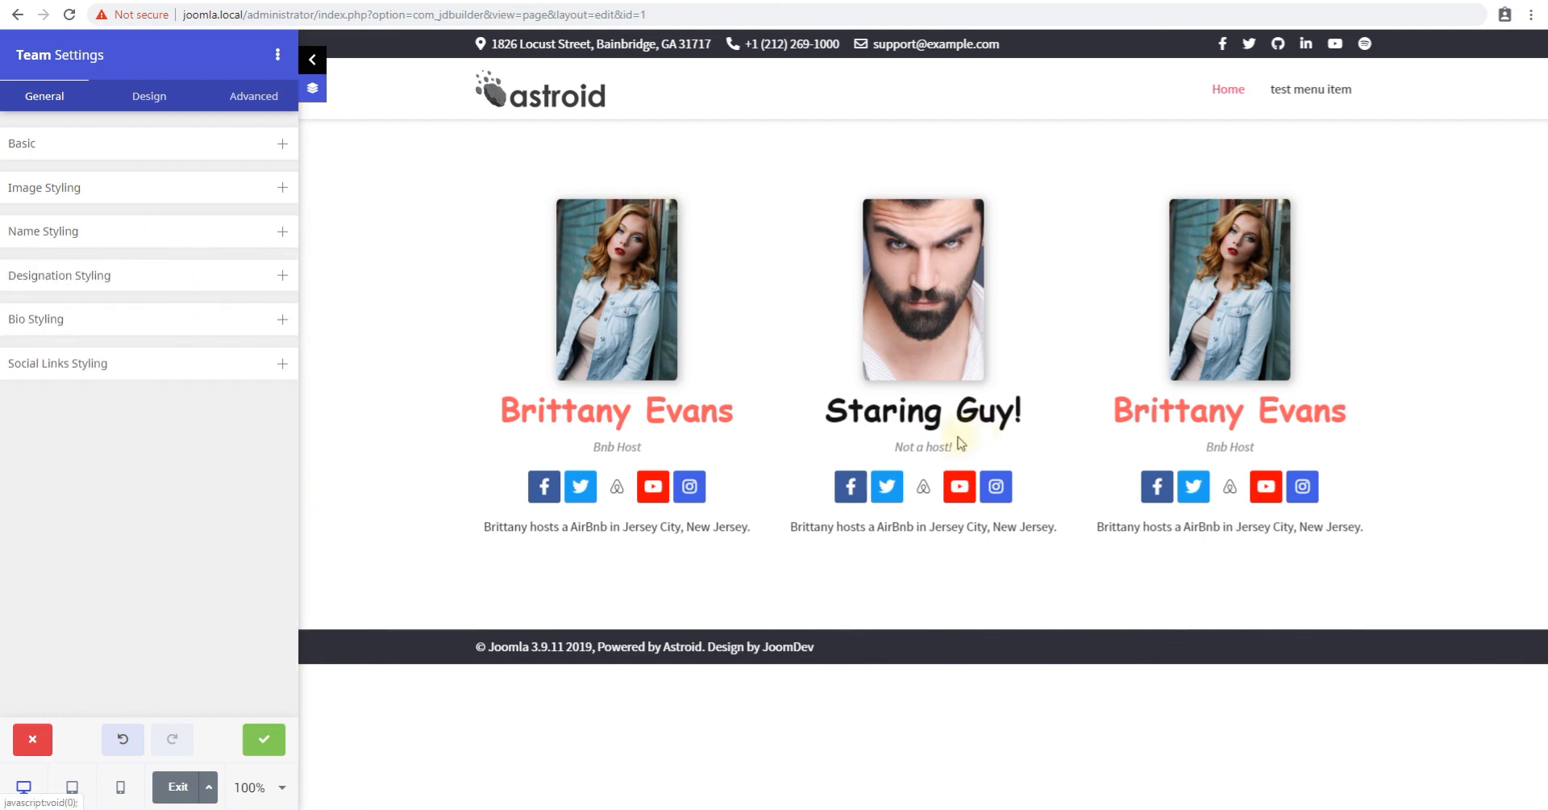
click(146, 242)
click(29, 500)
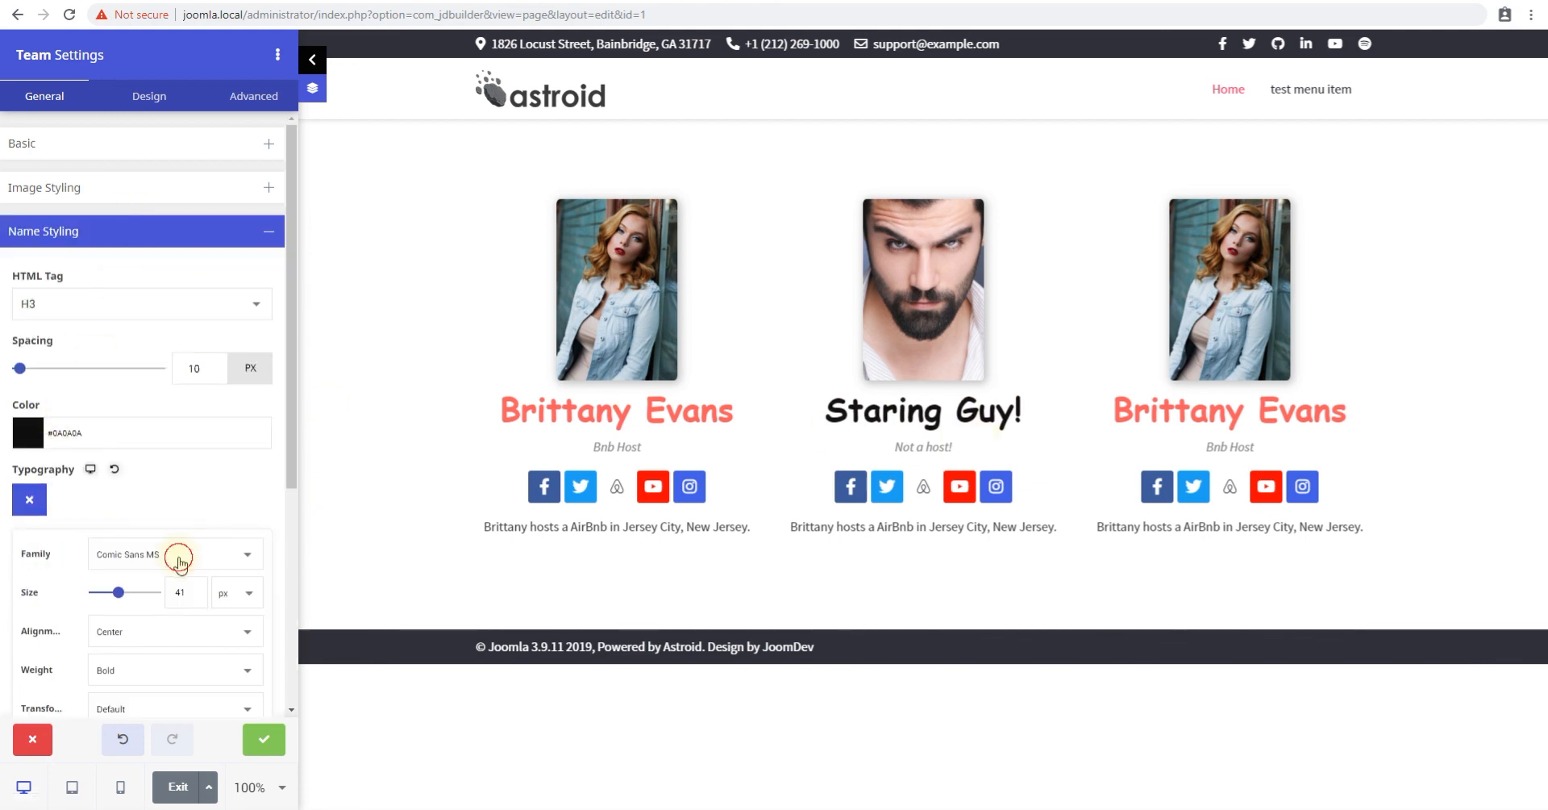
click(179, 558)
scroll(169, 595, down, 2)
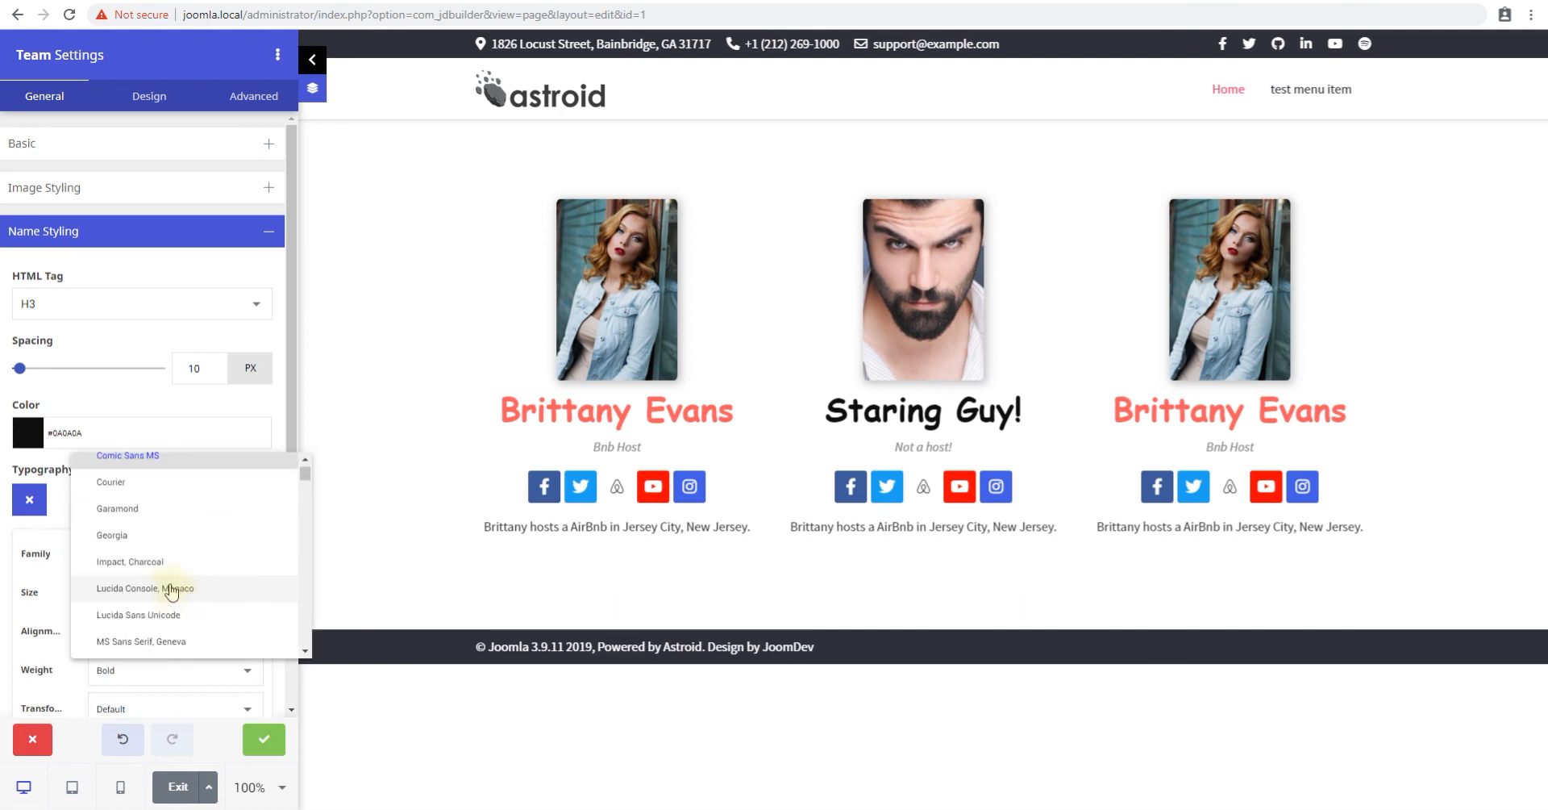
click(157, 615)
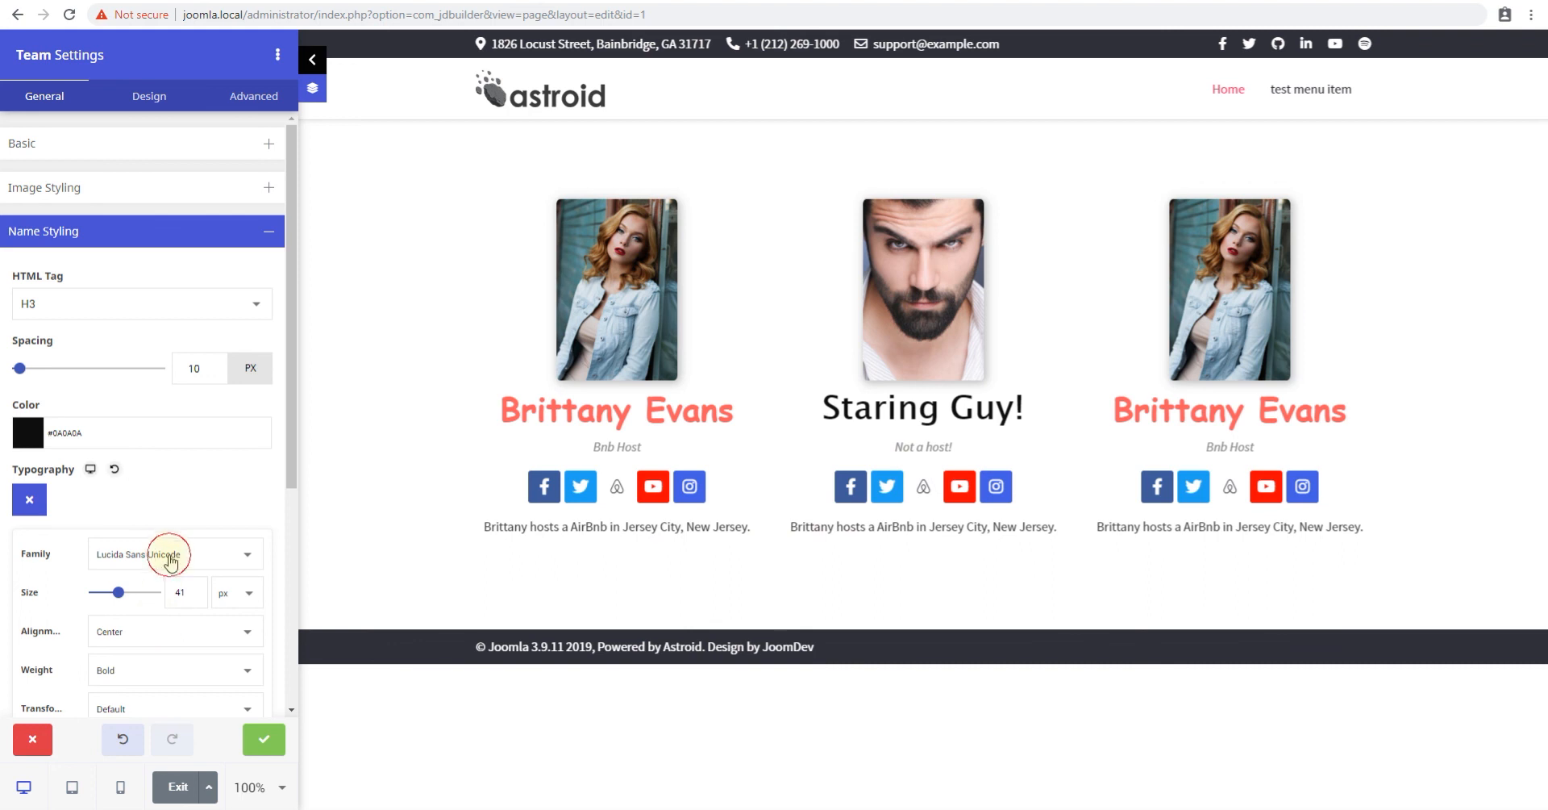
Step: Set the font family of the middle Team element's name to the Google font ABeeZee
click(197, 563)
scroll(136, 544, down, 3)
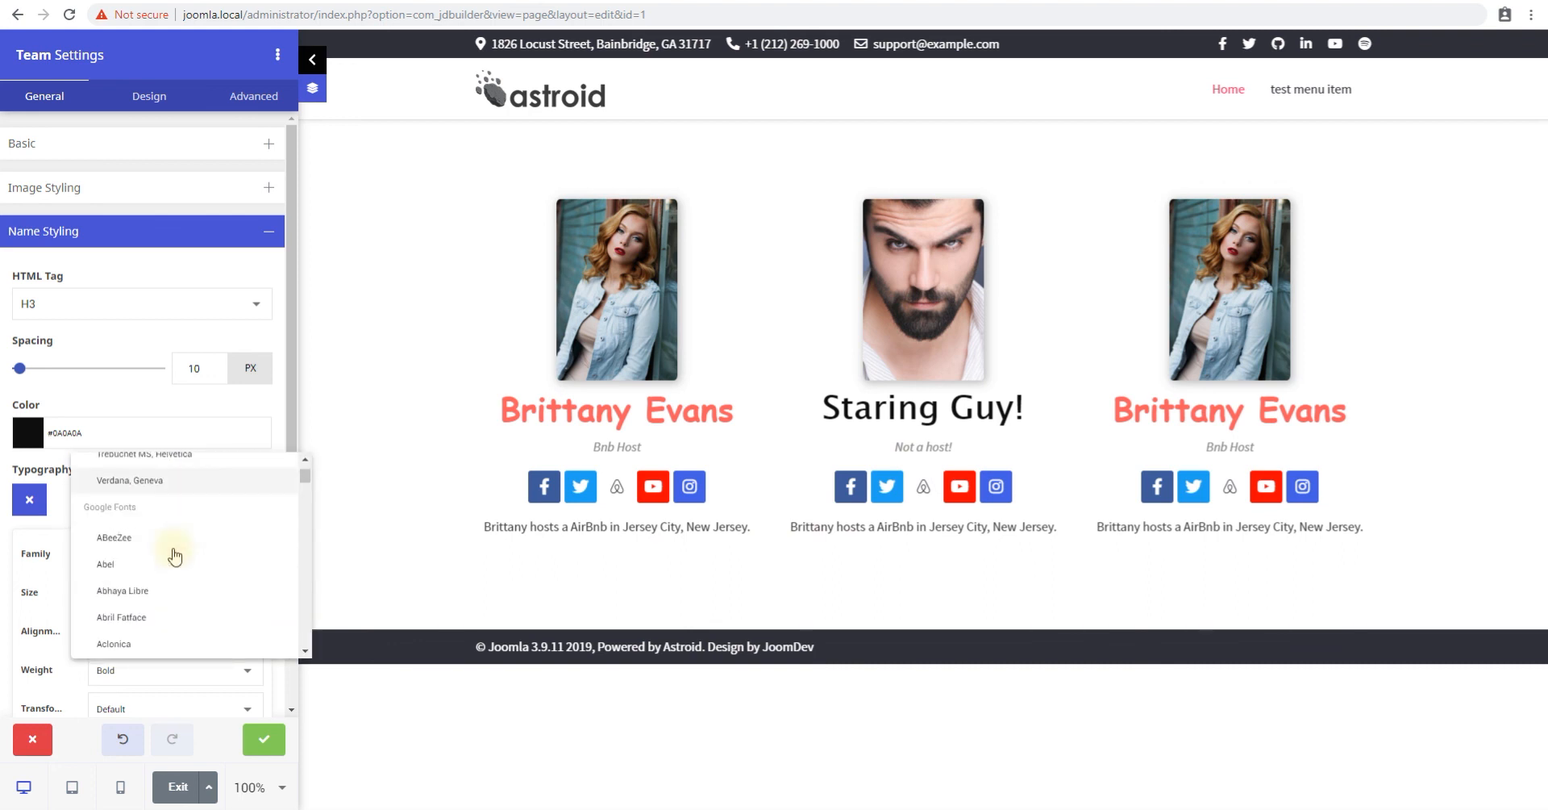
click(131, 539)
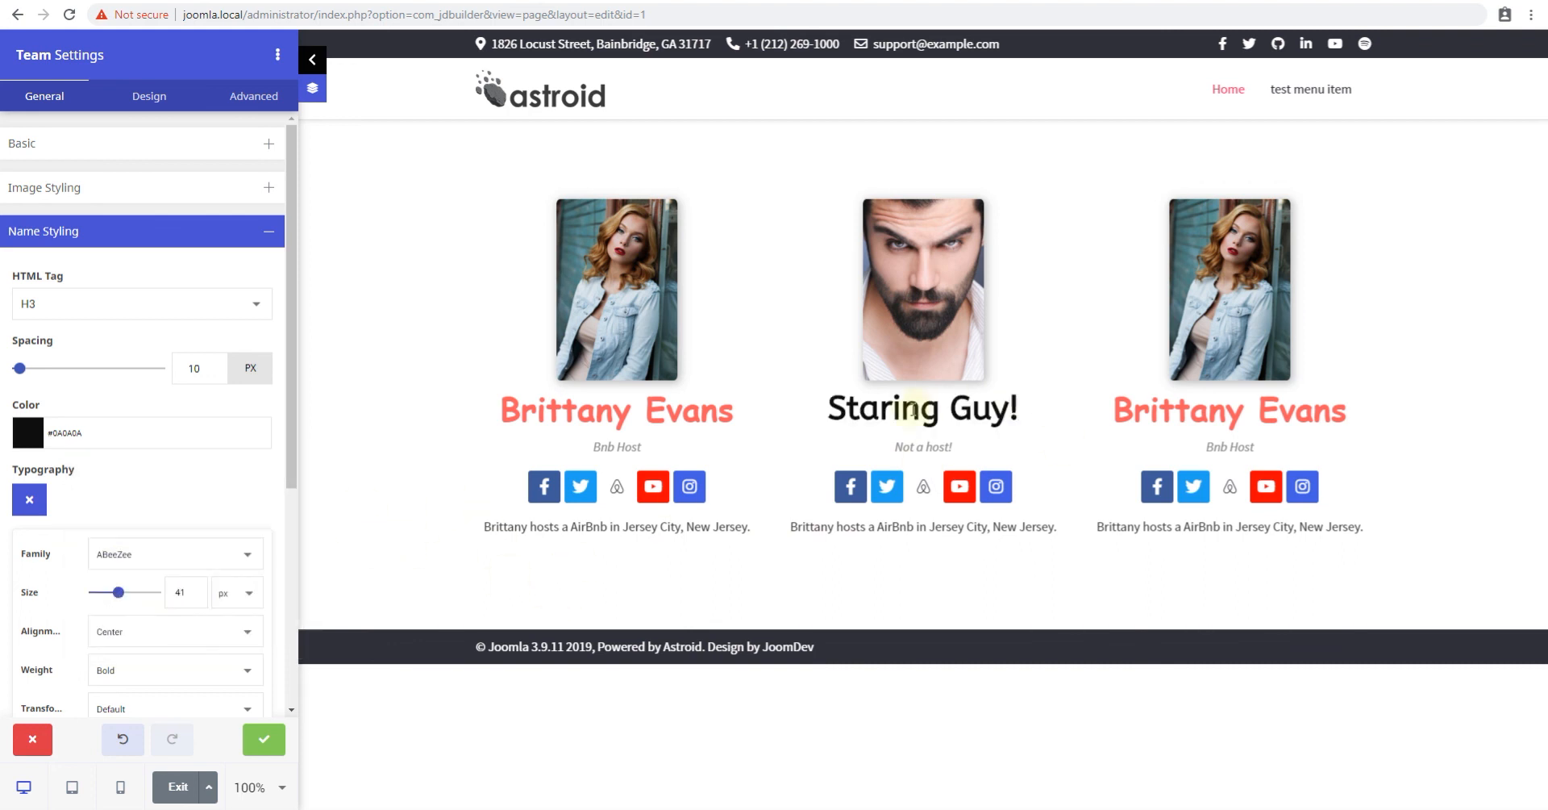
click(173, 232)
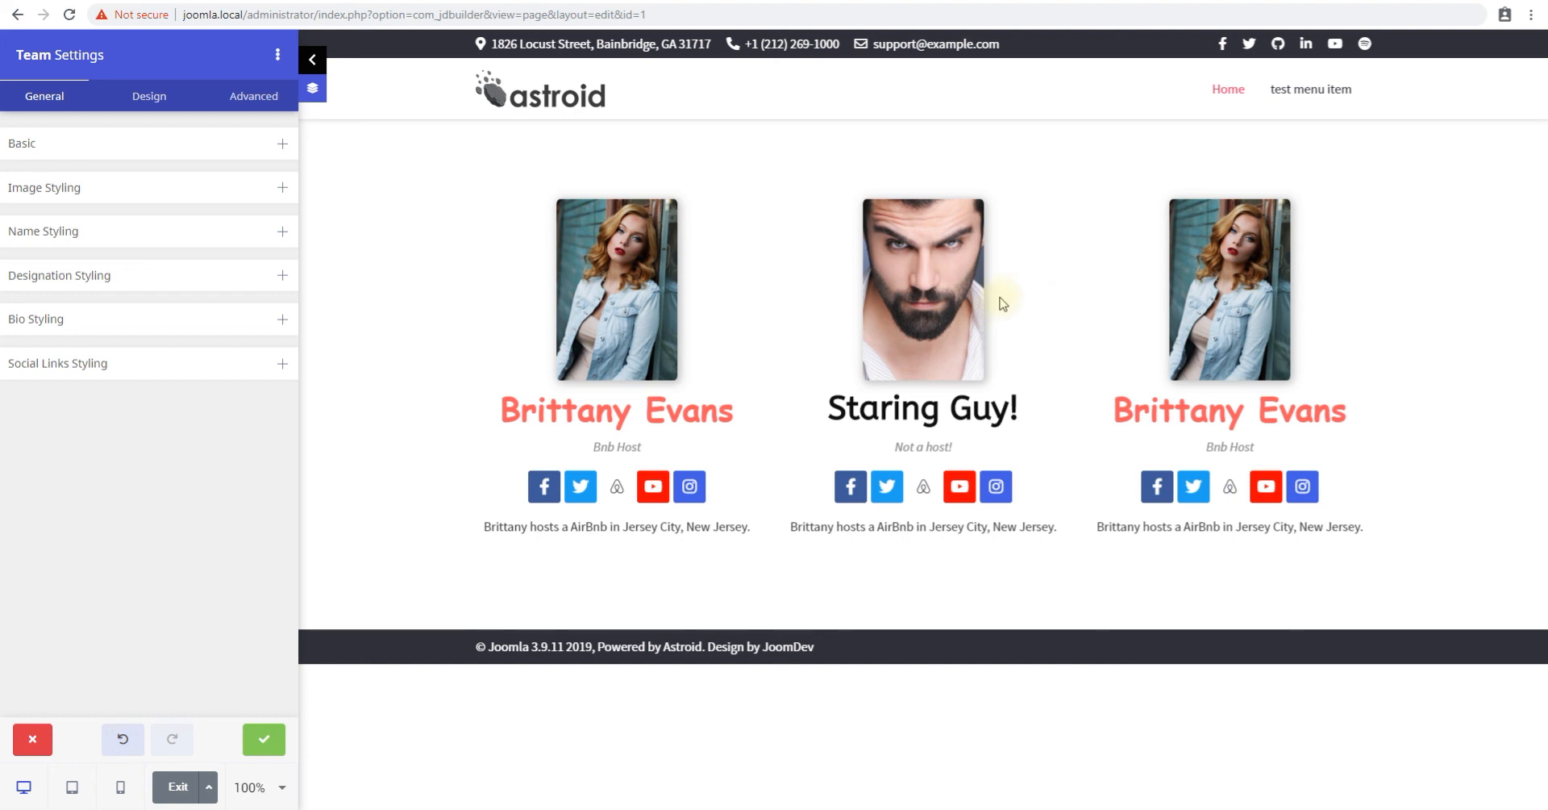
drag(808, 267, 1348, 320)
click(1334, 344)
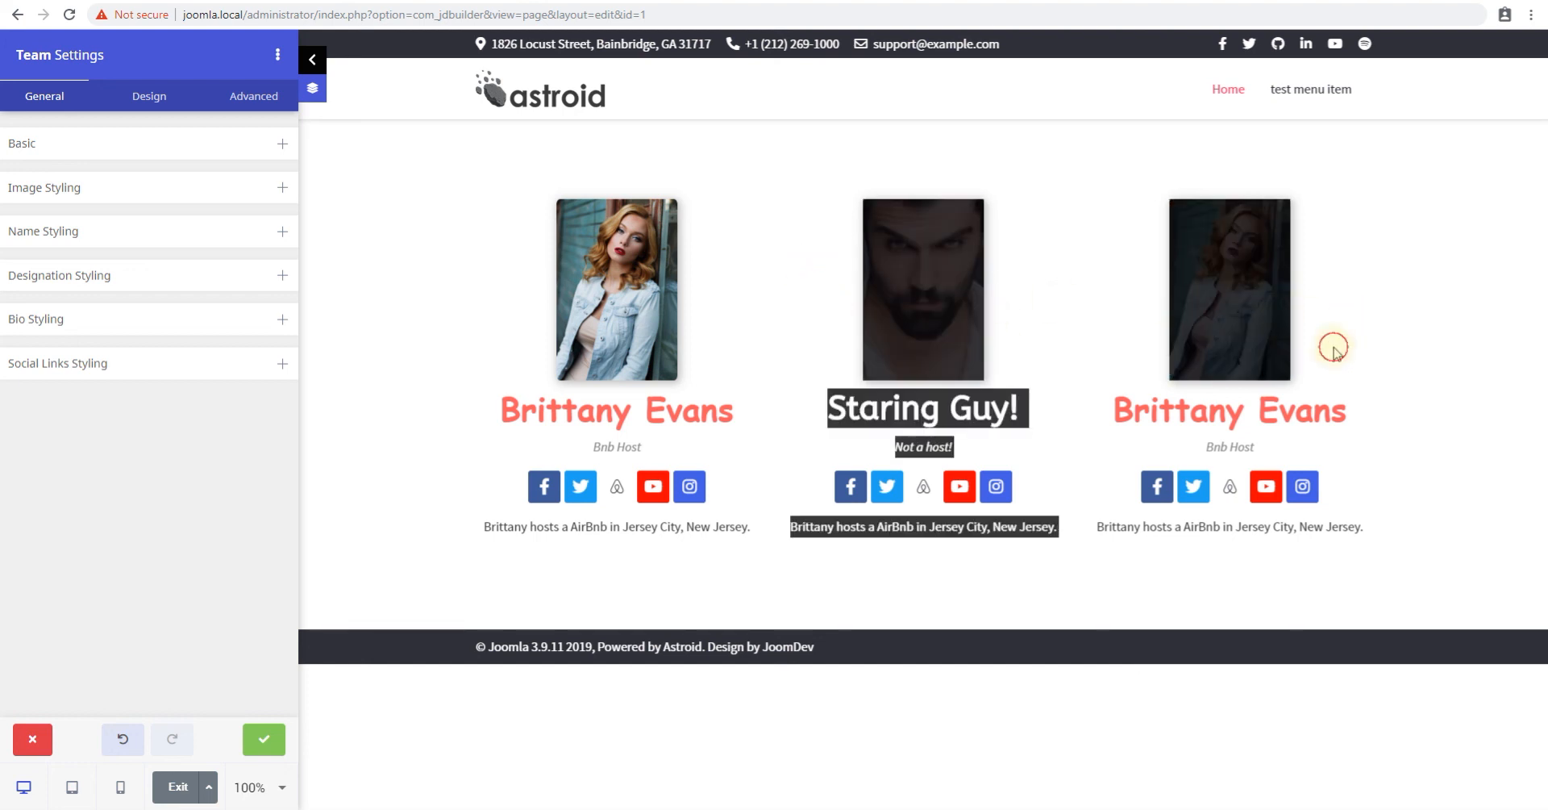
drag(486, 276, 1367, 538)
click(1361, 536)
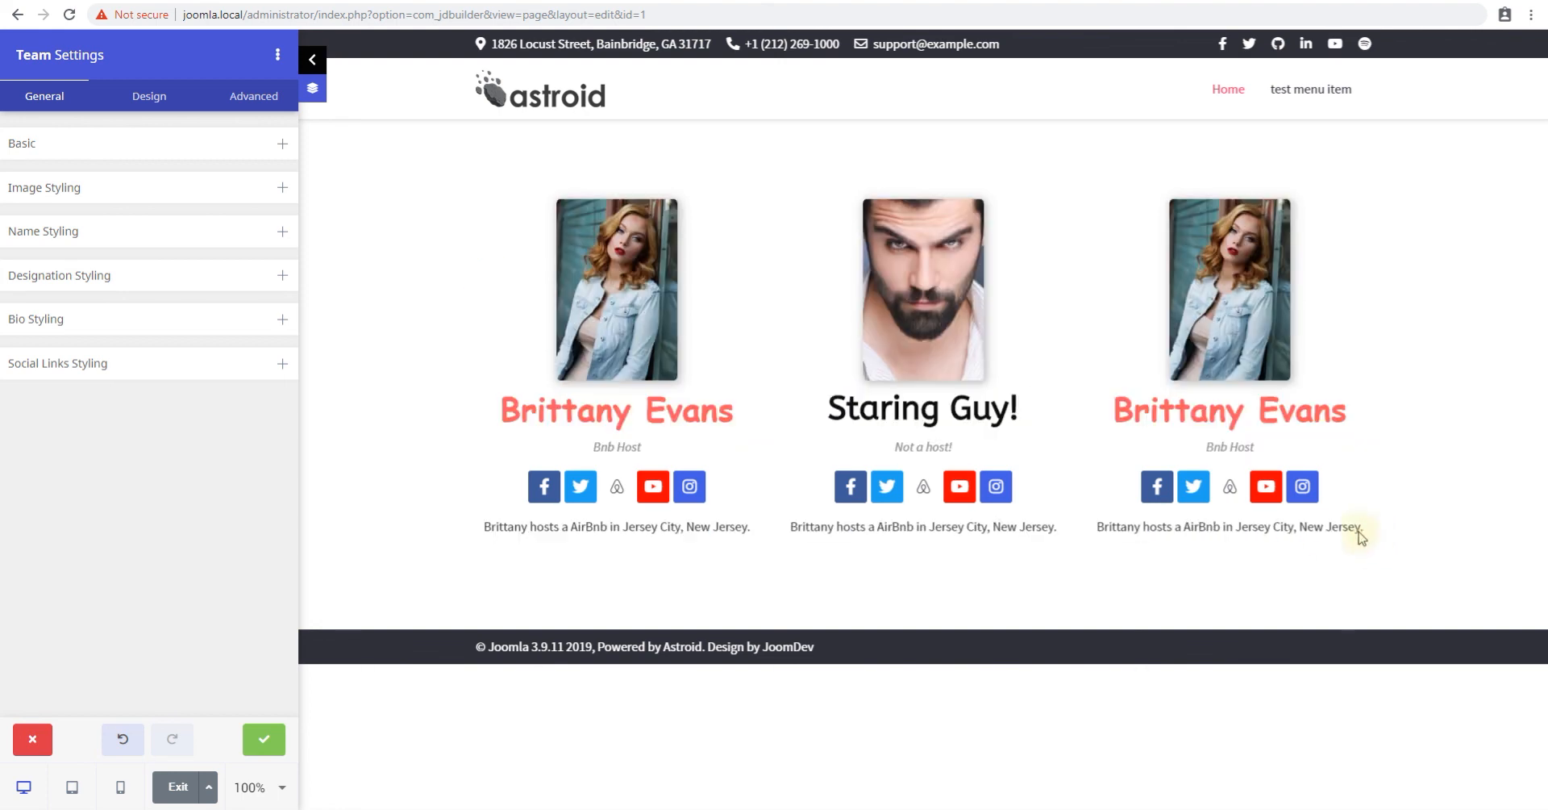